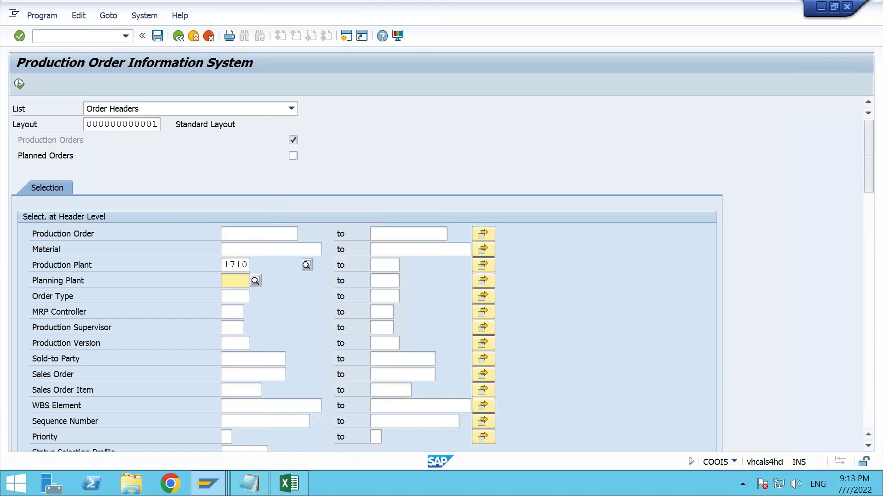
Set the order type to ZMAN with the planning plant left empty, and run the order headers list for plant 1710.
type("ZMAN")
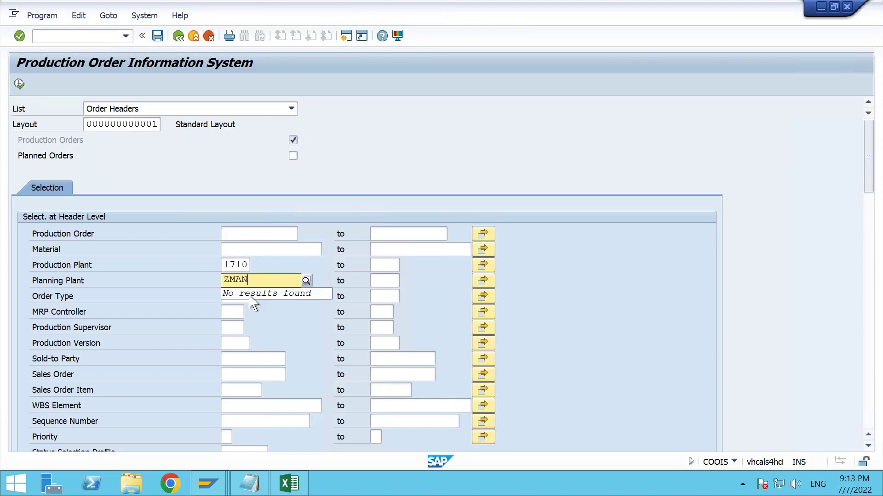
double_click(226, 284)
key("ctrl+c")
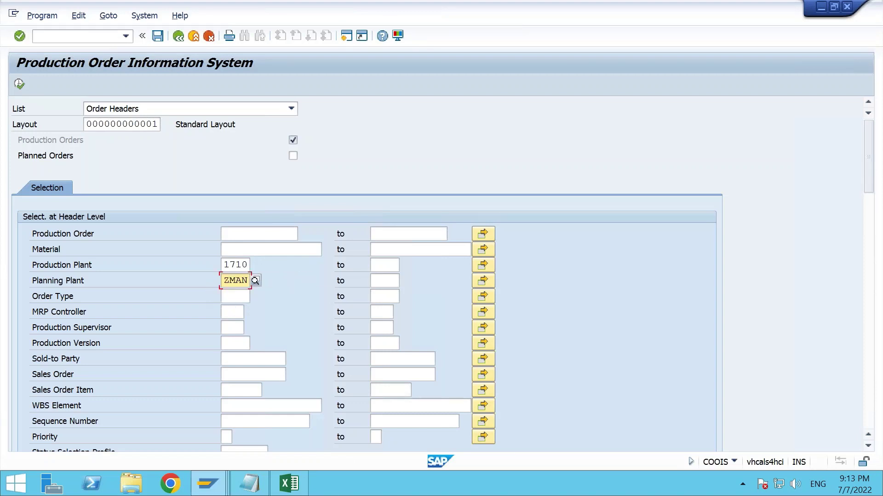
left_click(238, 296)
key("ctrl+v")
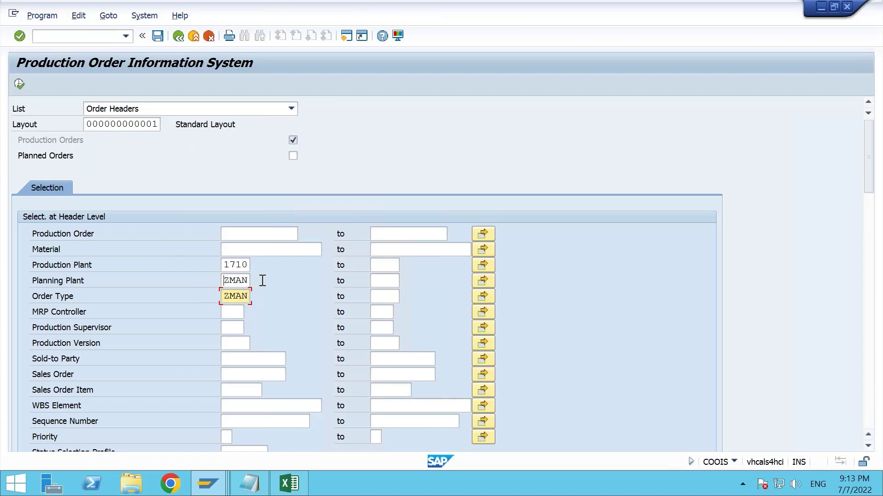
double_click(242, 280)
key("Delete")
left_click(19, 84)
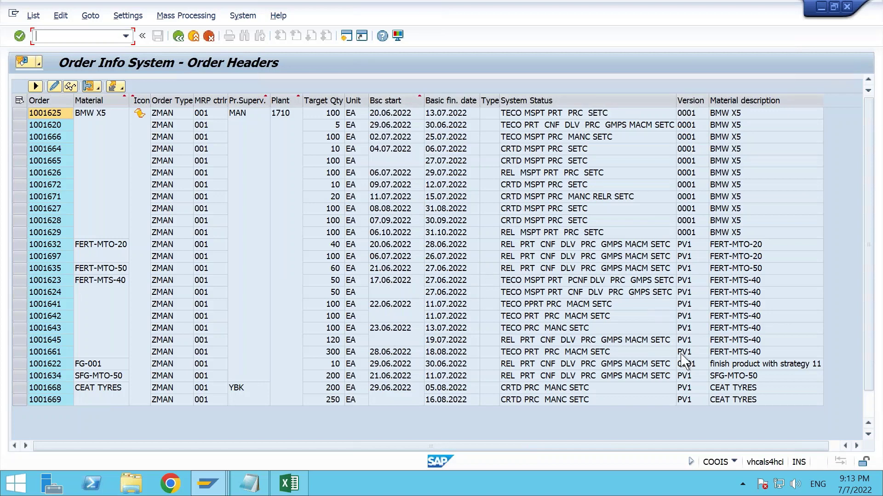
Open the column layout settings from the basic start date column and add Change date to the displayed columns.
left_click(36, 87)
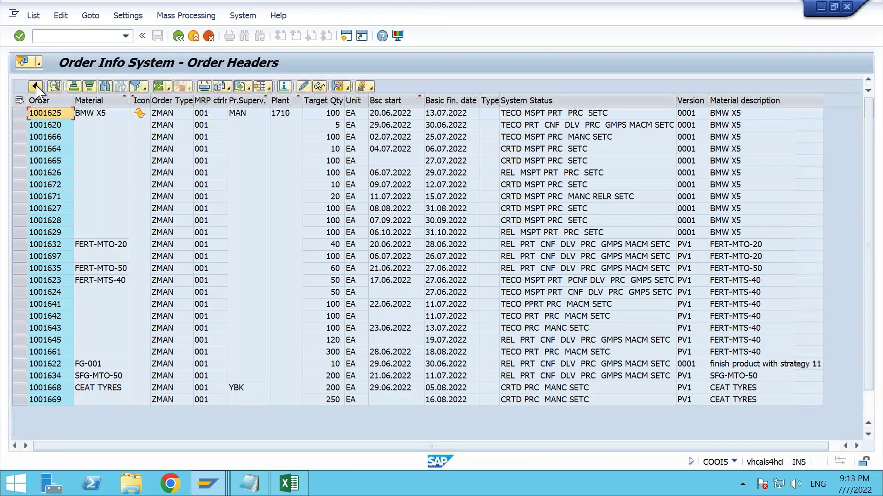
left_click(386, 99)
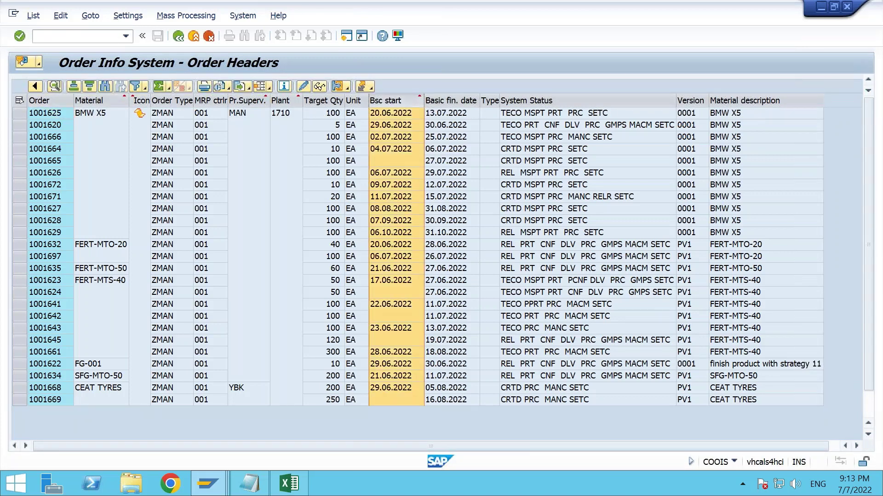
right_click(386, 100)
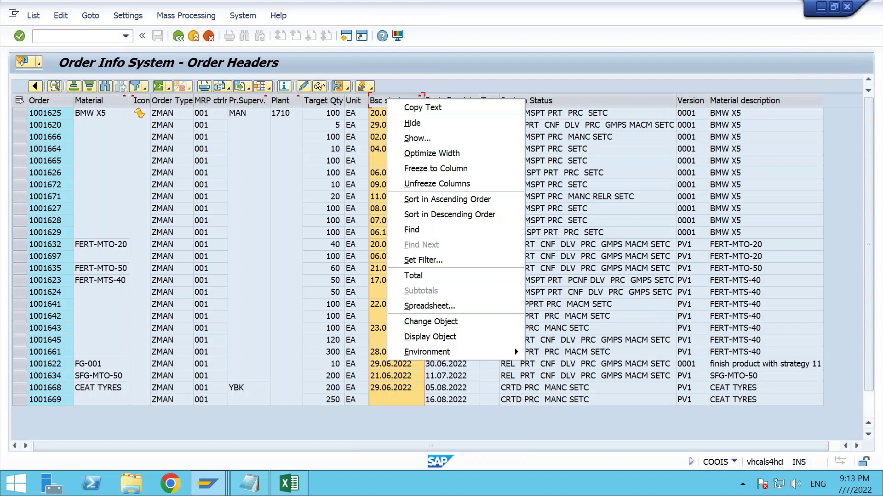
left_click(409, 139)
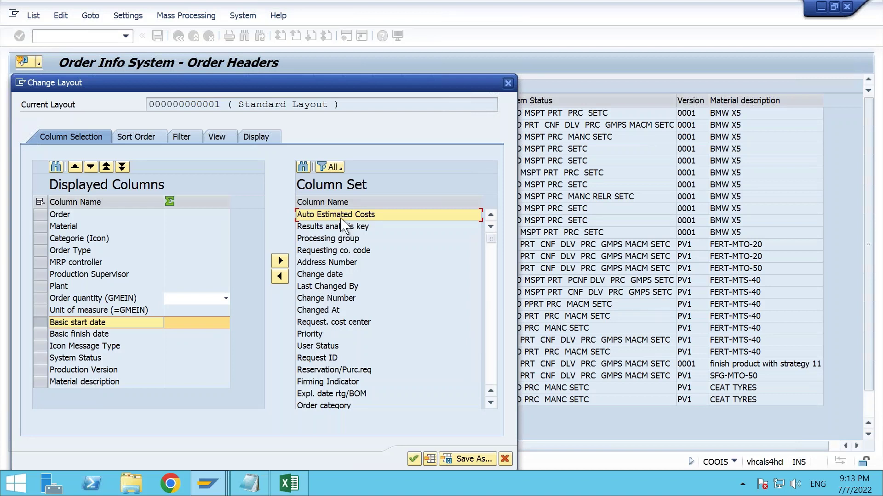
left_click(309, 276)
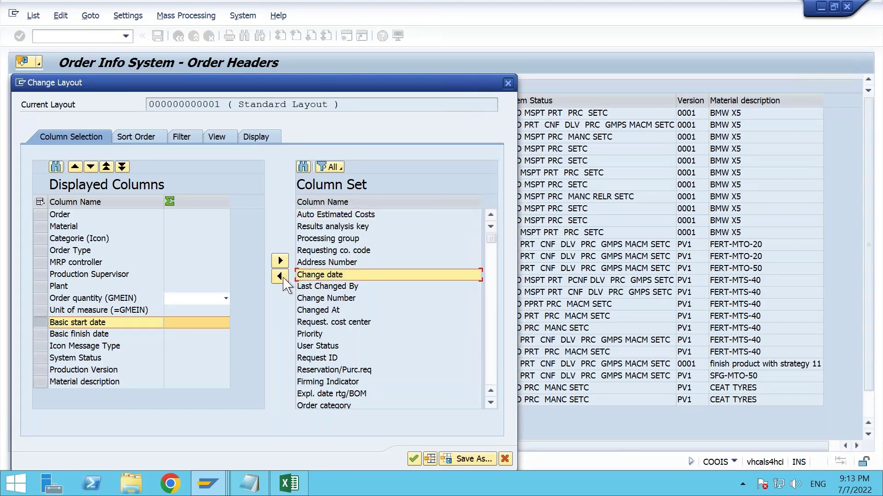
left_click(280, 276)
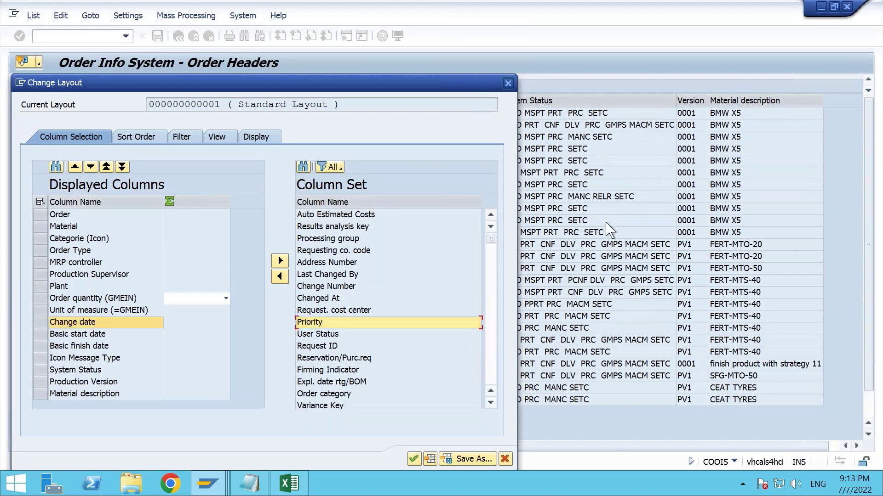
Add Batch from the column set to the displayed columns.
left_click(491, 403)
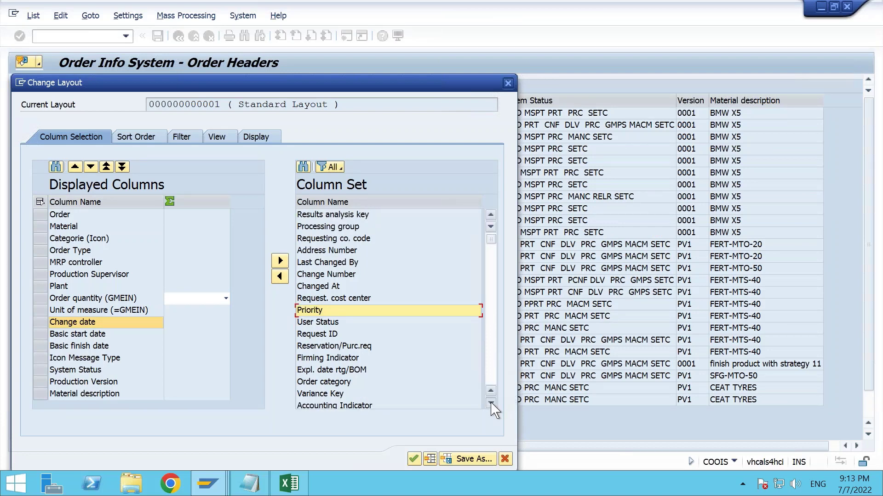
double_click(491, 403)
left_click(490, 404)
double_click(490, 404)
double_click(491, 404)
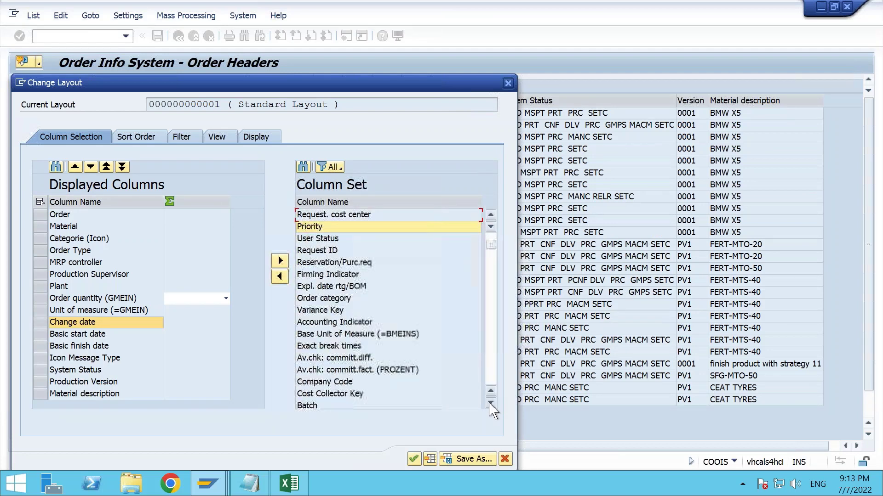
left_click(490, 403)
double_click(491, 403)
double_click(491, 403)
left_click(491, 404)
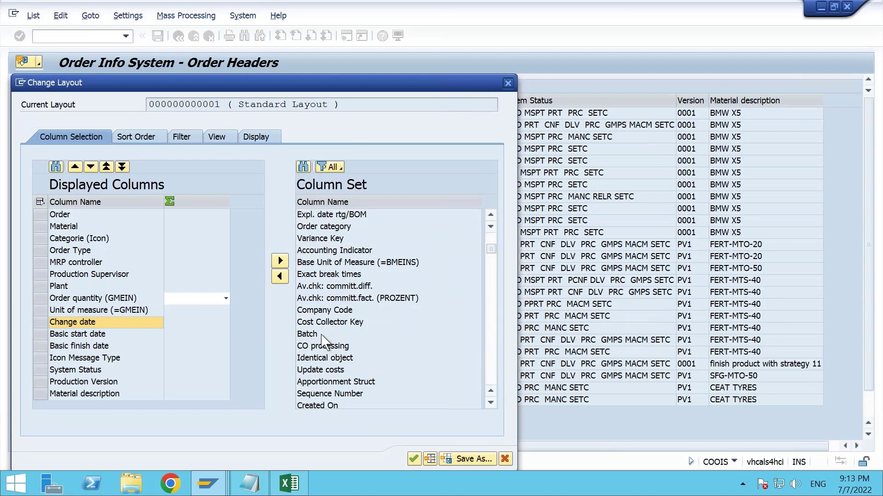
left_click(321, 335)
left_click(280, 276)
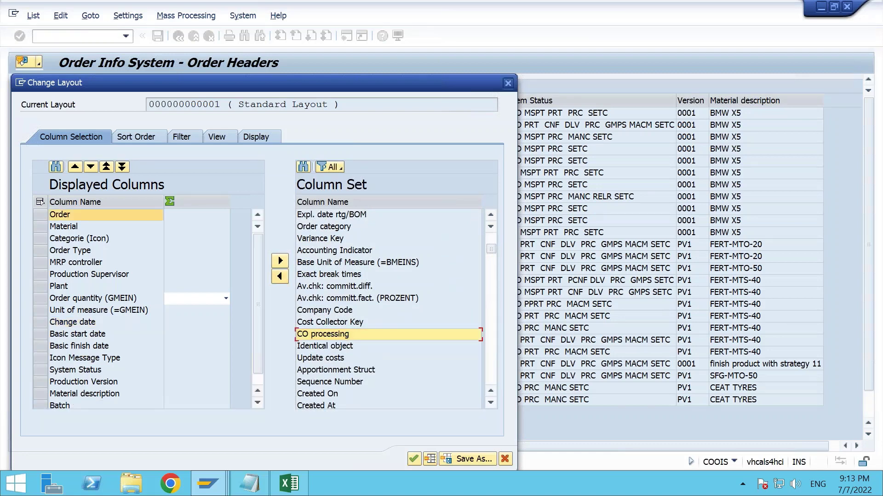
Add Entered By and Confirmed finish date to the displayed columns.
scroll(331, 313, "down", 3)
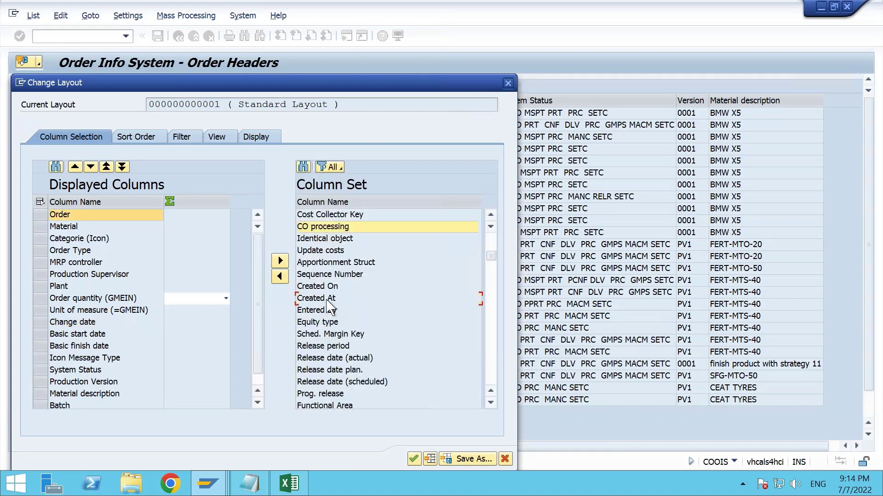
left_click(322, 312)
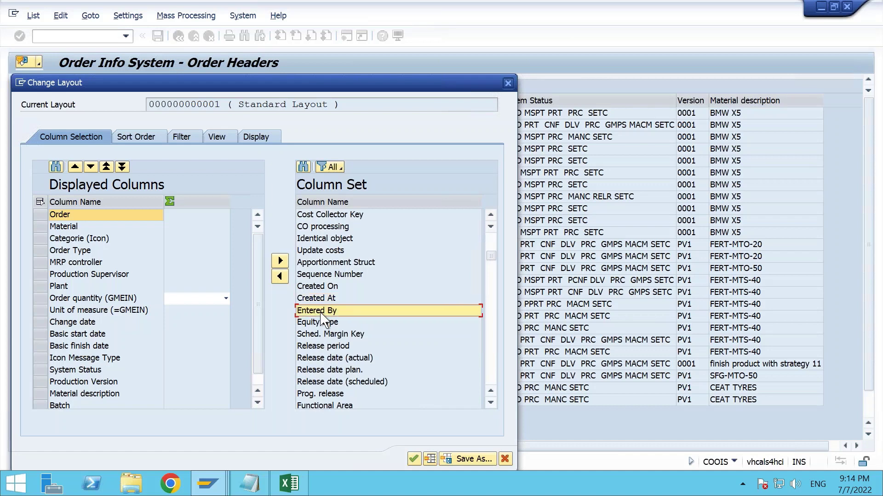
left_click(280, 276)
scroll(370, 331, "down", 1)
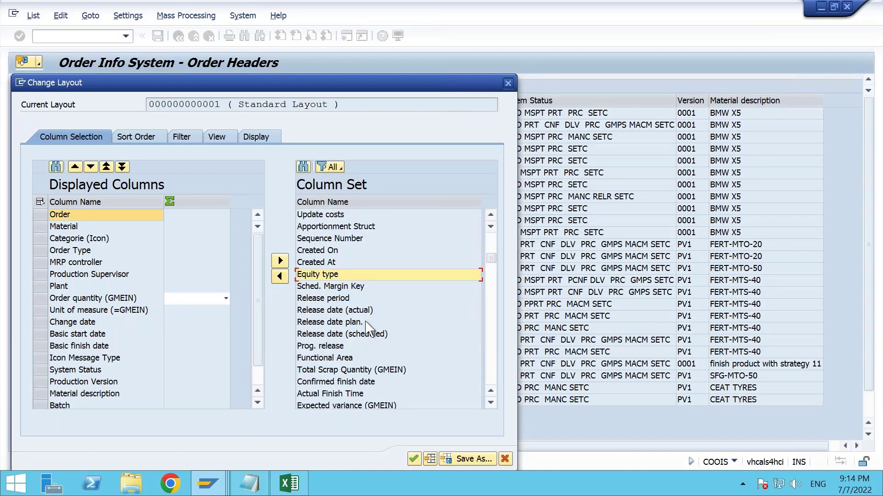
scroll(367, 327, "down", 1)
left_click(368, 347)
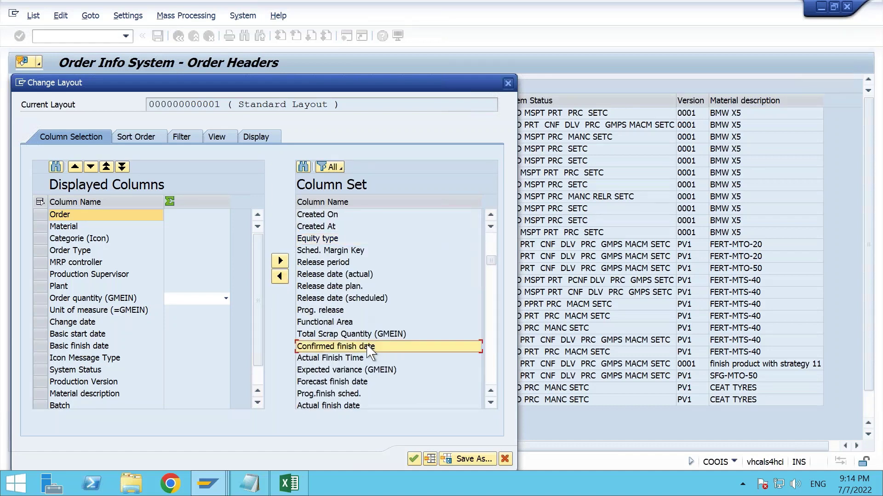
left_click(280, 276)
Add Actual Finish Time, Delivered quantity (GMEIN) and Confirmed Scrap Quantity (GMEIN) to the displayed columns, and apply the layout.
scroll(324, 321, "down", 1)
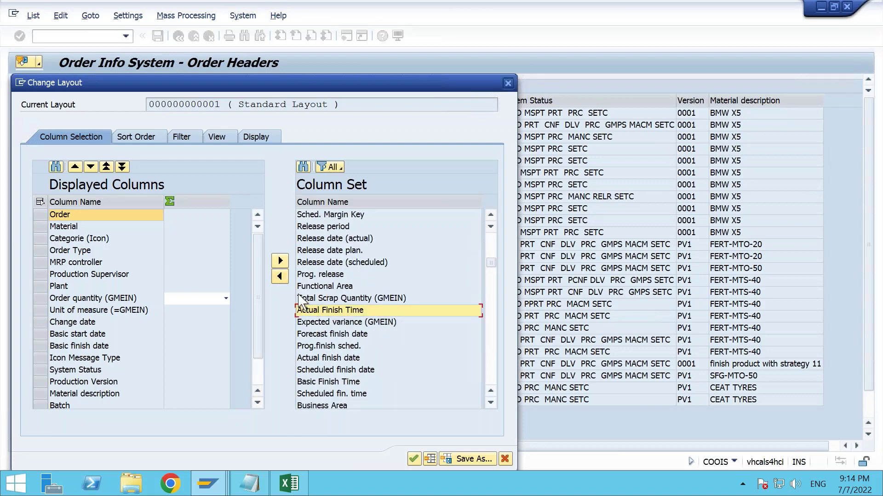
scroll(370, 325, "down", 4)
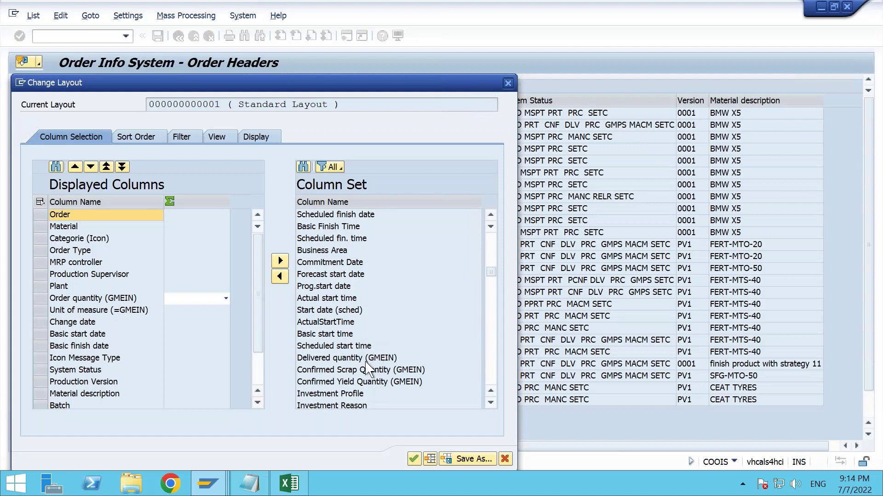
left_click(364, 358)
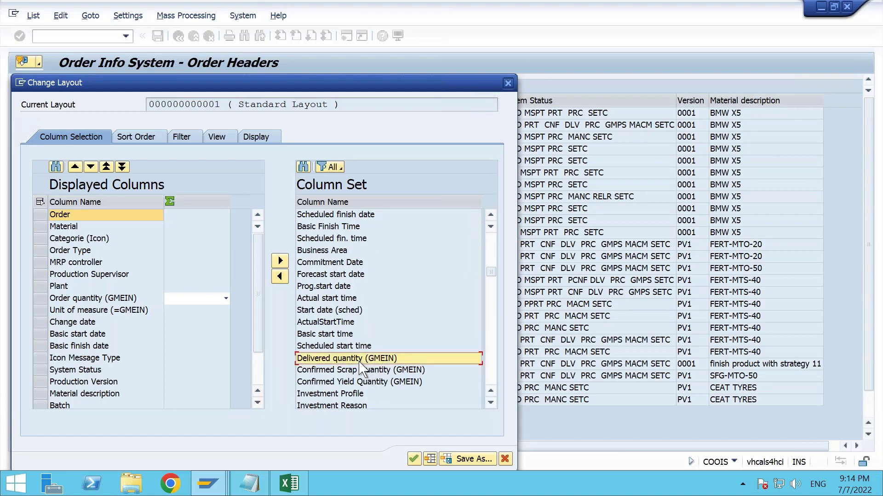
left_click(279, 277)
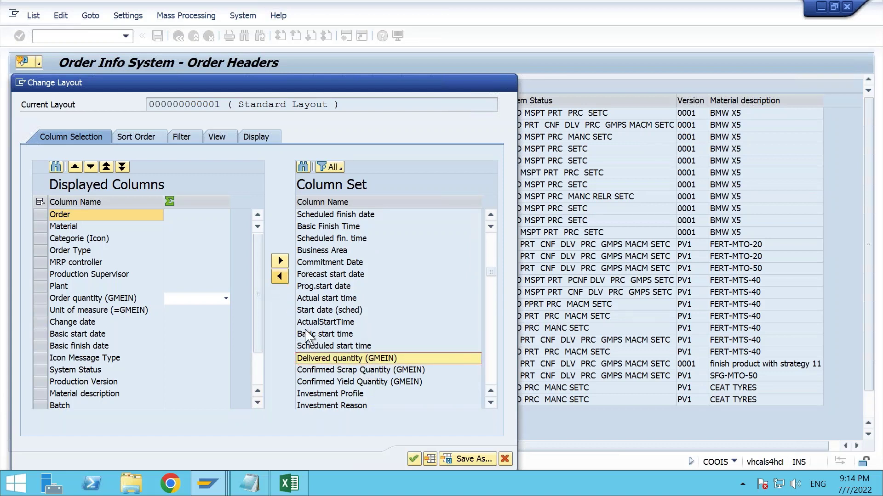
left_click(280, 277)
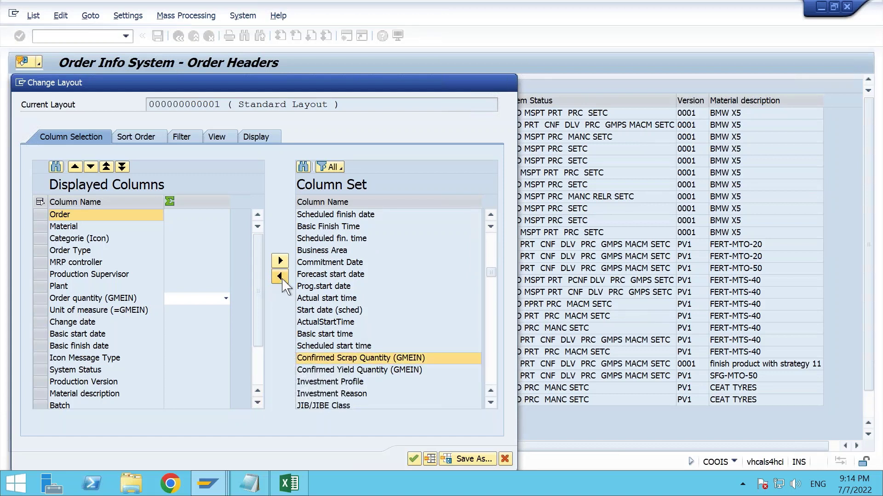
left_click(414, 459)
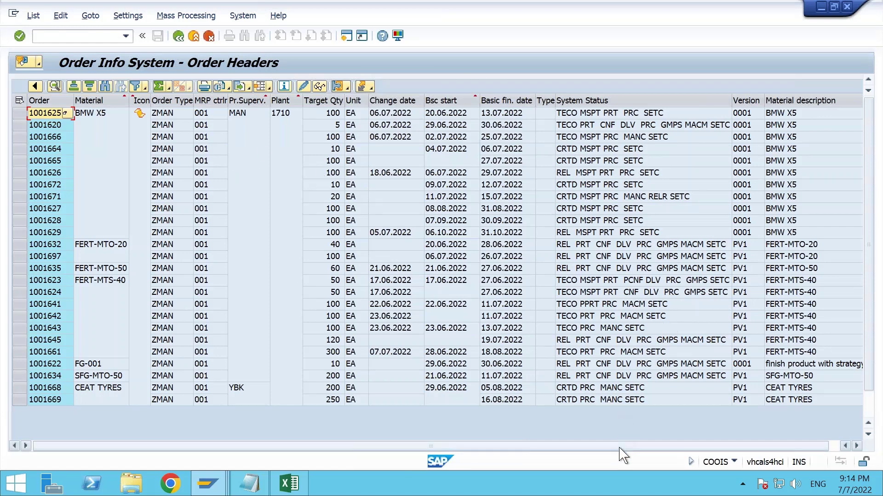
Review the added columns at the end of the order list and look at the available export formats.
mouse_move(635, 447)
left_mouse_down()
mouse_move(725, 445)
mouse_move(644, 444)
left_mouse_up()
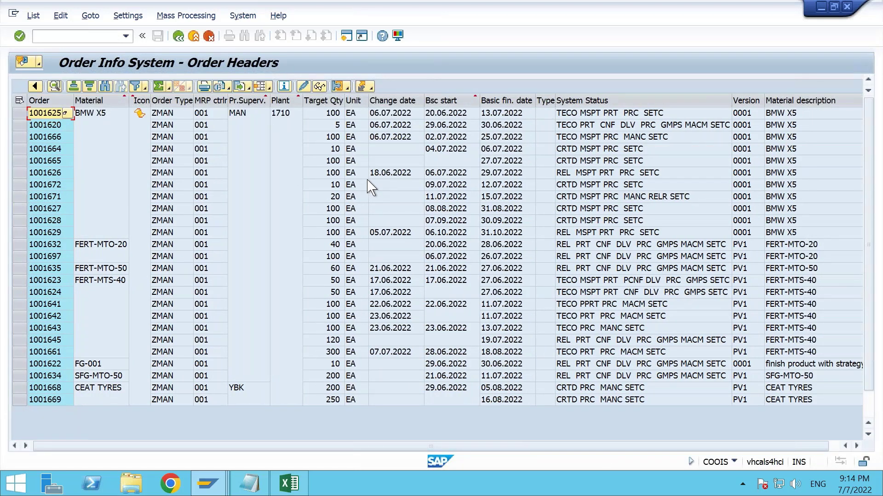
scroll(371, 186, "right", 3)
scroll(370, 187, "right", 4)
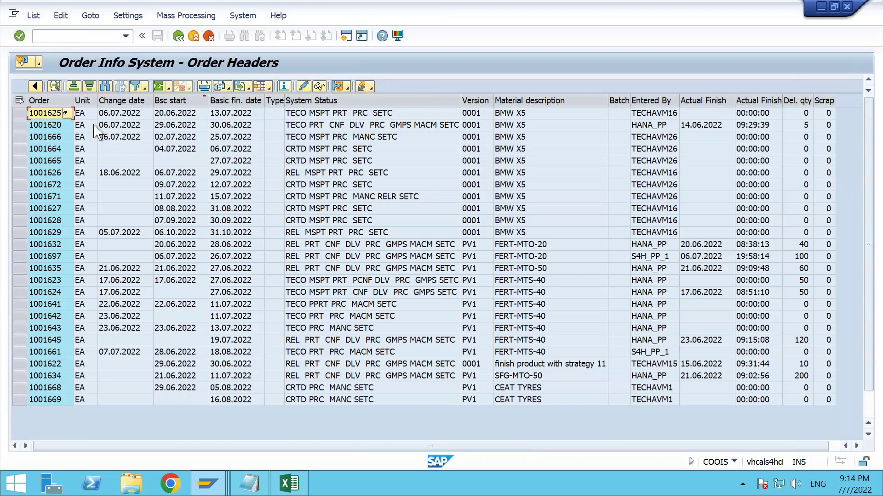
left_click(37, 19)
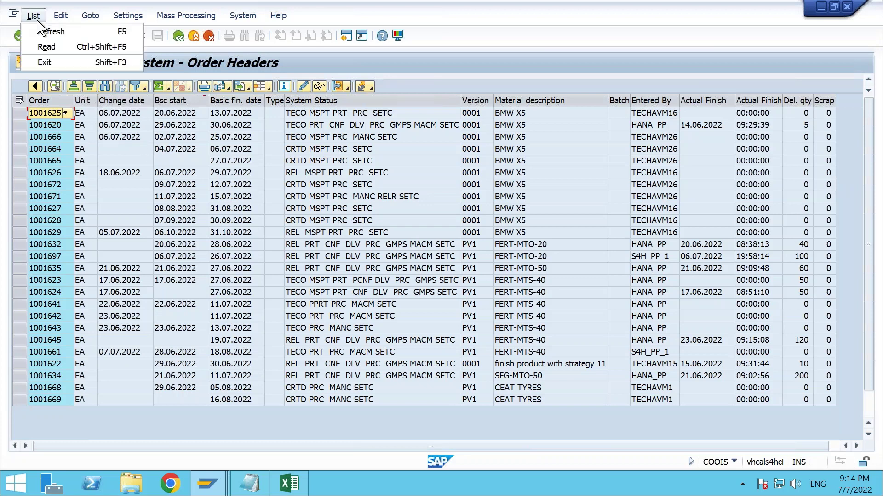
left_click(247, 87)
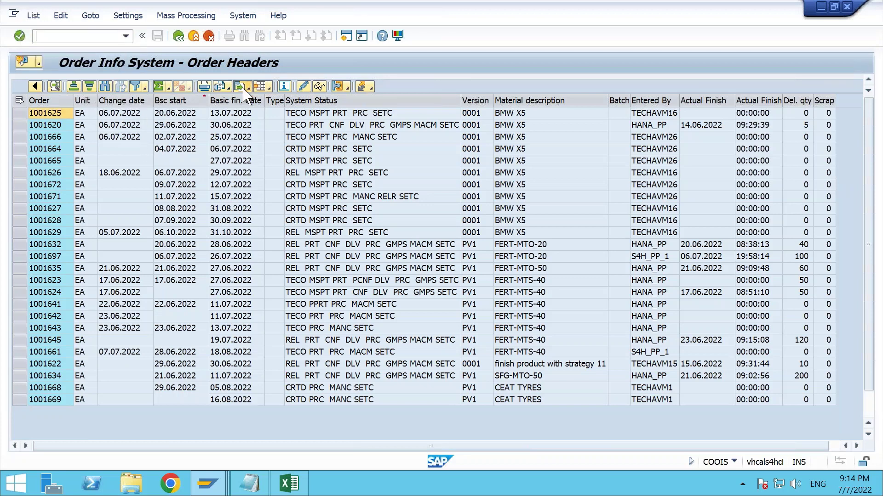
left_click(243, 87)
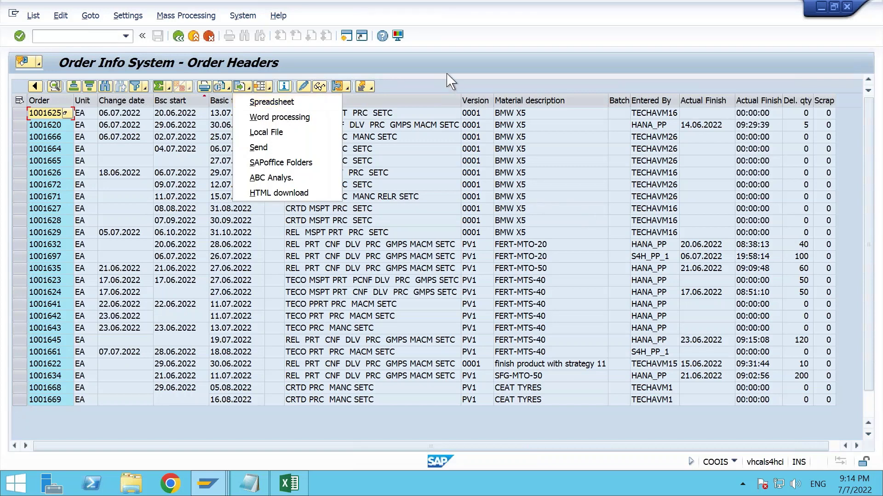
left_click(417, 66)
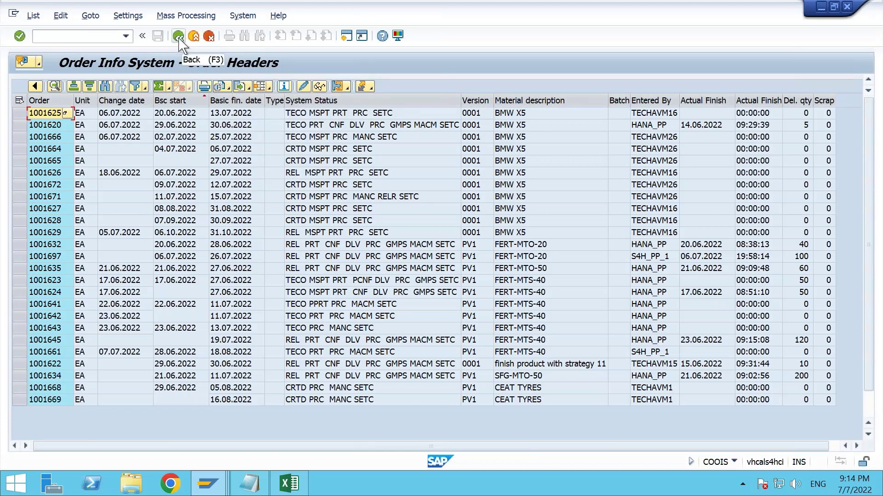
Switch the selection from production orders to planned orders, run the order headers list for plant 1710, and return to the selection screen.
left_click(179, 37)
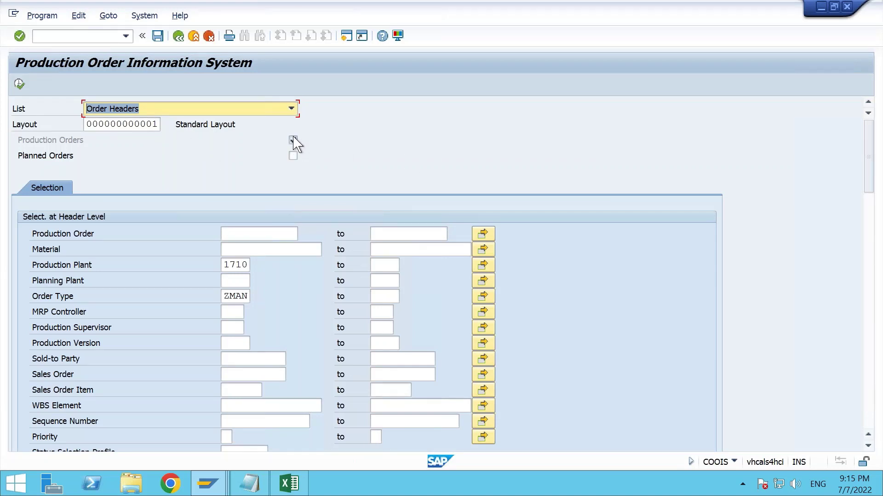
left_click(293, 156)
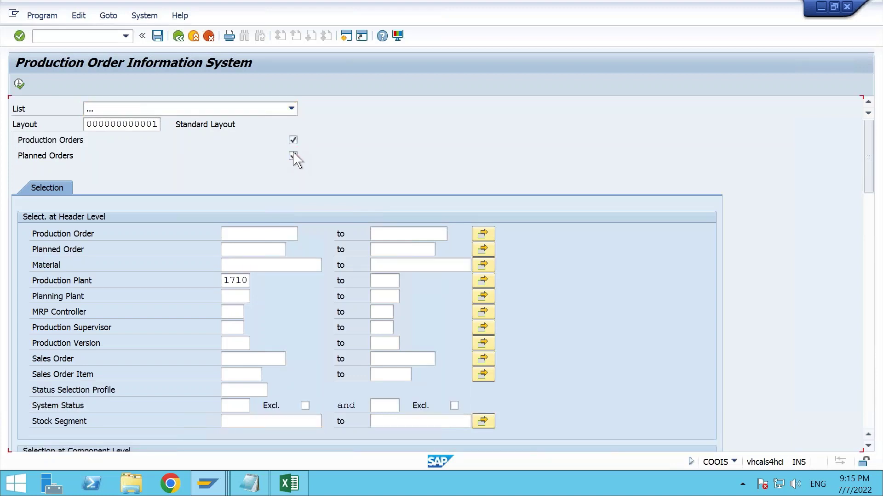
left_click(293, 140)
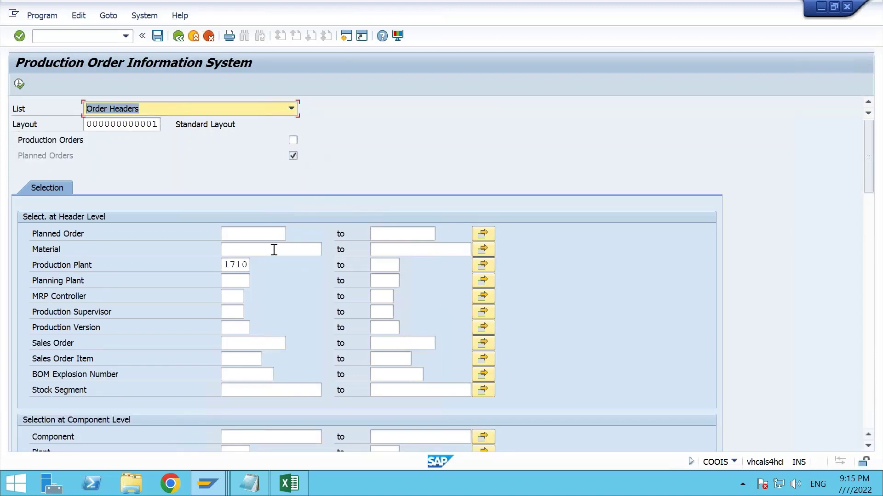
left_click(19, 85)
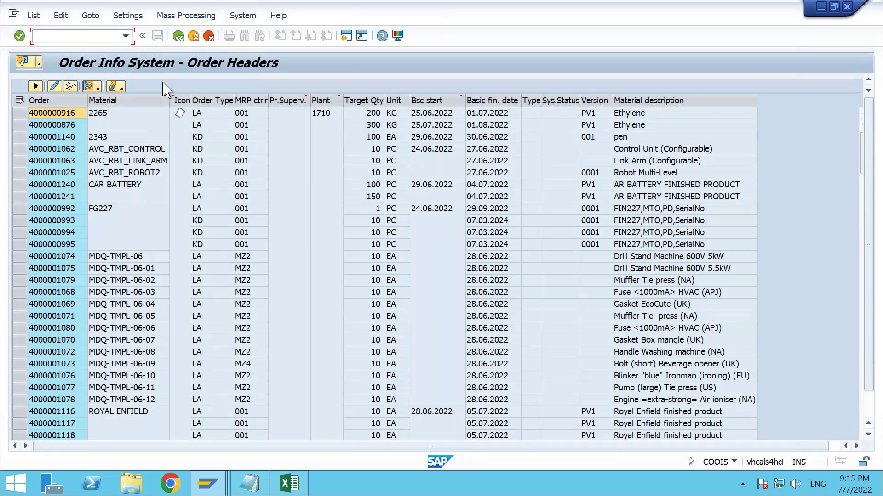
left_click(179, 35)
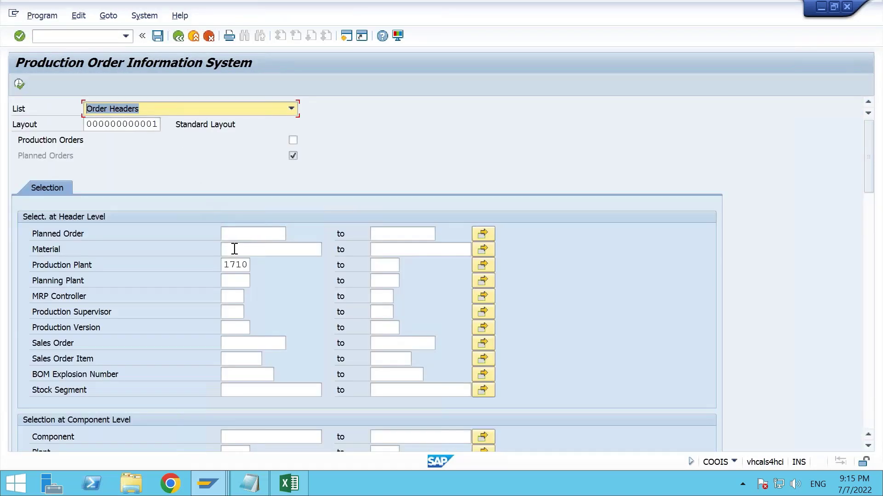
Switch the selection back from planned orders to production orders and set the list type to Components.
left_click(234, 249)
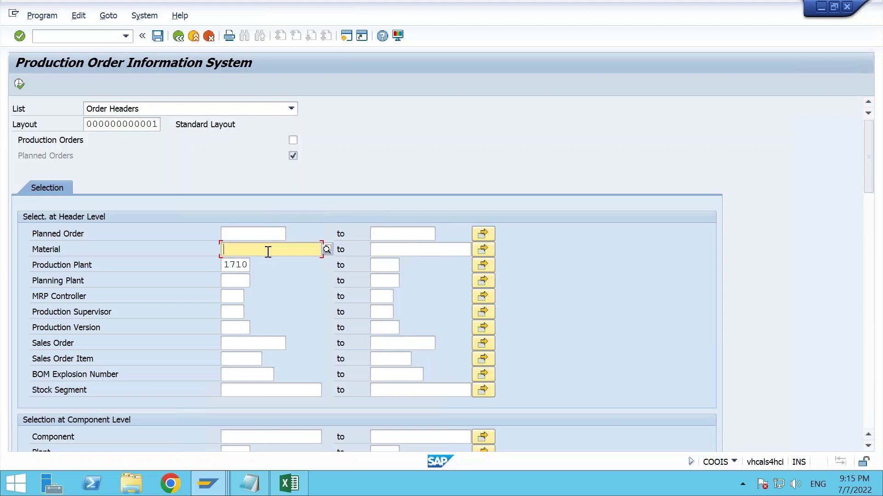
left_click(293, 140)
left_click(293, 156)
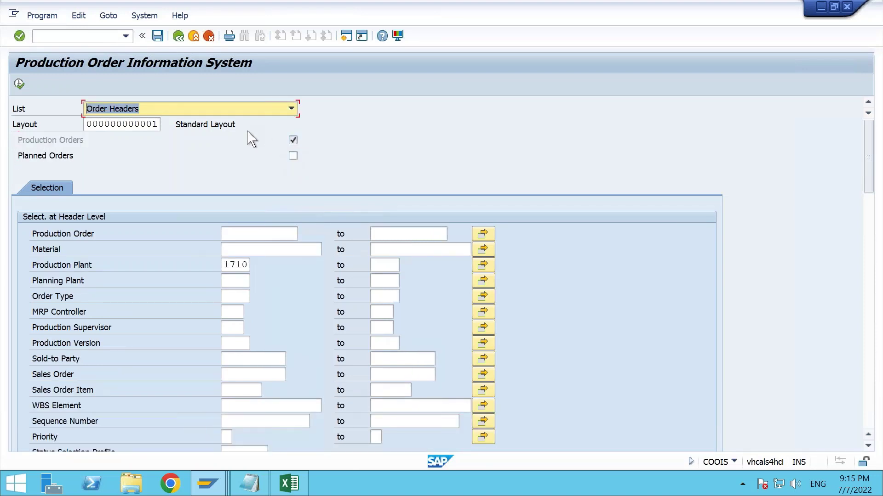
left_click(156, 106)
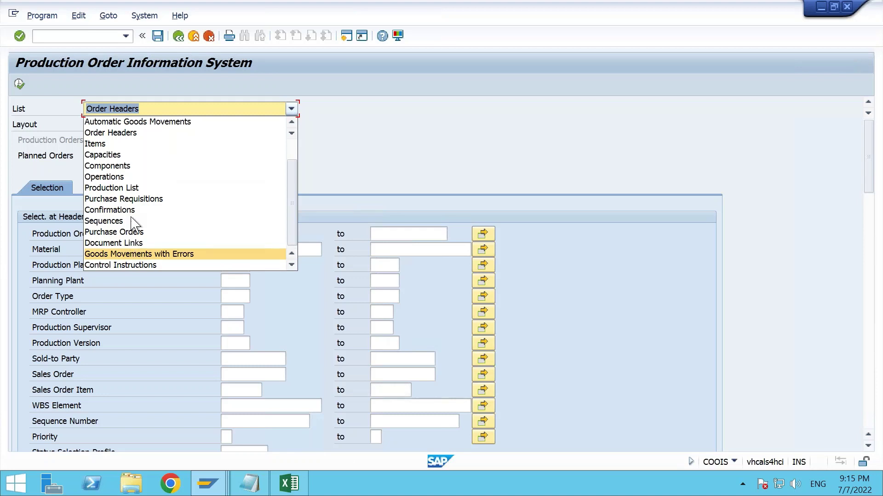
left_click(131, 166)
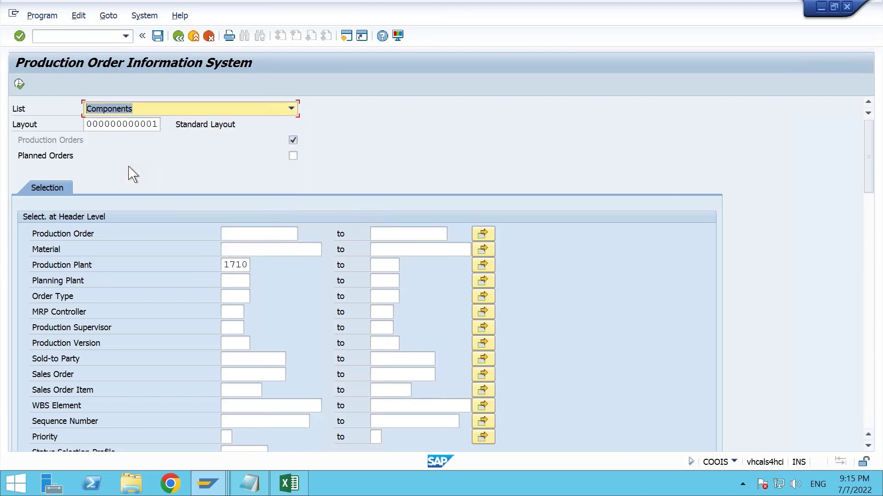
Restrict the selection to order type ZMAN and run the Components list for plant 1710.
left_click(235, 297)
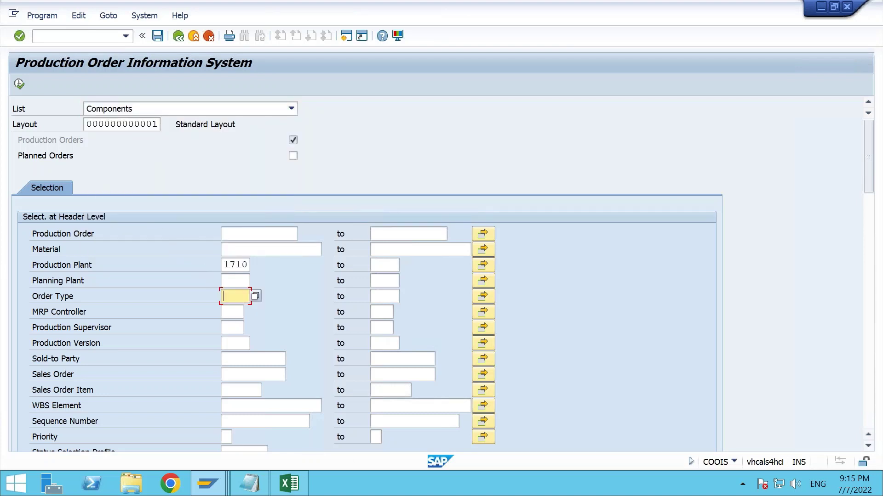
left_click(238, 297)
left_click(240, 311)
left_click(22, 85)
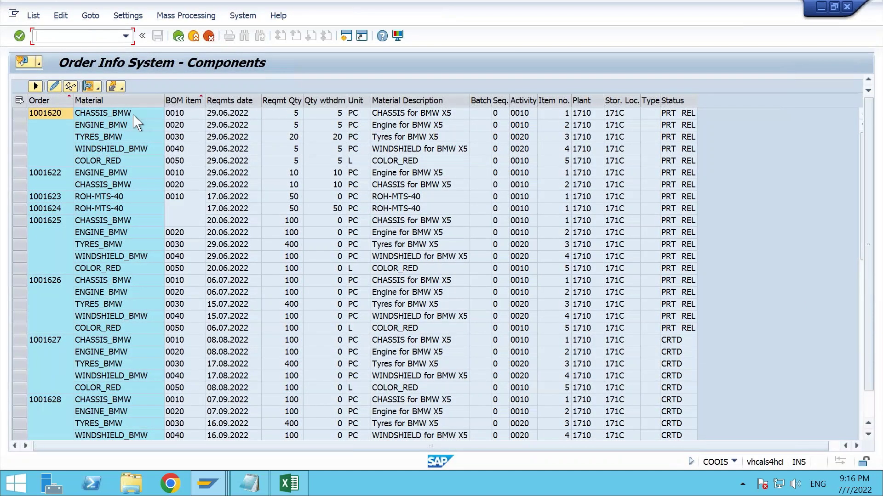
Select the five component rows of the first order, CHASSIS_BMW through COLOR_RED, and look at the available export formats.
left_click(28, 112)
left_click_drag(21, 113, 24, 168)
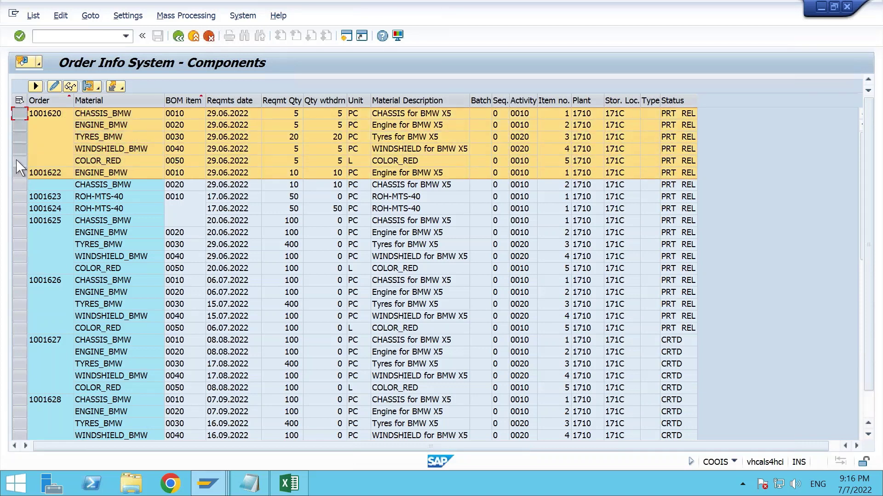
left_click(17, 161)
left_click_drag(19, 116, 16, 164)
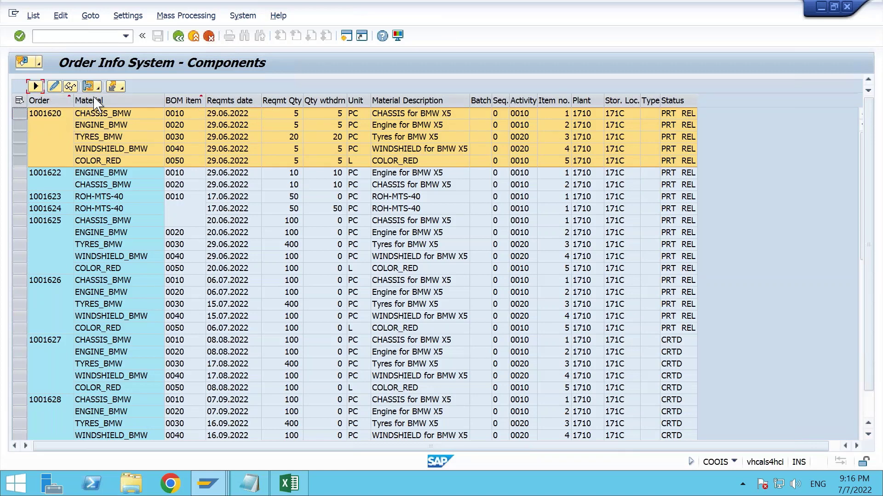
left_click(36, 86)
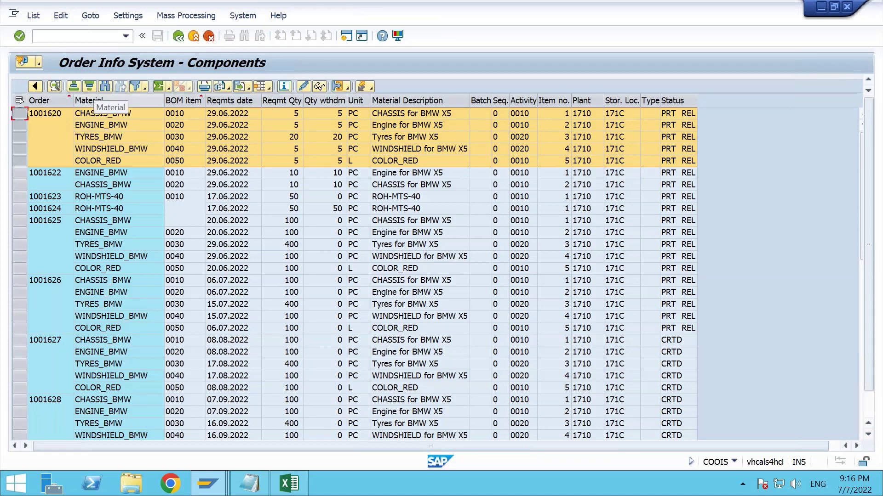
left_click(242, 87)
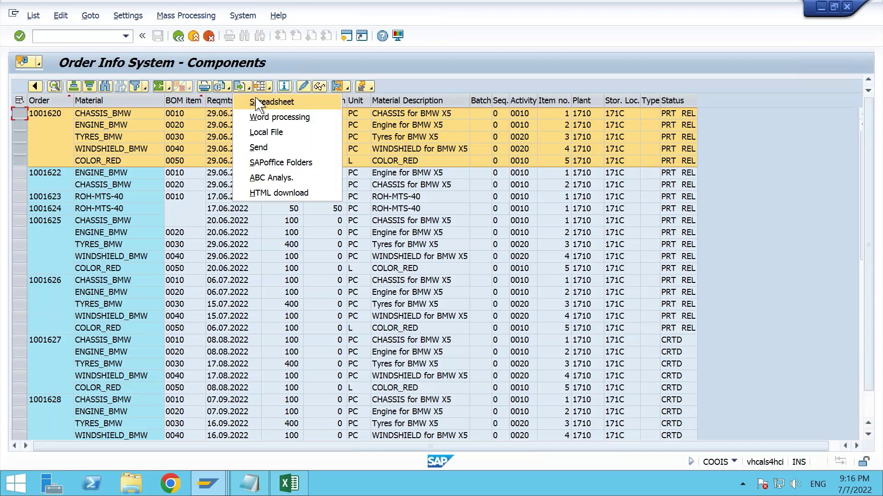
Return to the selection screen, change the list type to Operations and run the list.
left_click(178, 38)
left_click(152, 111)
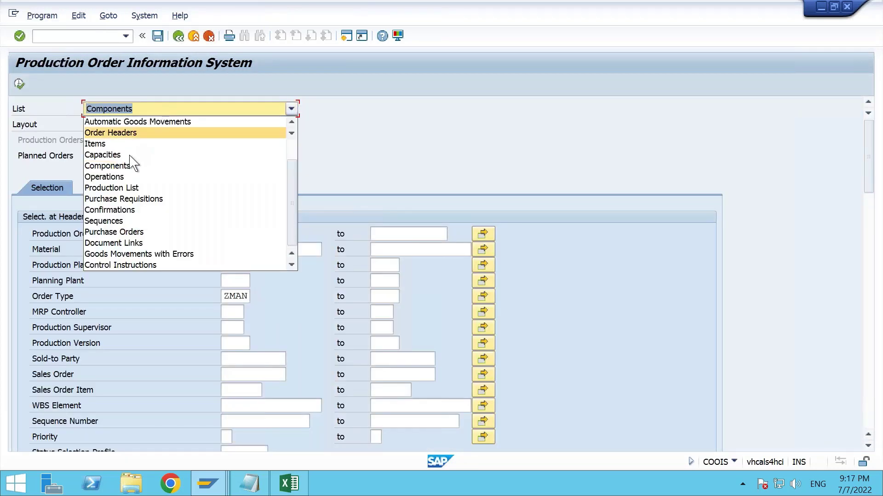
left_click(125, 177)
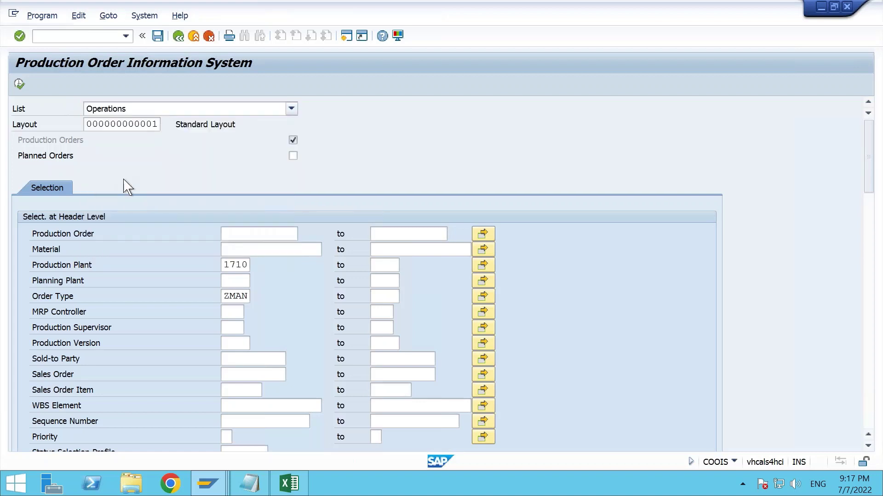
left_click(20, 85)
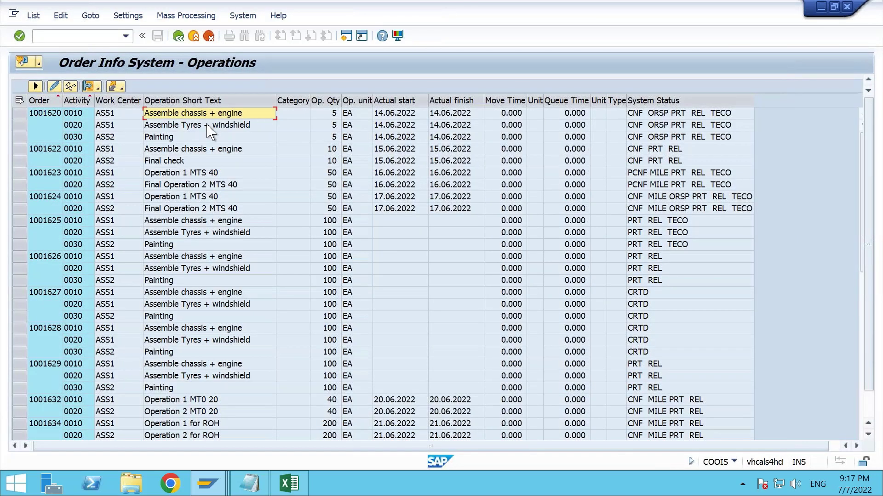
Examine the operation short texts of the first order in the operations list.
left_click(205, 148)
left_click(196, 114)
left_click(194, 129)
left_click(192, 140)
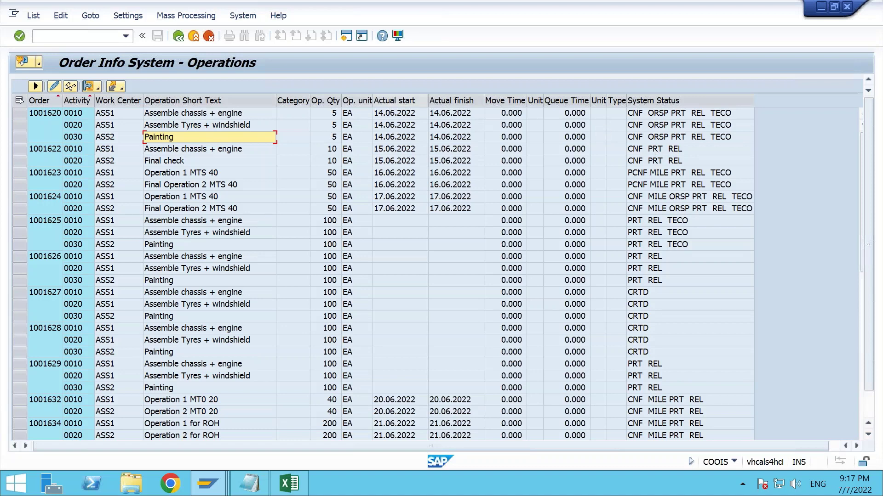
Browse the column set available for the operations list, and leave the layout settings without adding a column.
right_click(385, 100)
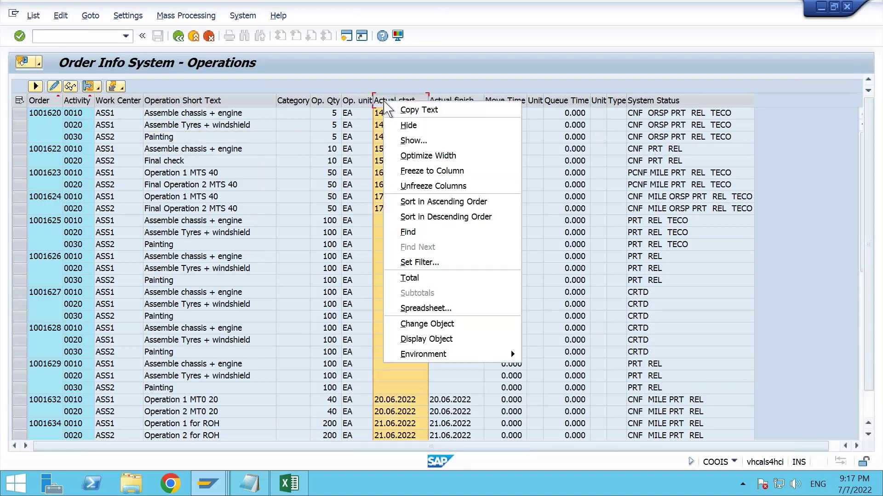
left_click(405, 143)
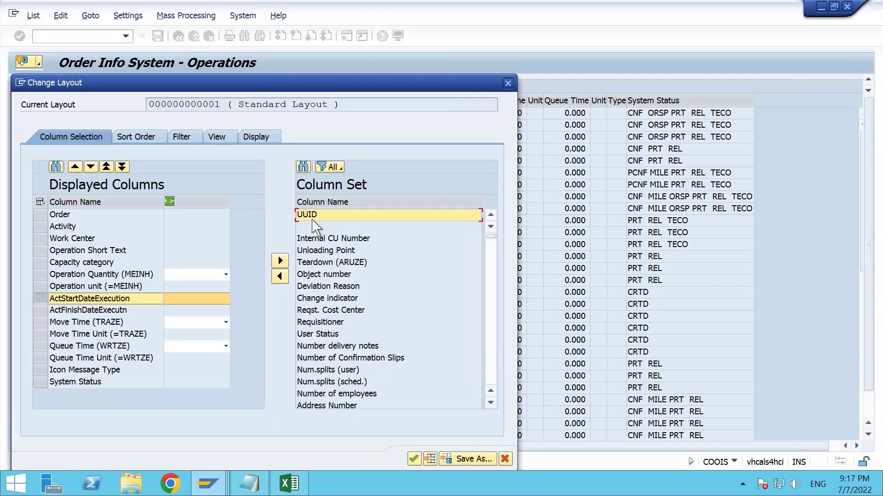
left_click(307, 394)
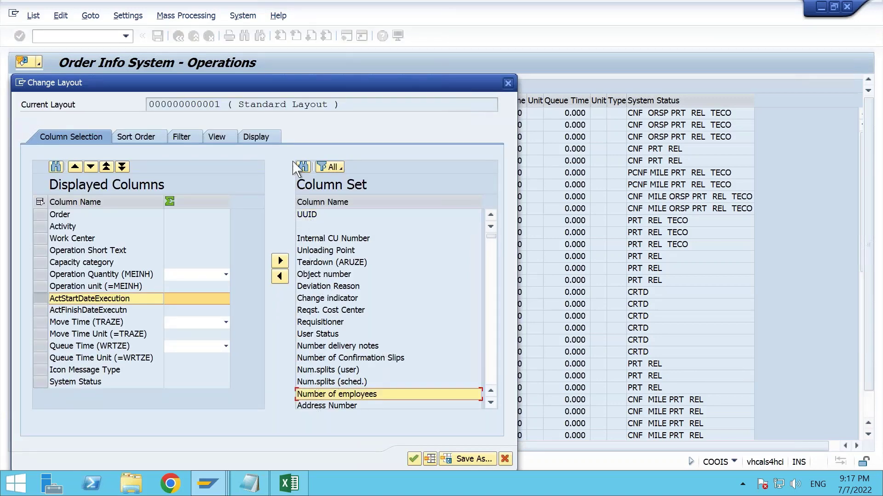
left_click(304, 167)
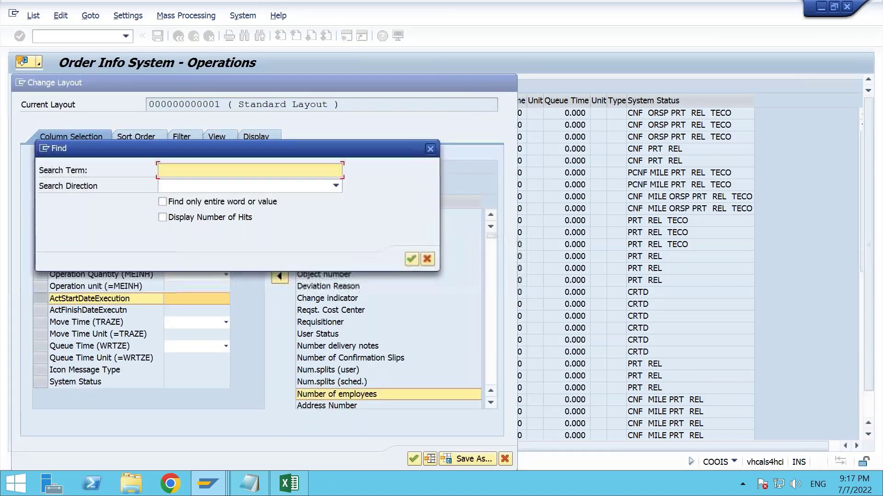
left_click(427, 259)
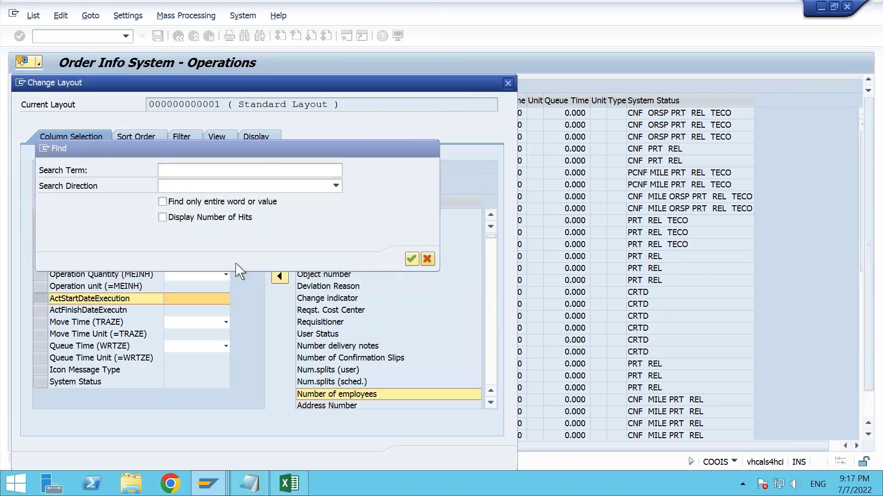
scroll(422, 281, "down", 5)
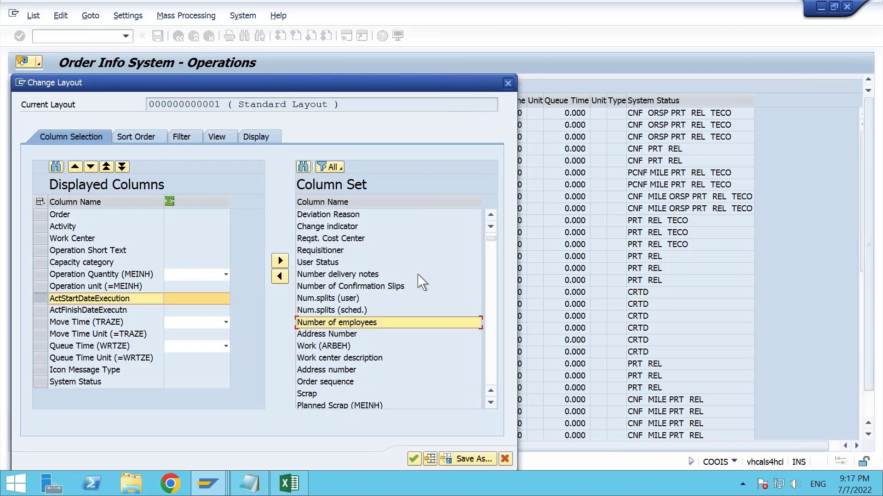
scroll(418, 276, "down", 15)
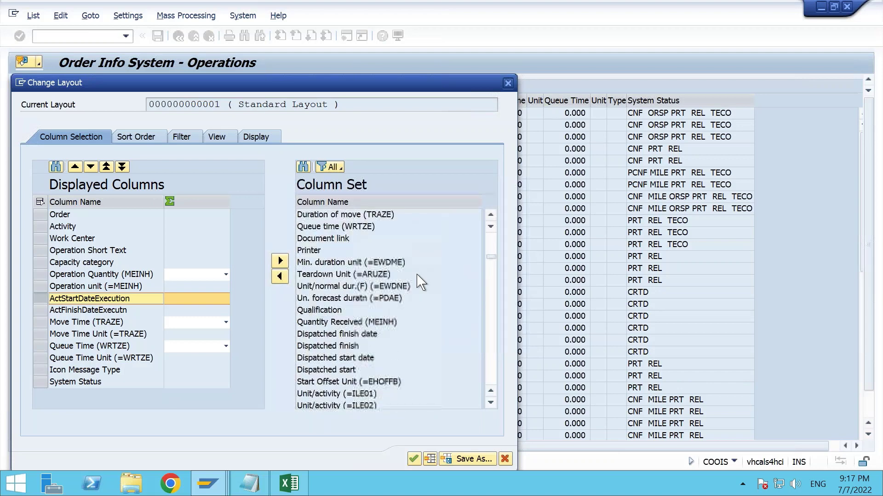
scroll(422, 281, "down", 5)
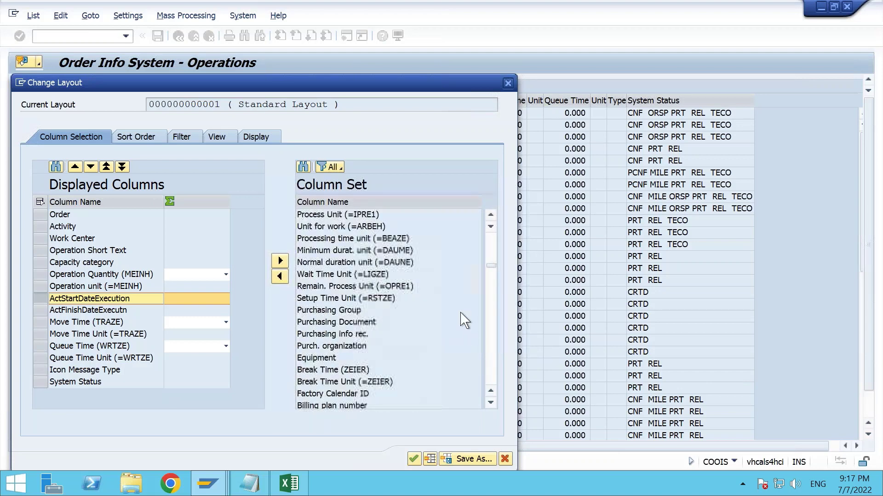
left_click(505, 458)
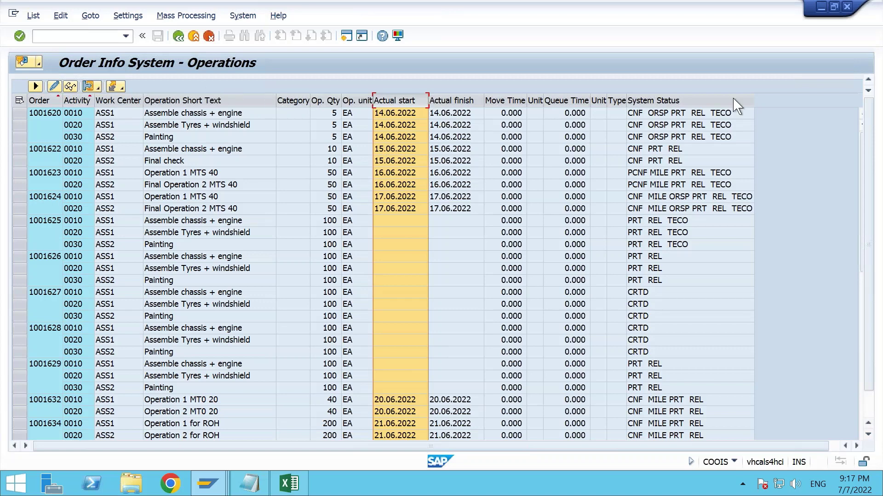
Open the options for saving the operations layout, mark it as User-Specific, and close them without saving.
left_click(34, 88)
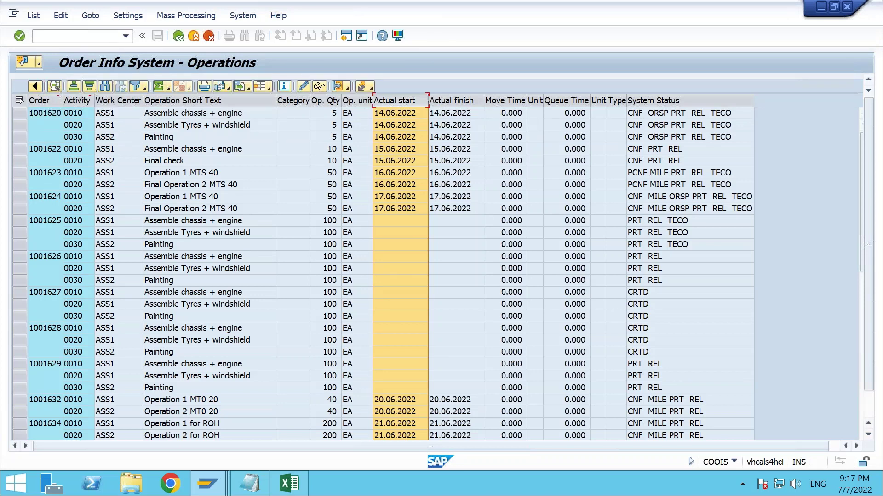
left_click(269, 86)
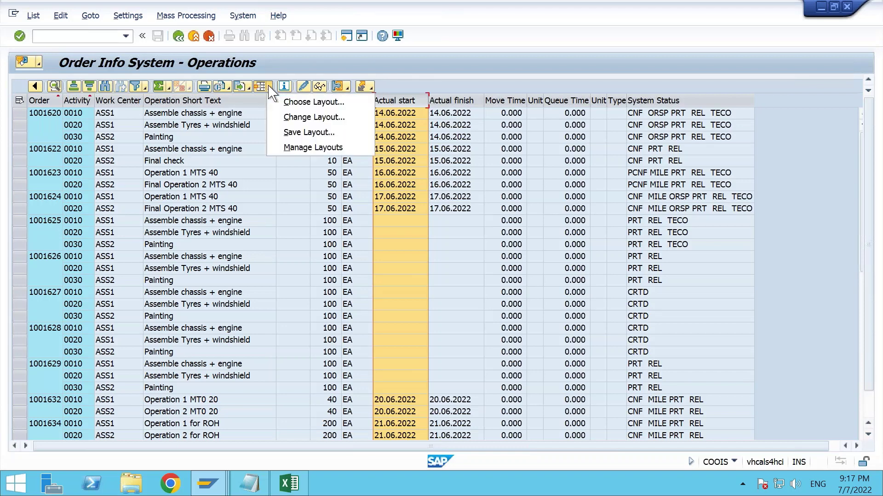
left_click(283, 133)
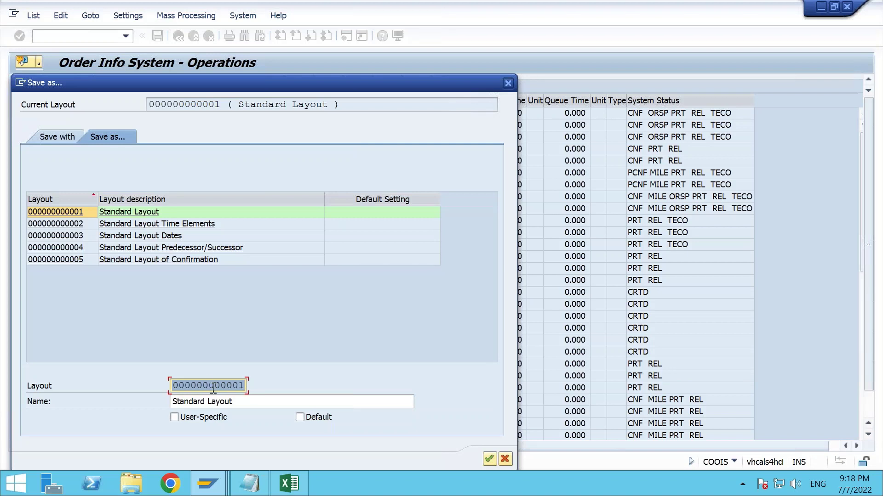
left_click(174, 418)
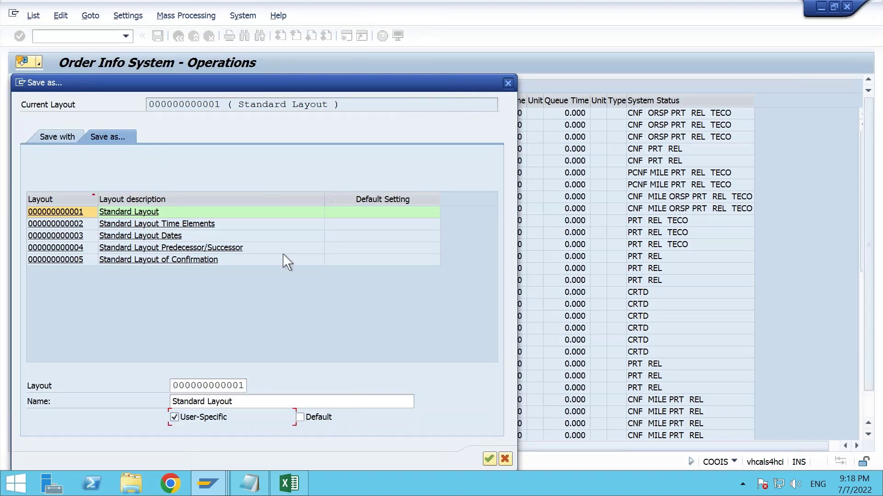
left_click_drag(238, 104, 128, 105)
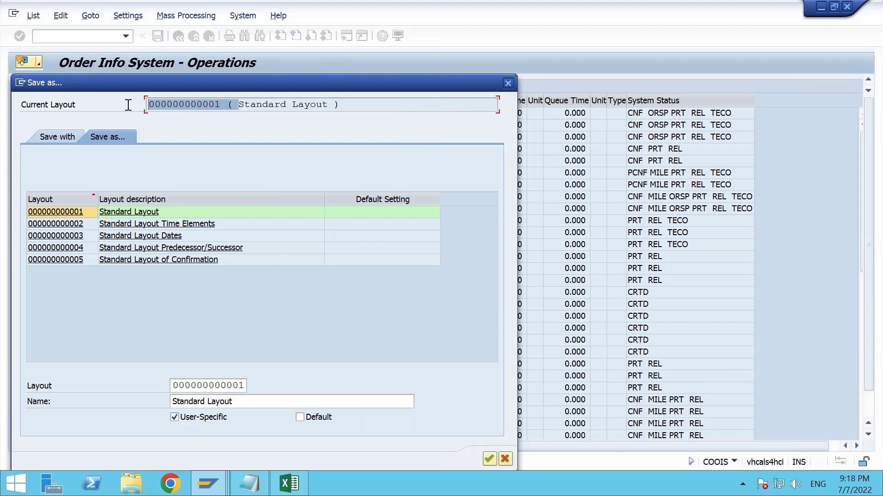
left_click(507, 82)
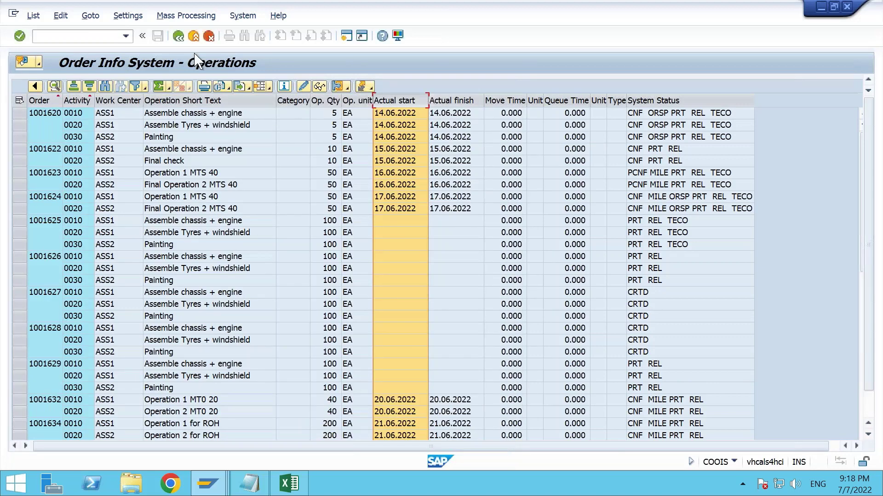
left_click(178, 35)
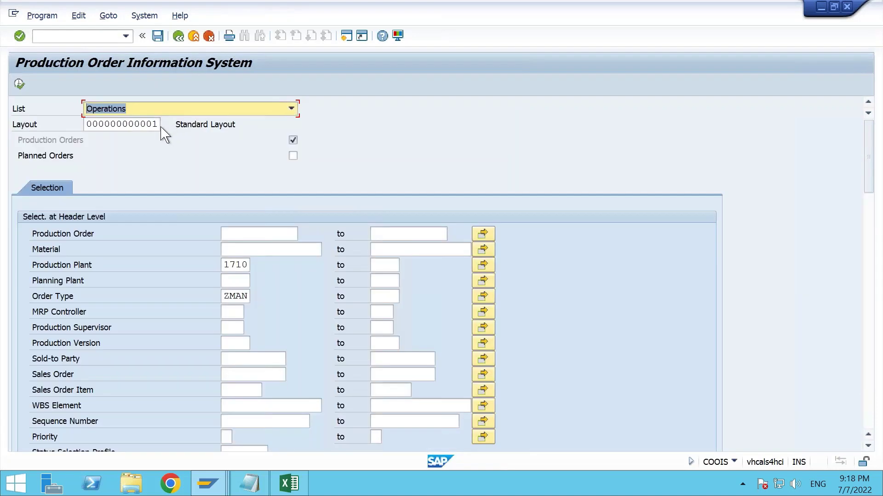
left_click(154, 125)
left_click(166, 126)
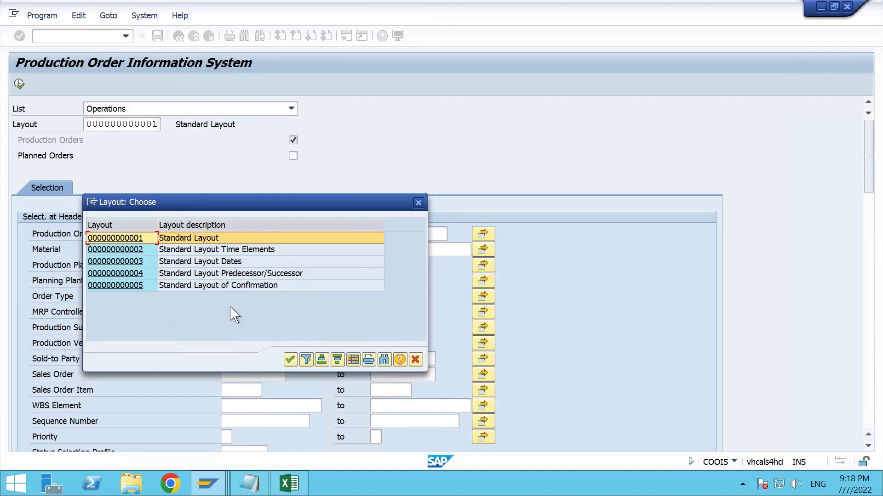
left_click(290, 361)
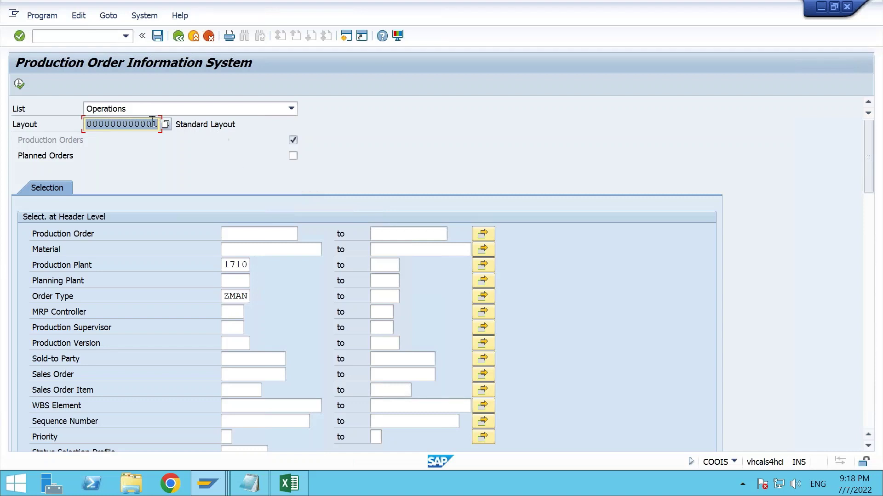
Look through the available list types and display the session's system and transaction details.
left_click(291, 109)
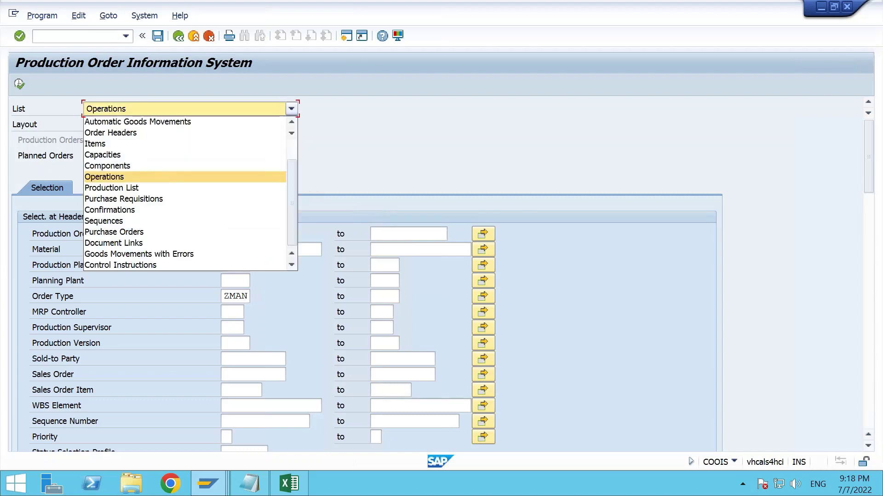
left_click(148, 110)
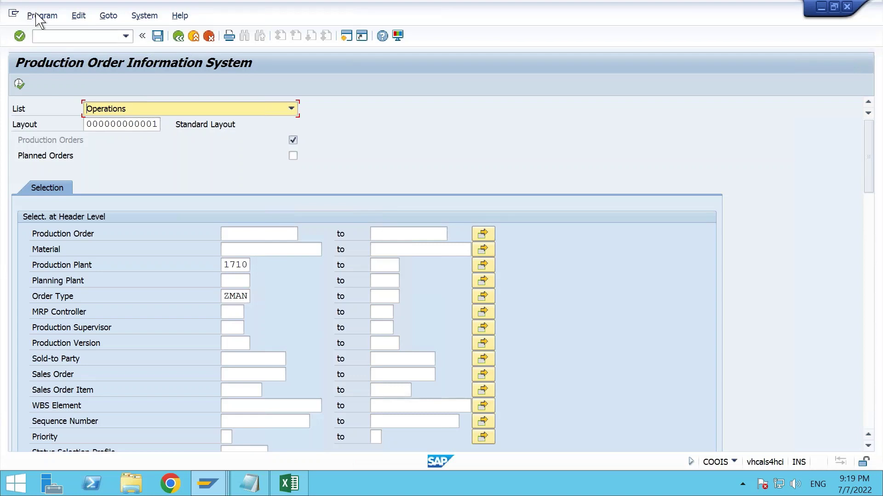
left_click(734, 461)
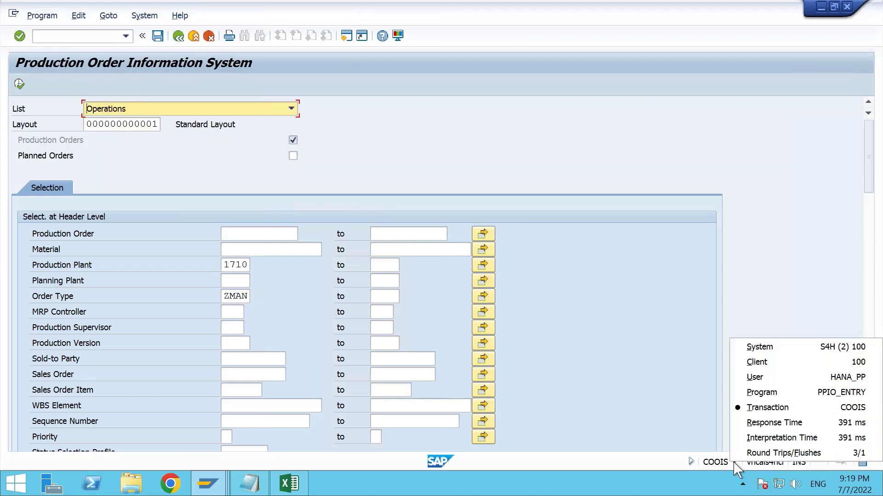
Show the program name in the status bar, and look at the variant options available for the selection screen.
left_click(777, 392)
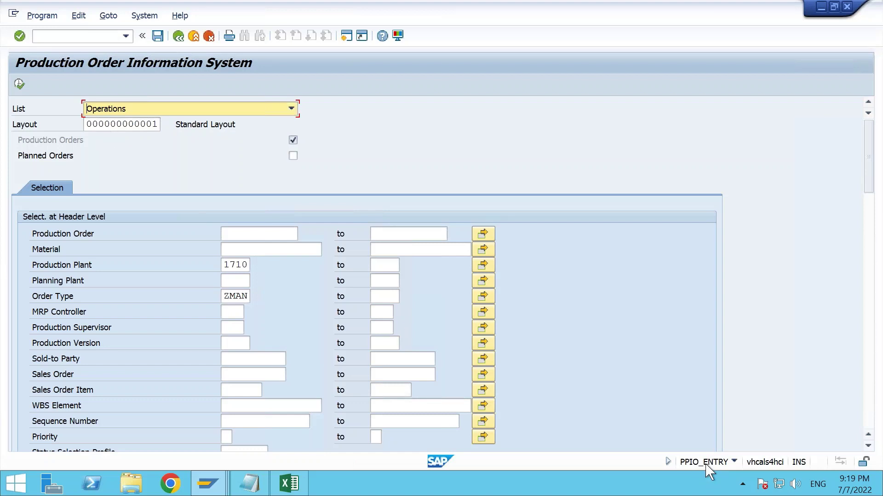
left_click(734, 462)
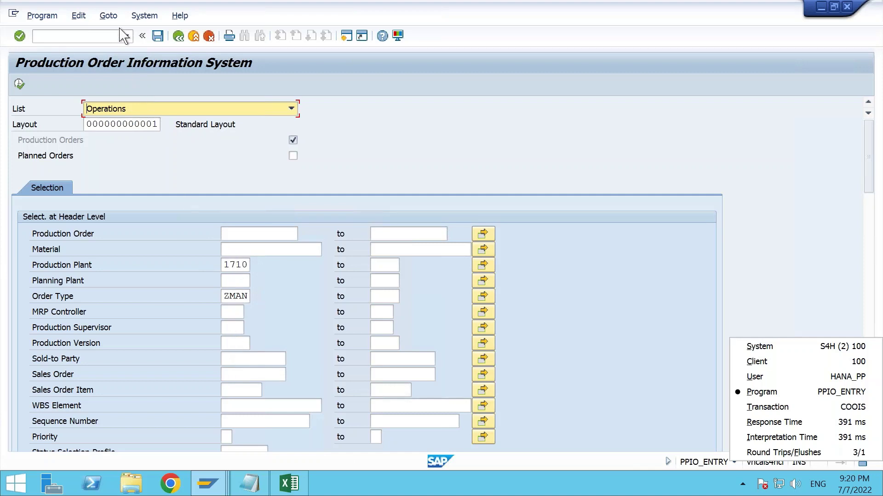
left_click(110, 17)
mouse_move(192, 37)
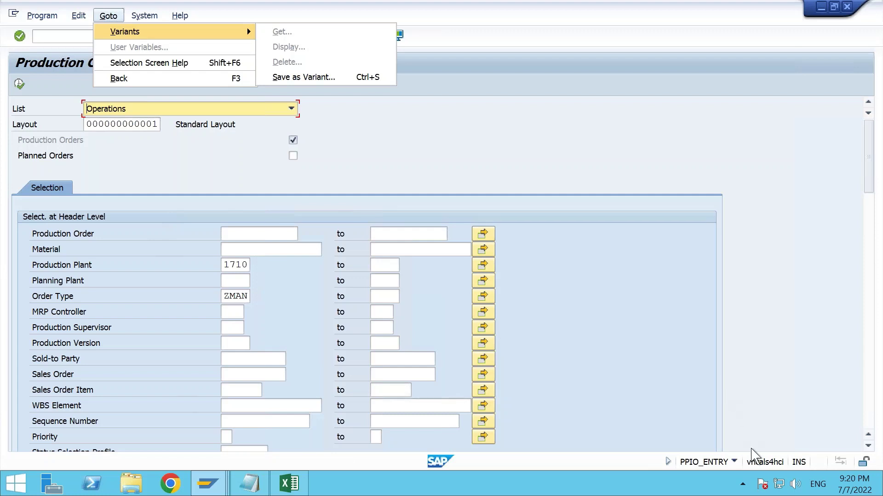
left_click(734, 461)
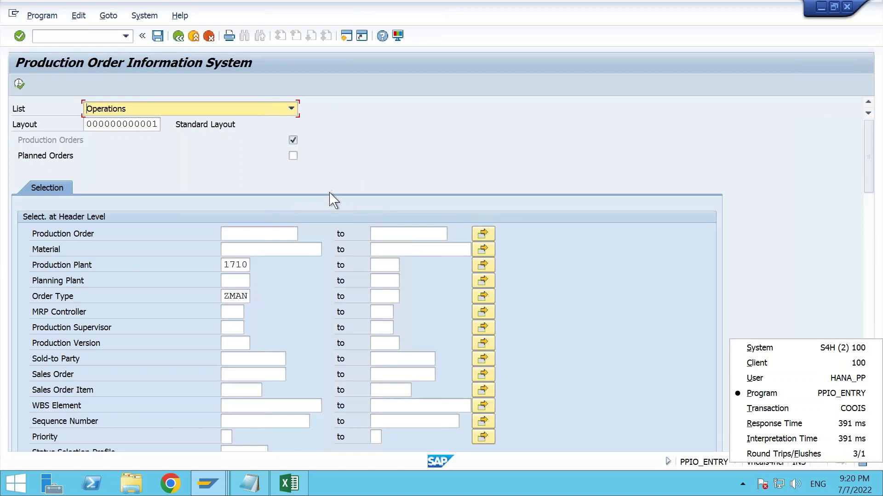
Review the plant and order type criteria, and set the header-level system status to TECO, Technically completed.
left_click(873, 199)
left_click_drag(873, 199, 864, 176)
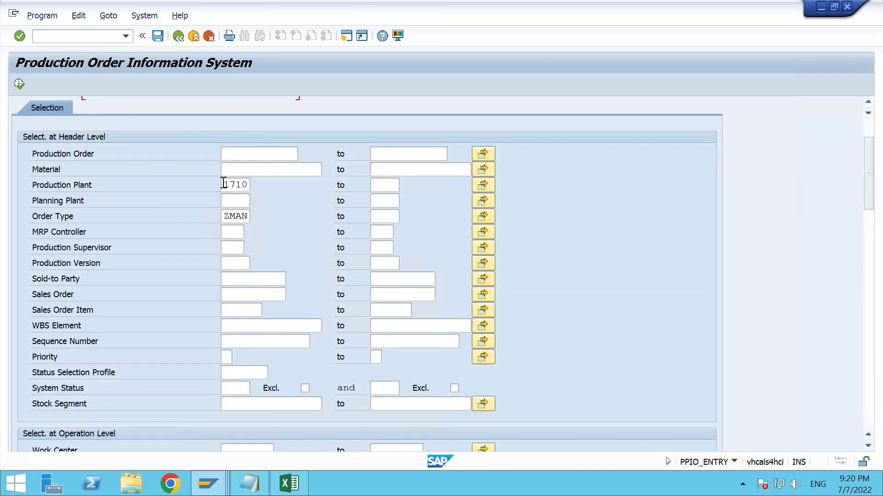
left_click_drag(224, 183, 253, 182)
left_click(237, 216)
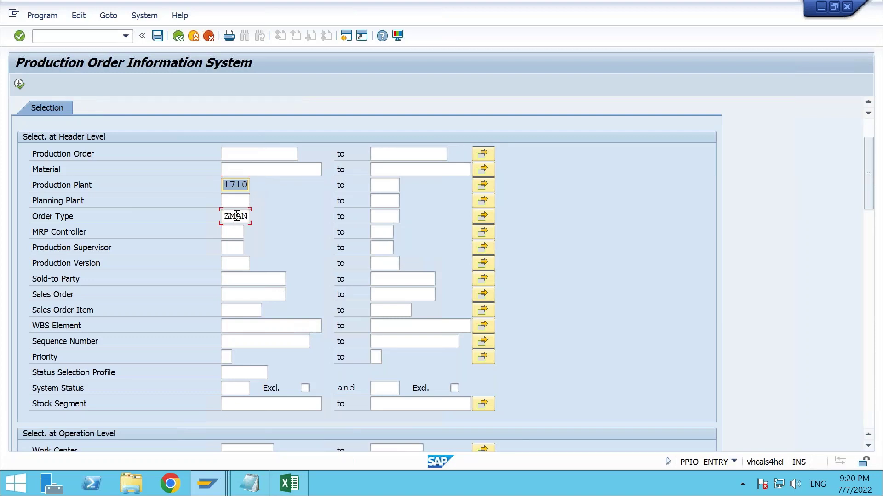
double_click(236, 216)
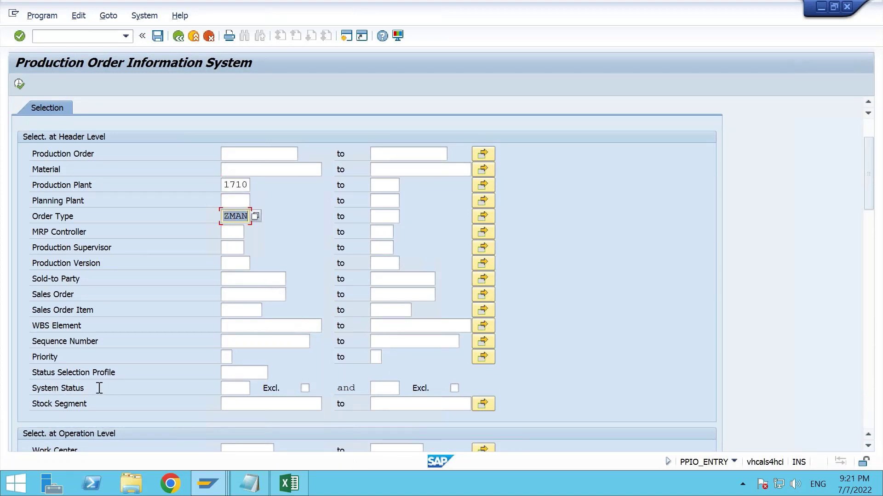
left_click(233, 389)
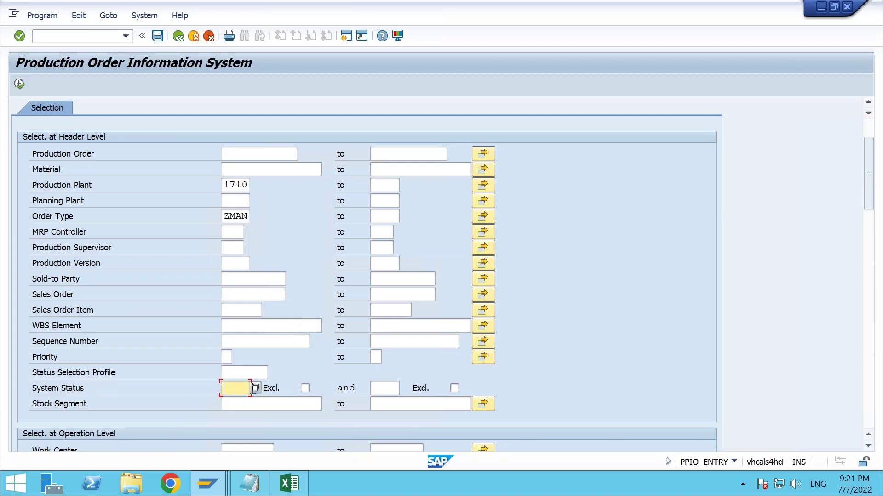
left_click(256, 388)
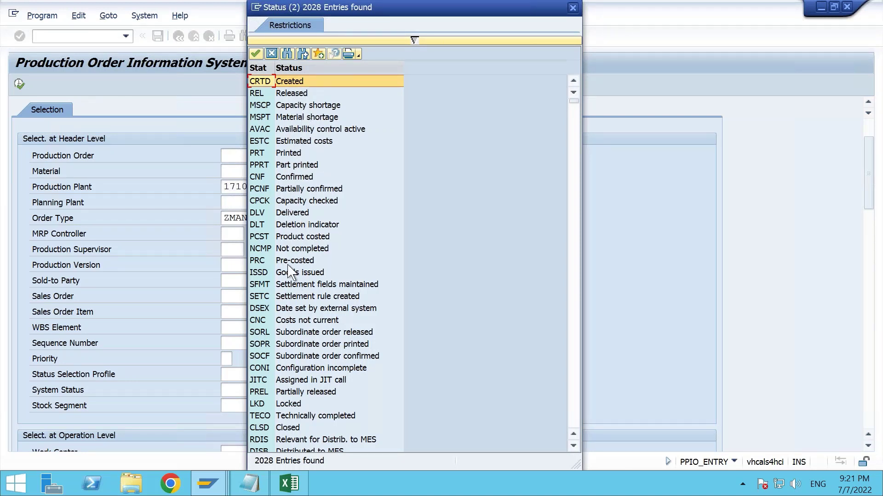
double_click(296, 416)
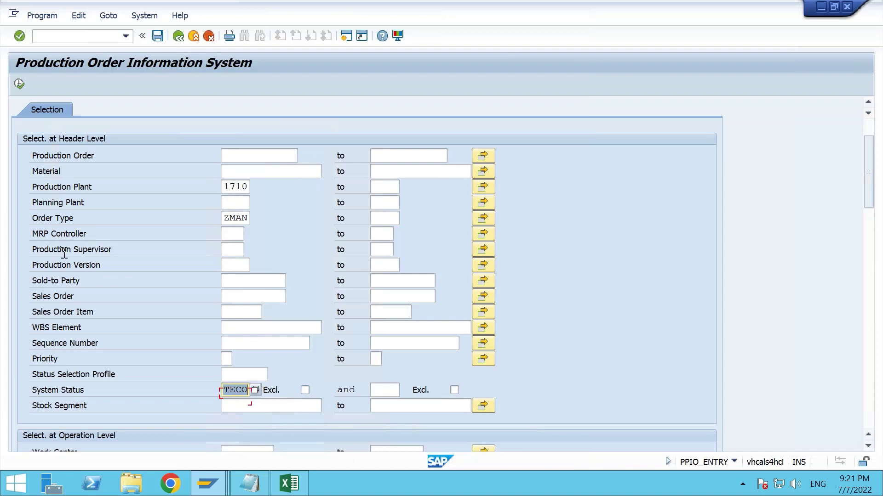
Run the operations list for the technically completed orders, and return to the selection screen.
scroll(64, 253, "up", 3)
scroll(67, 195, "up", 2)
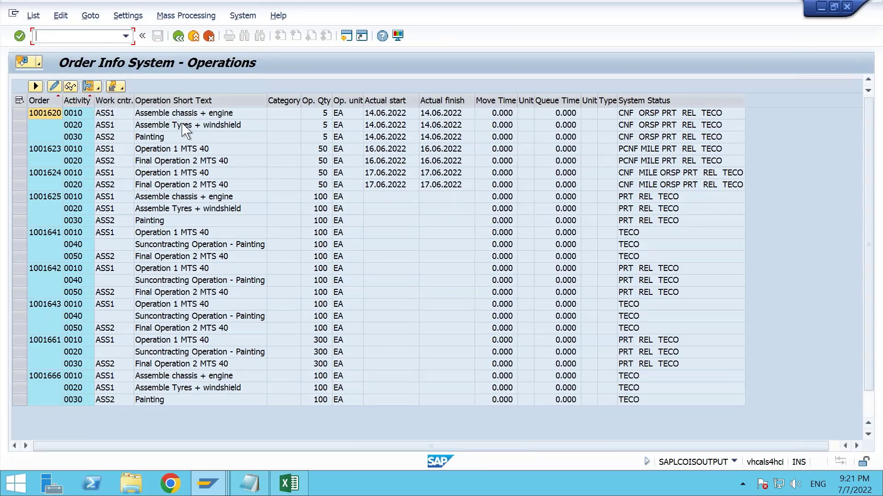
left_click(179, 36)
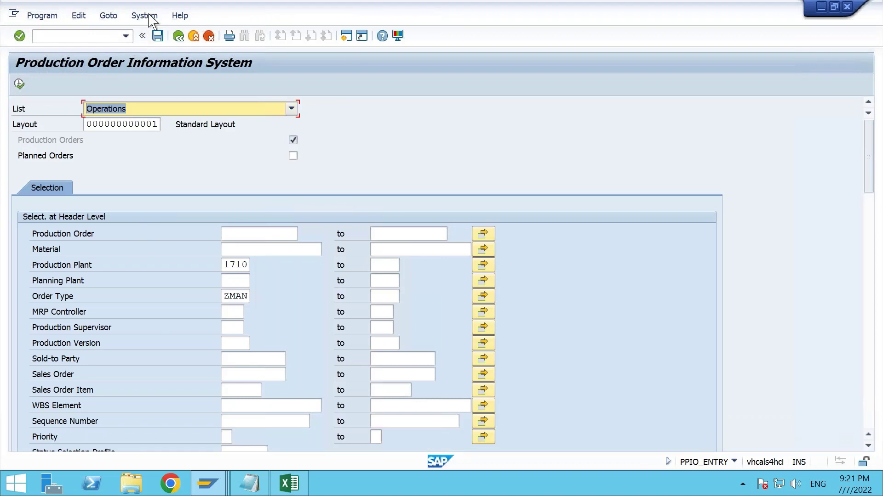
Save the selection criteria as variant Test_PP with the description COOIS_REPORT.
left_click(107, 16)
mouse_move(244, 32)
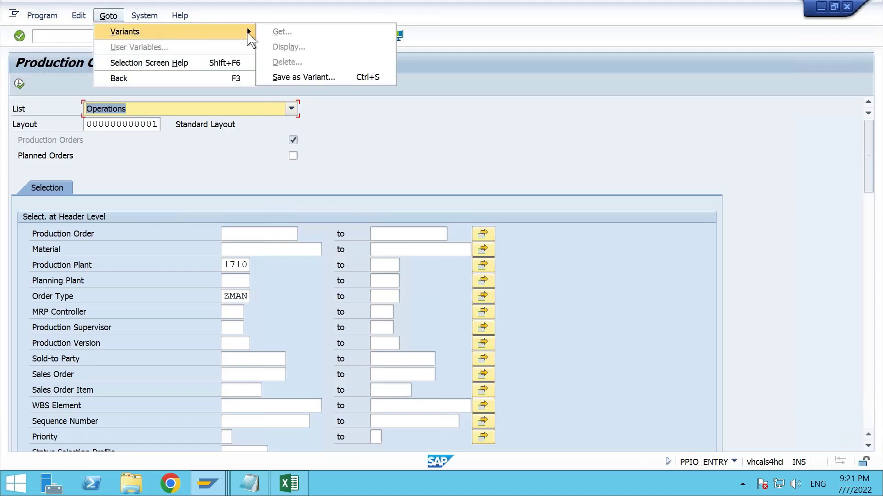
left_click(299, 78)
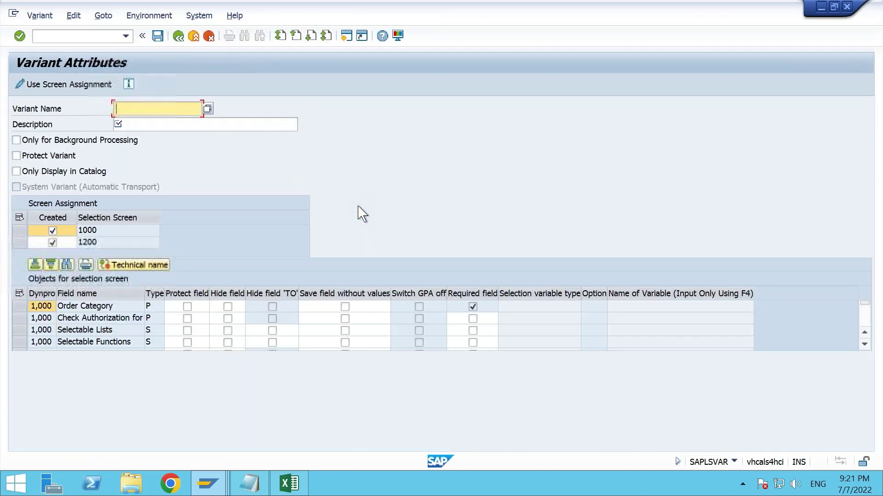
left_click(162, 124)
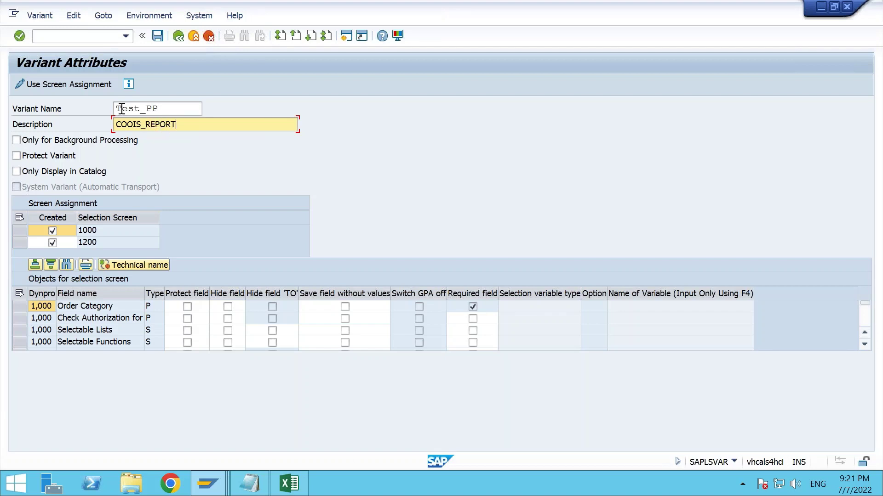
left_click(157, 36)
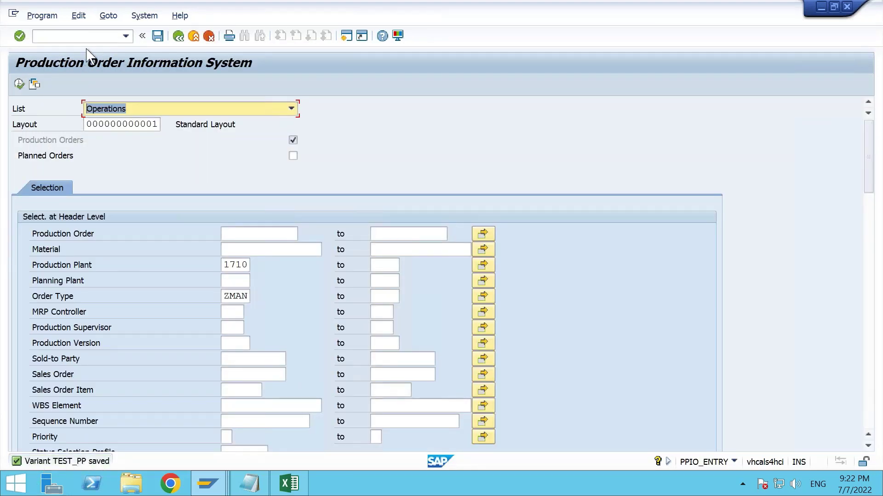
Open the background job definition in a new session, name the job COOIS, and start creating its first step.
left_click(86, 34)
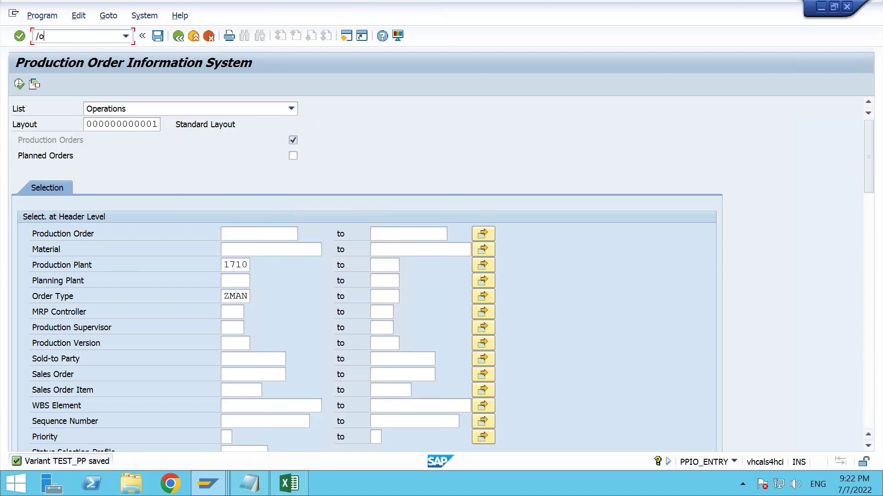
key("Return")
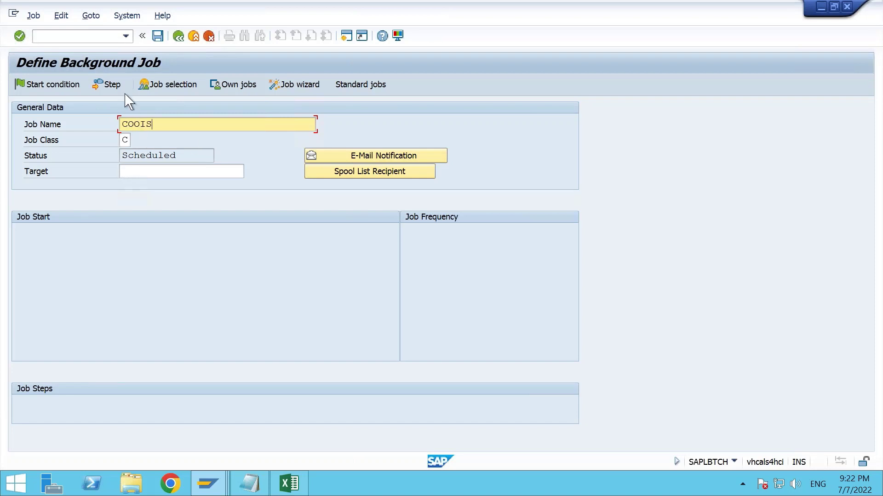
left_click(109, 85)
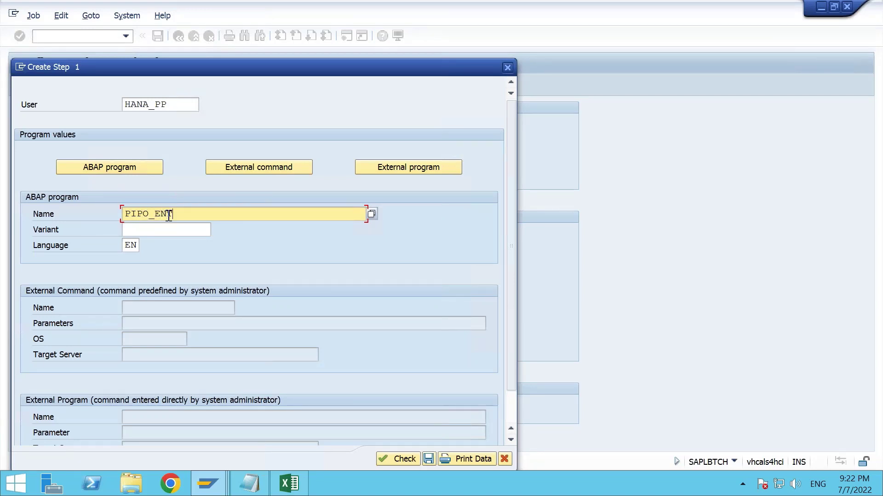
Try to find the step's ABAP program by searching for PIPO with wildcards, and pick CPIPOSTA.
left_click(371, 214)
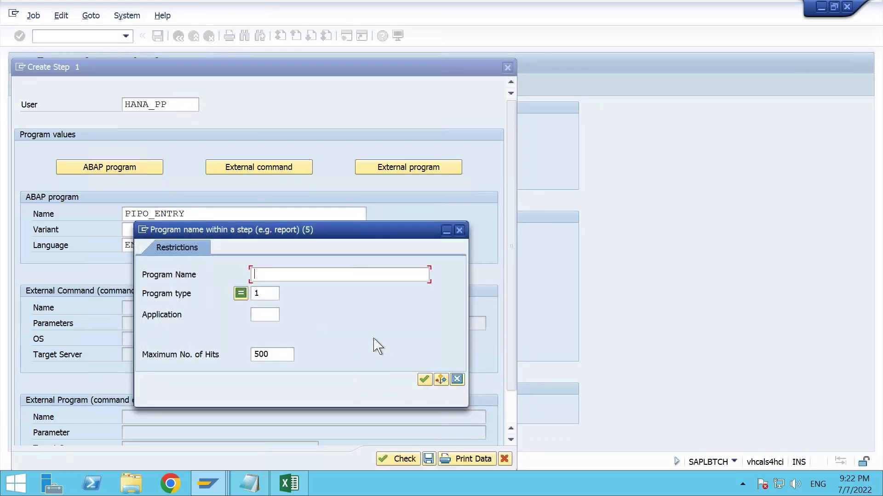
type("PIPO*")
key("Return")
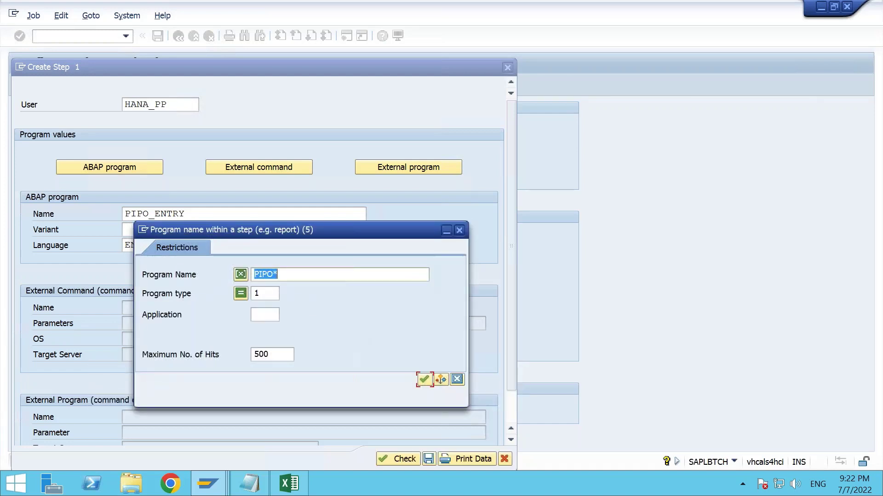
left_click(256, 274)
type("*")
left_click(424, 380)
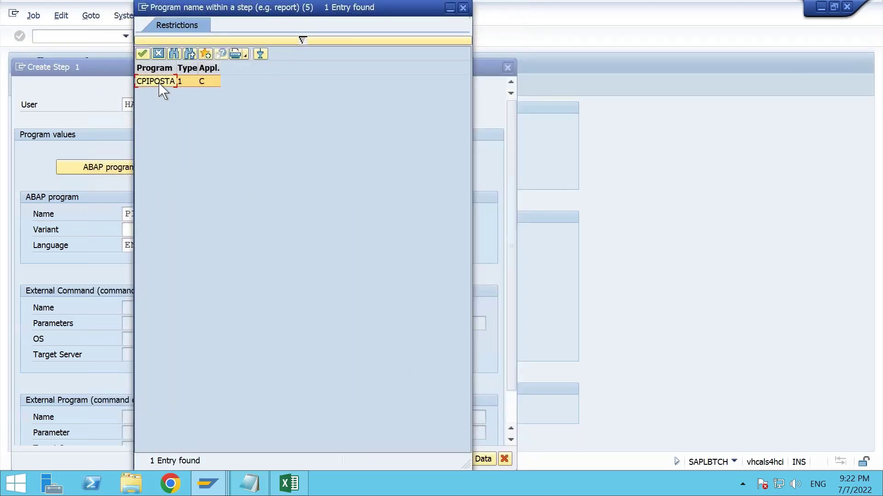
double_click(160, 85)
left_click(232, 216)
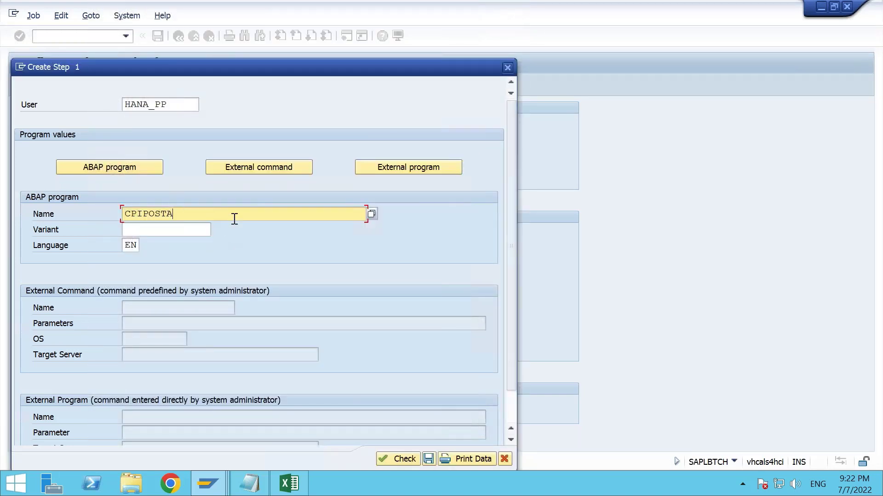
Check the report's program name in the Production Order Information System session, and return to the job step.
left_click(229, 480)
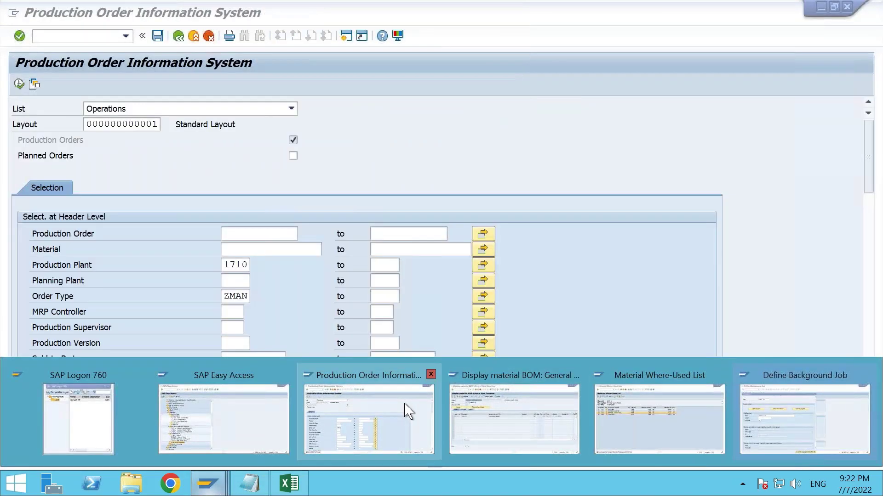
left_click(410, 410)
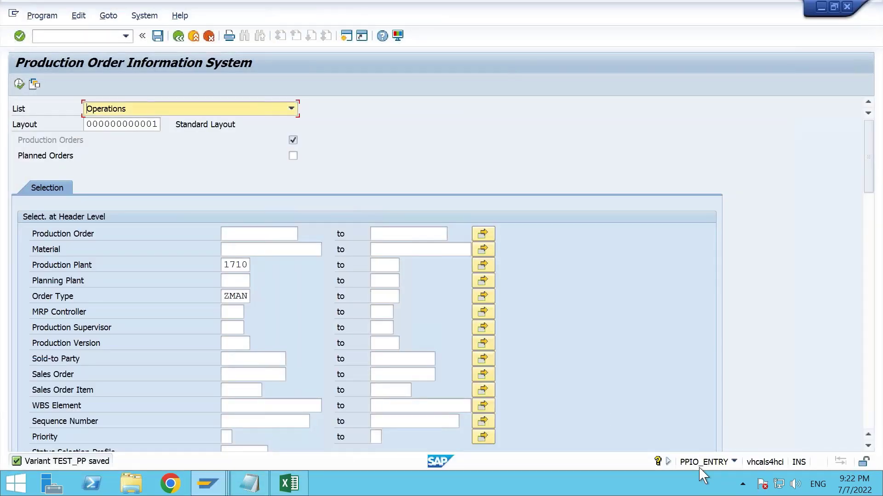
key("alt+Tab")
Replace the step's ABAP program name with PPIO_ENTRY by searching for PPIO*.
left_click_drag(197, 215, 63, 215)
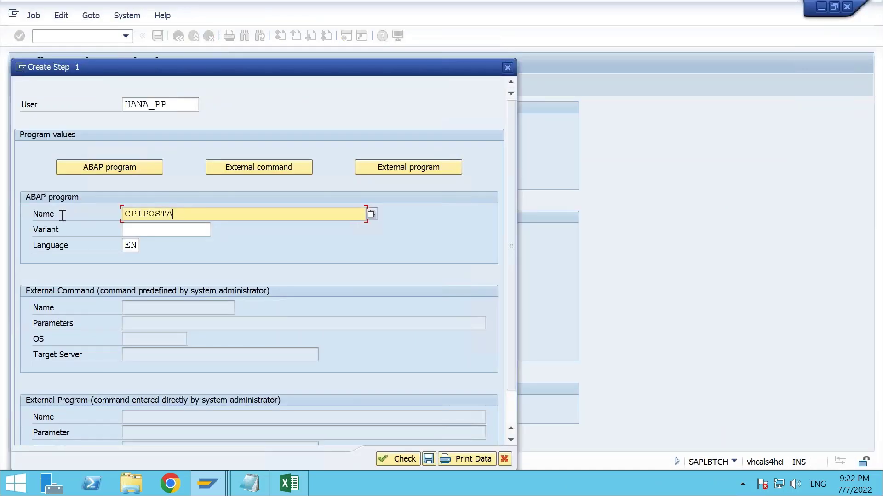
key("BackSpace")
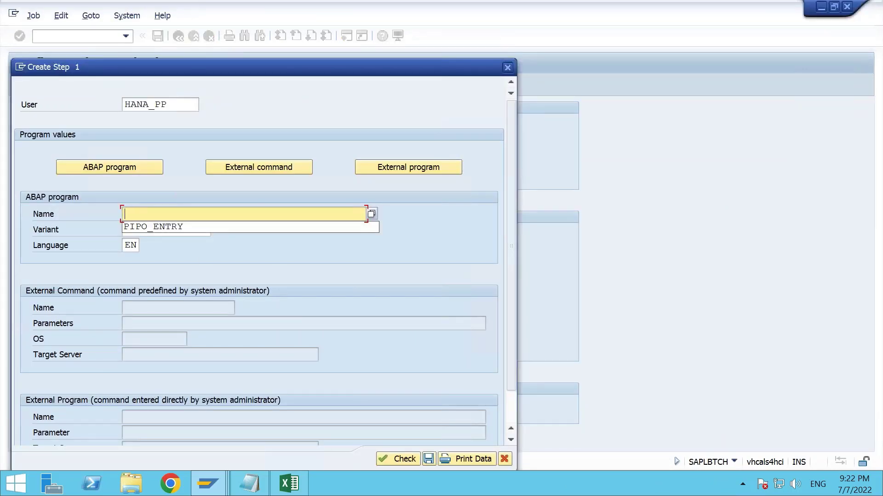
left_click(288, 209)
type("PPIO*")
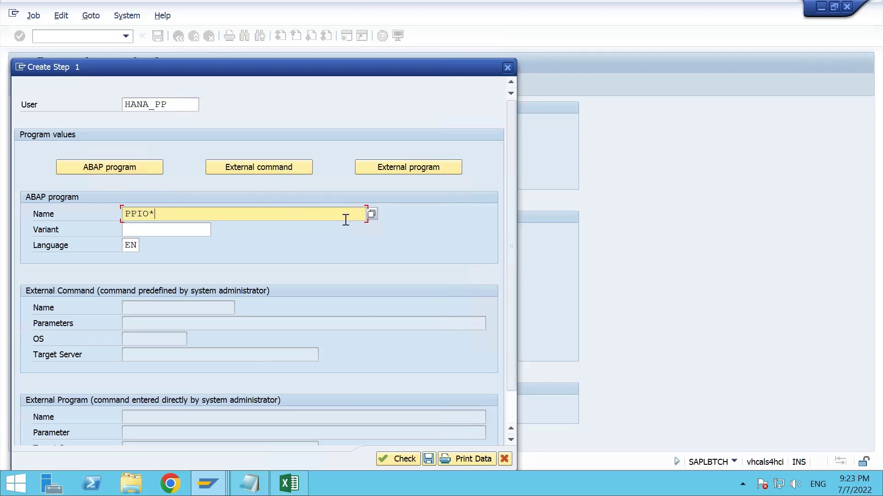
left_click(371, 214)
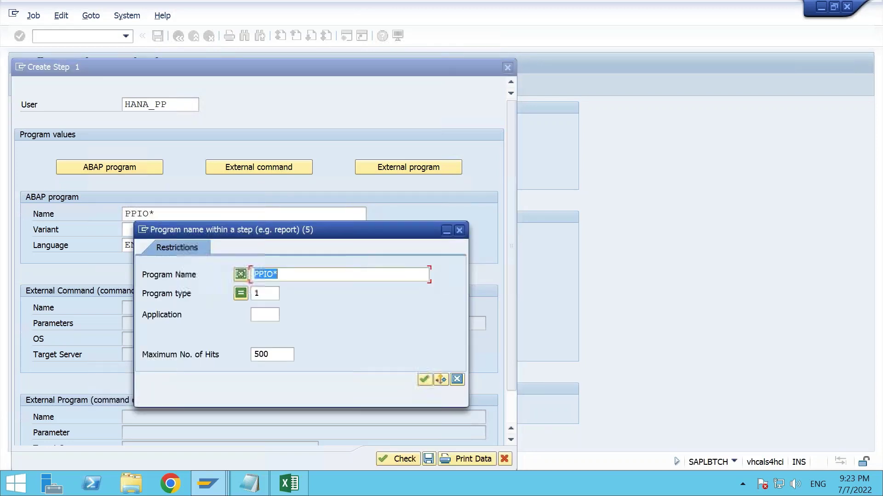
left_click(424, 379)
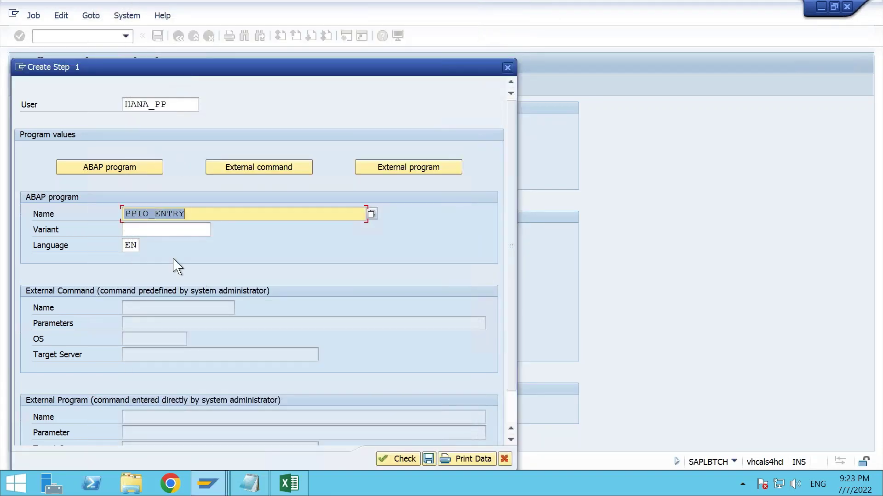
Assign variant TEST_PP to the step's ABAP program, then check and save the job step.
left_click(168, 230)
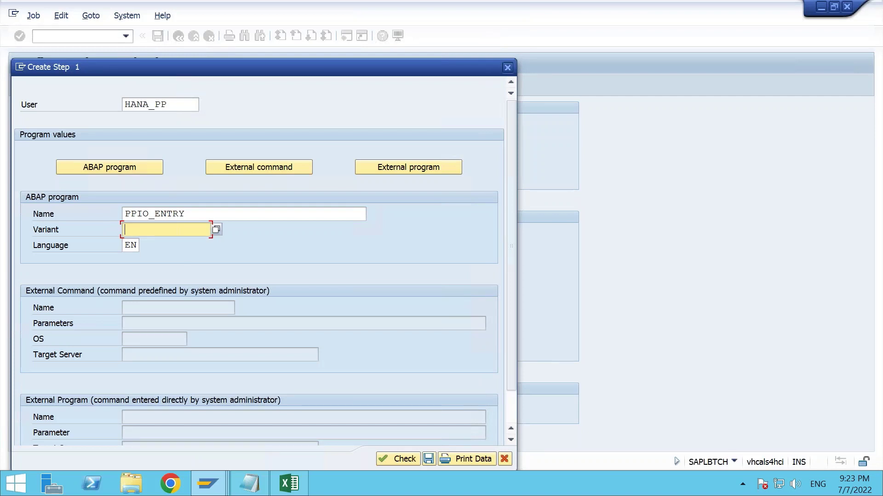
left_click(217, 230)
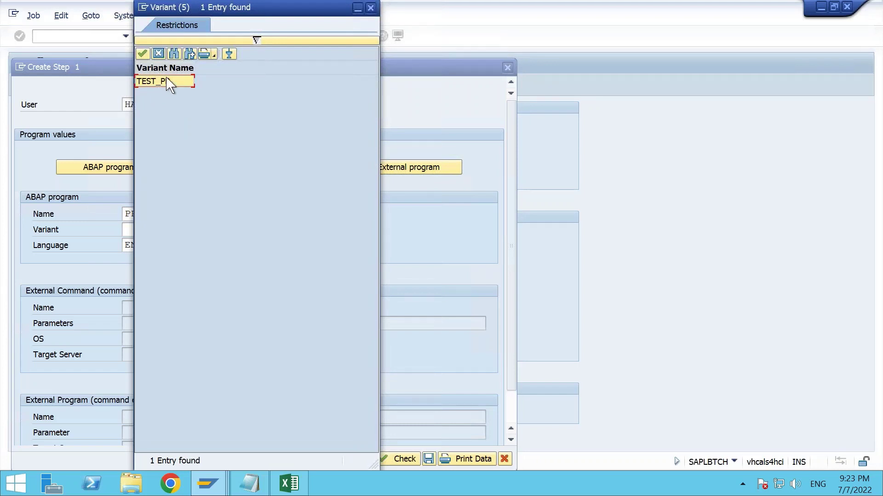
double_click(166, 83)
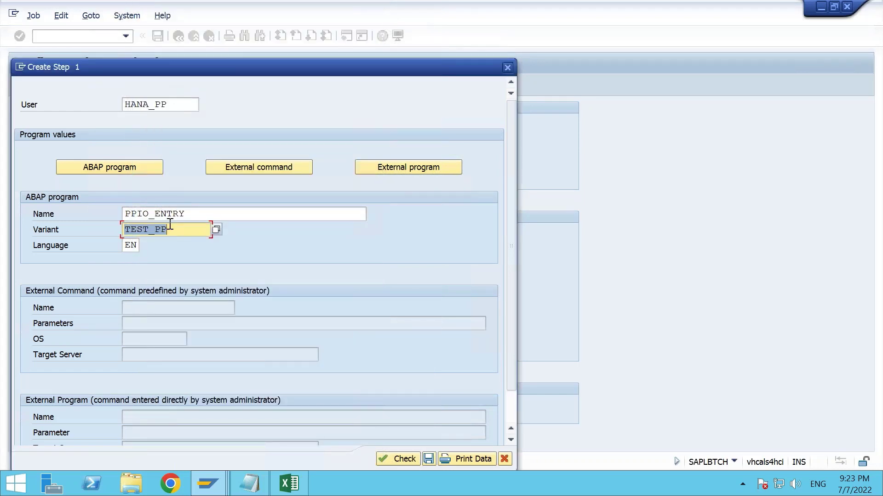
left_click(389, 457)
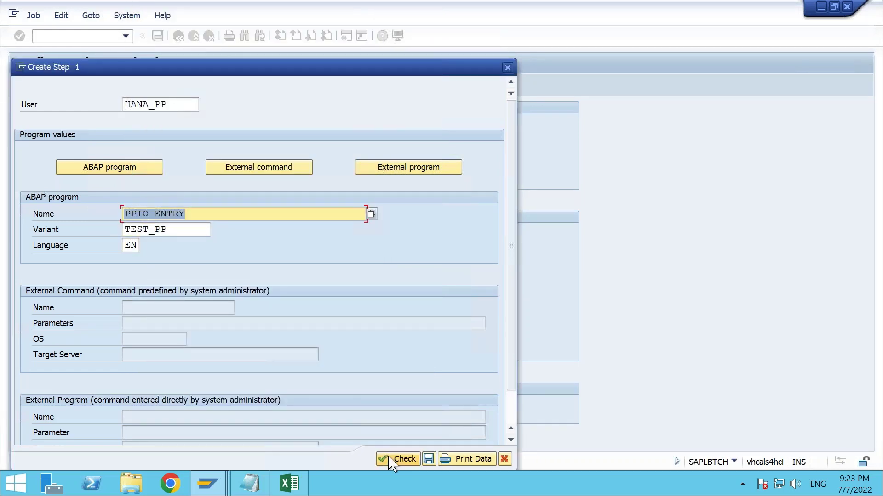
left_click(428, 459)
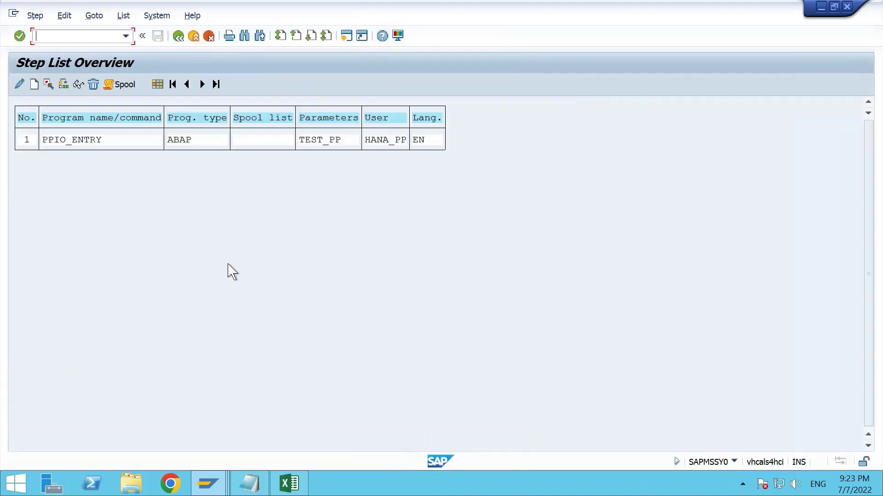
Set the background job's start condition to Immediate Start, then check and save it.
left_click(175, 39)
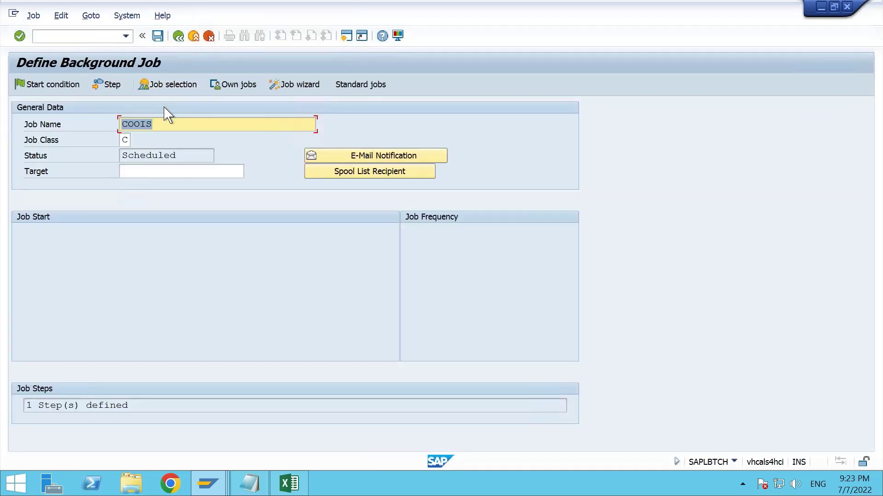
left_click(59, 88)
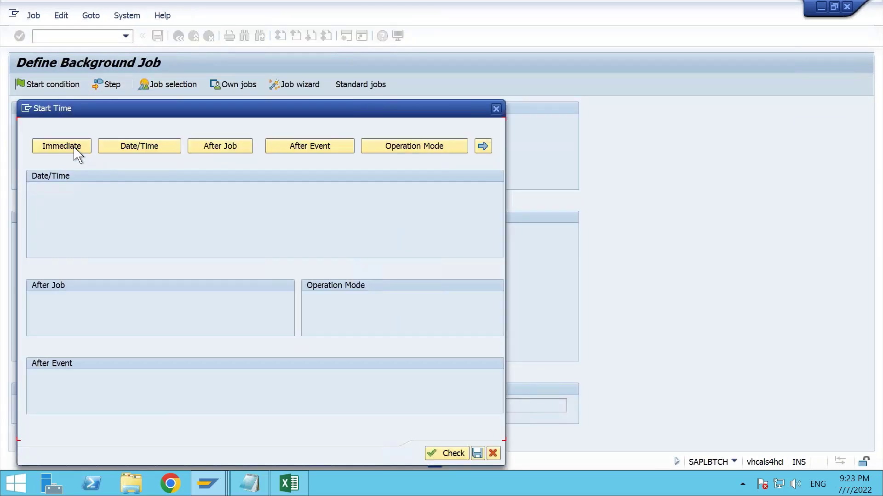
left_click(138, 151)
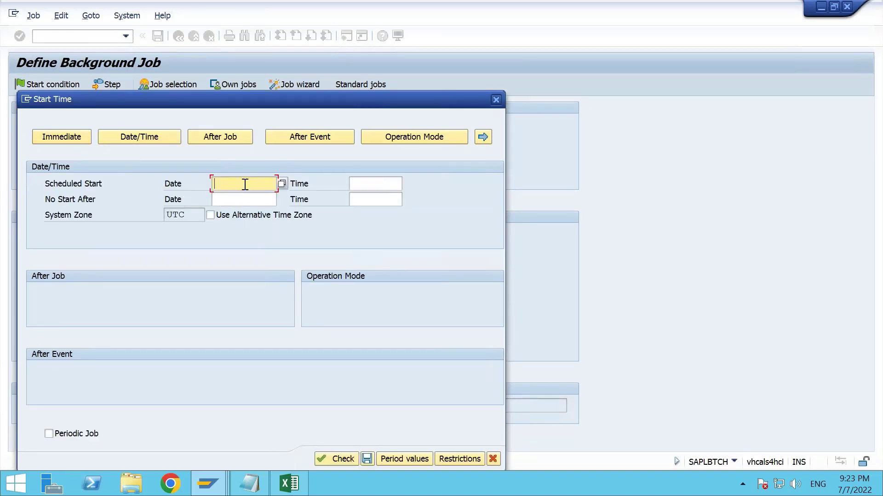
left_click(58, 140)
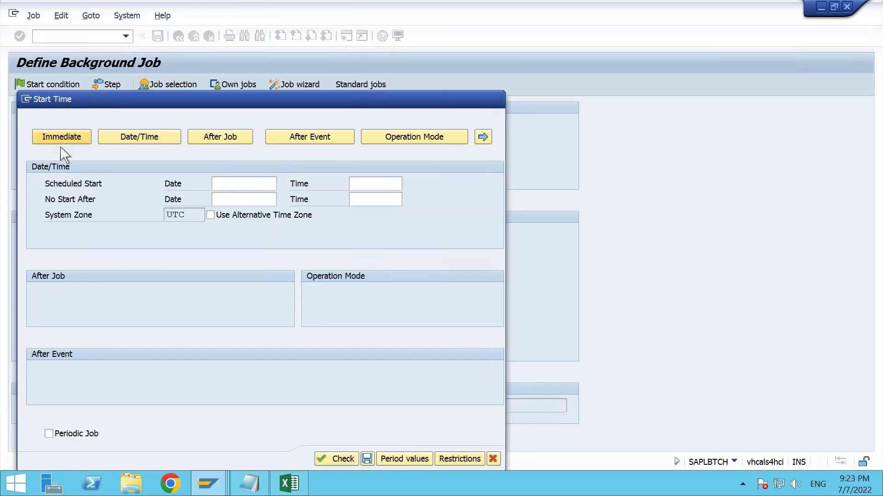
left_click(351, 460)
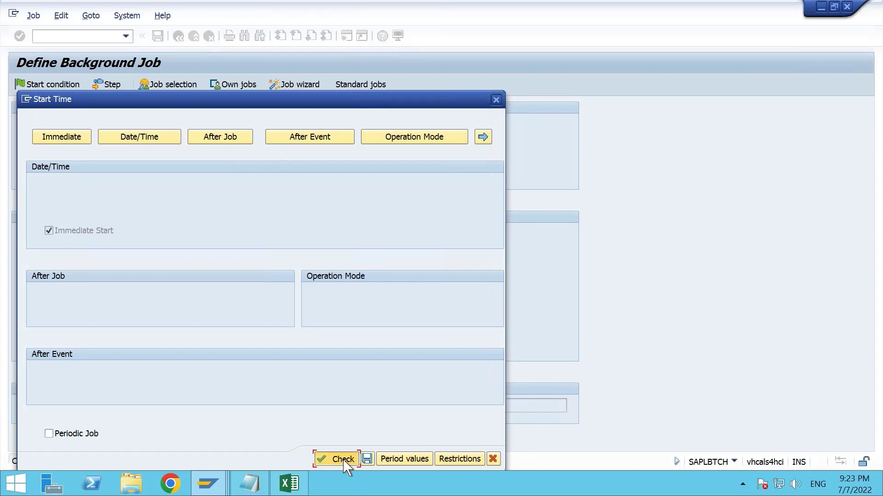
left_click(367, 459)
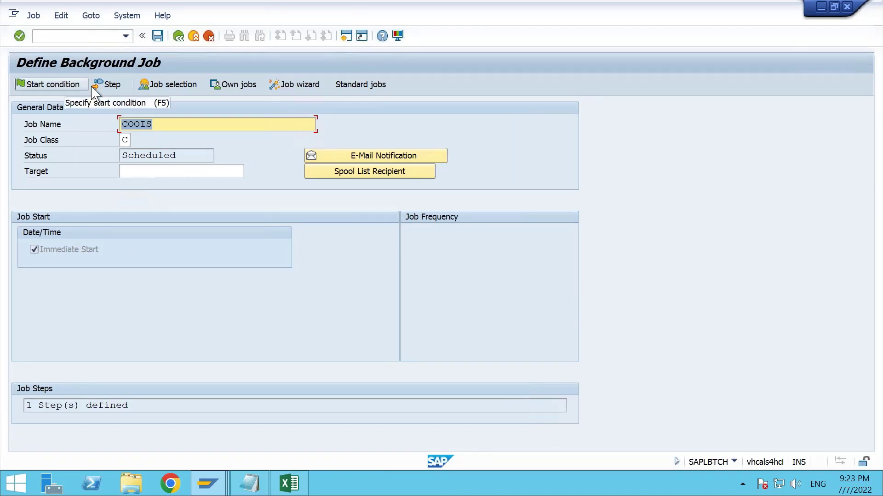
Review the COOIS job's step list and start condition, and save the background job.
left_click(118, 88)
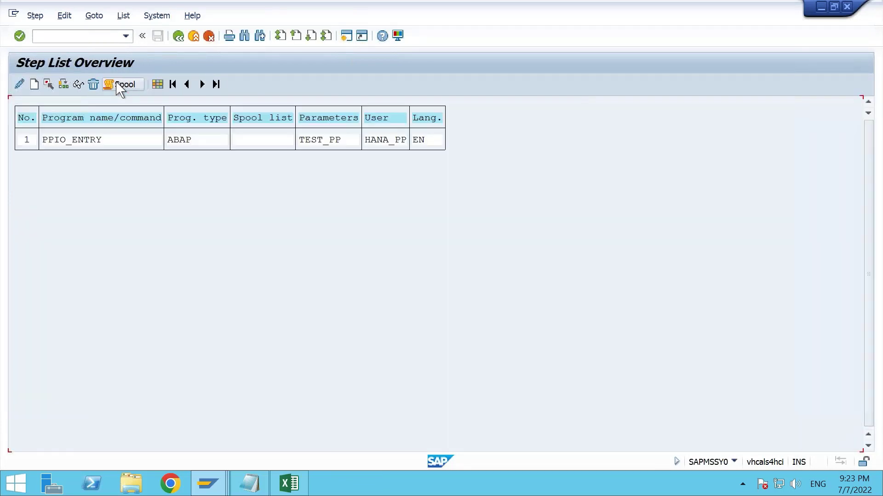
left_click(180, 40)
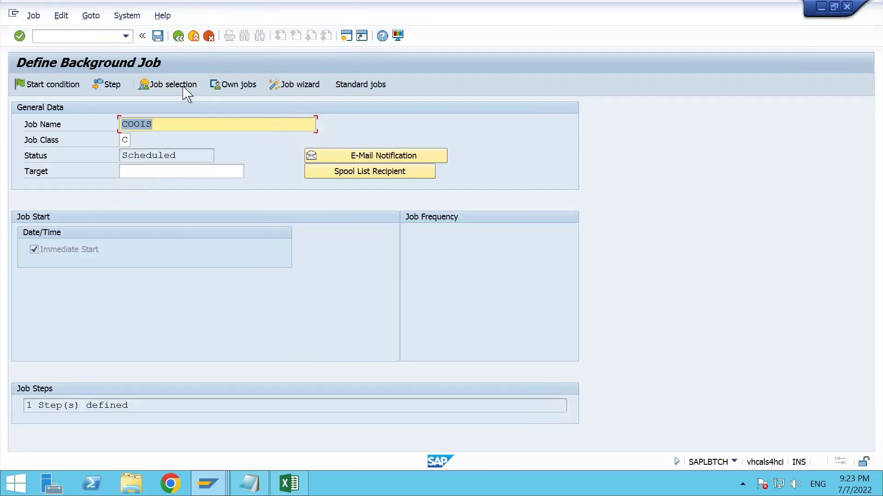
left_click(49, 86)
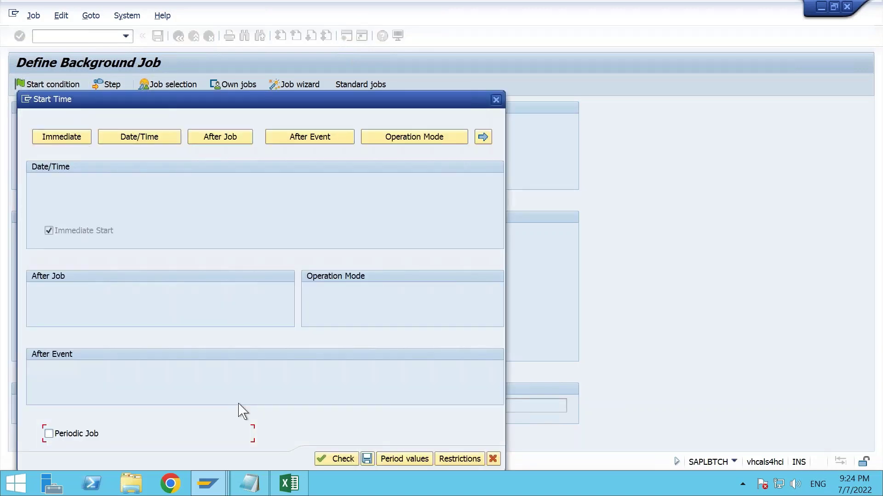
left_click(367, 459)
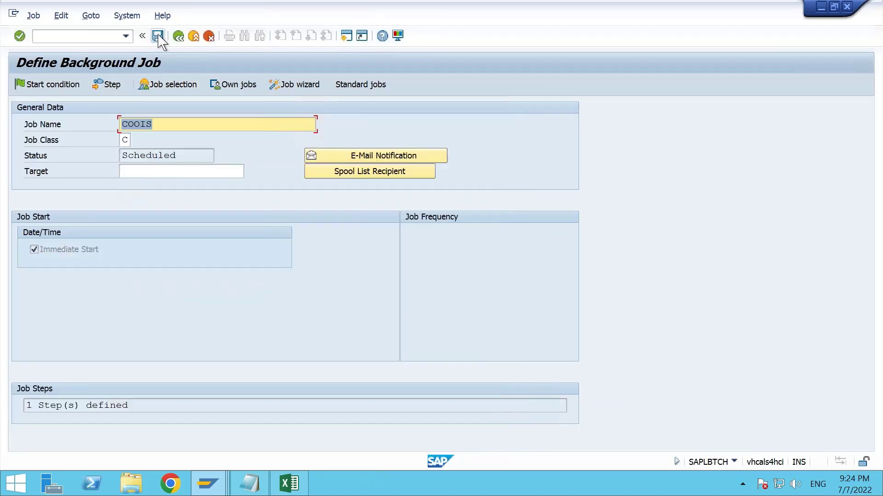
left_click(157, 36)
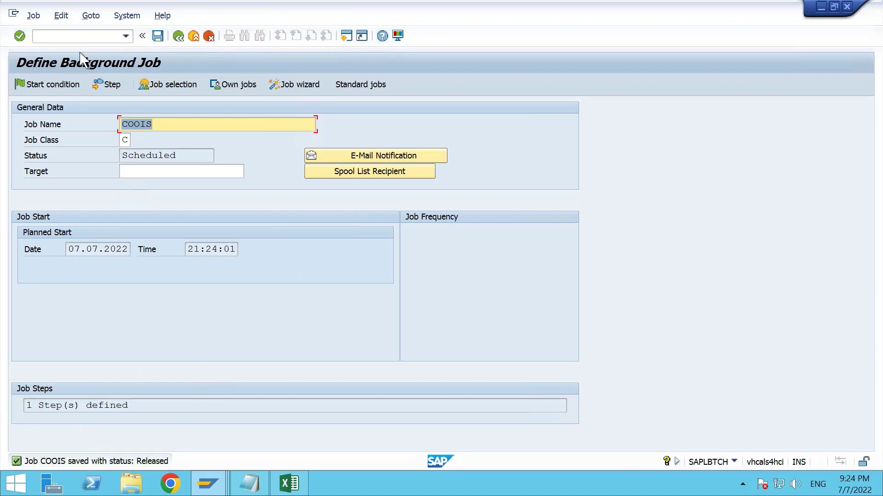
Open transaction SM37 in a new session, run the job selection with its default criteria and browse the job overview.
left_click(78, 35)
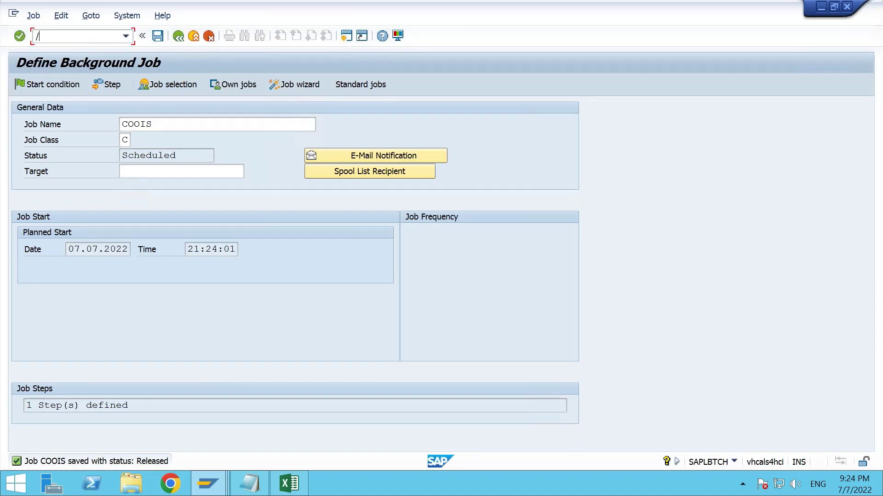
type("/osm37")
key("Return")
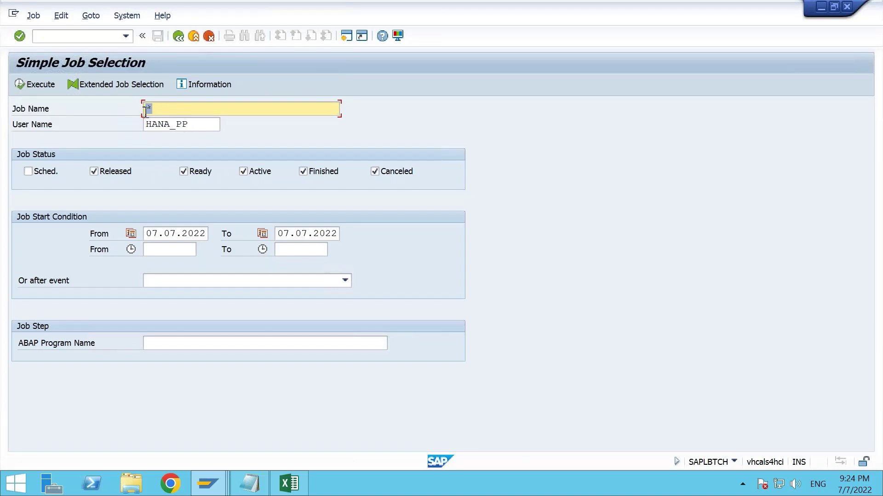
left_click(41, 85)
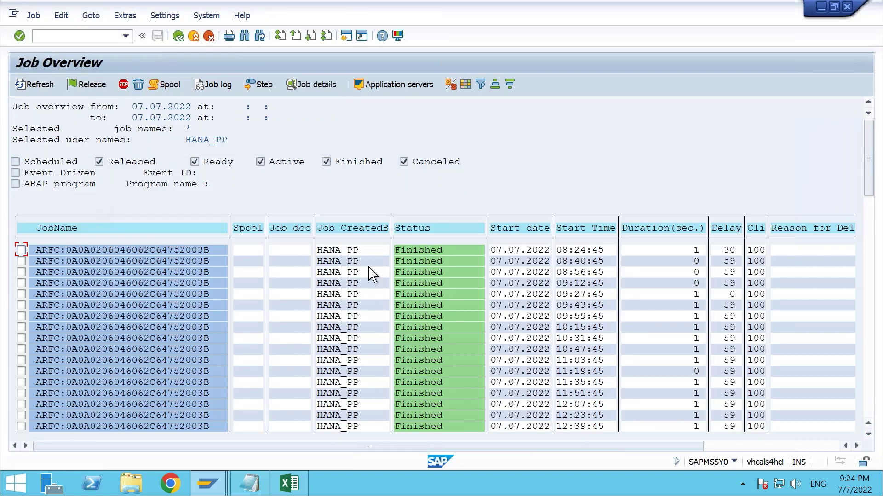
scroll(372, 262, "down", 1)
scroll(373, 262, "down", 11)
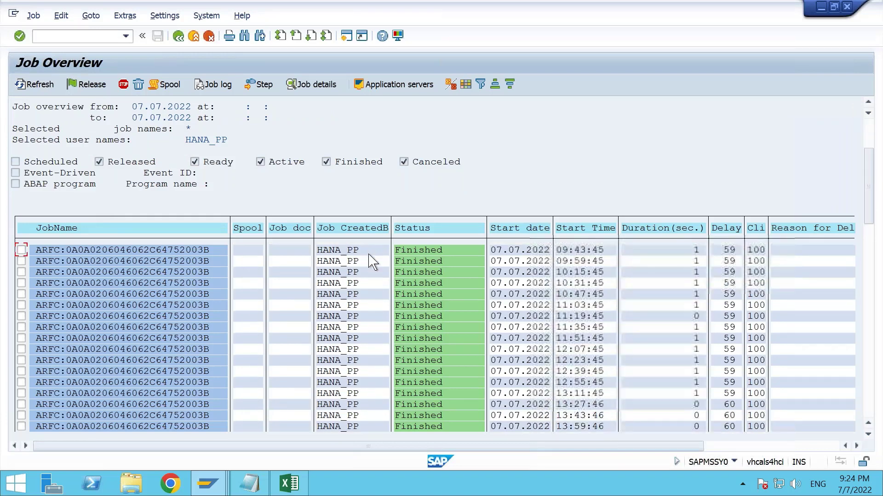
scroll(370, 269, "down", 10)
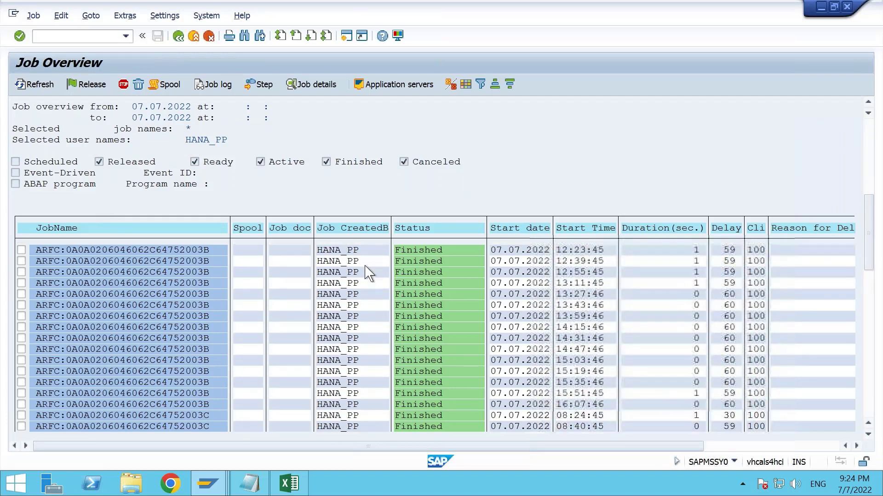
scroll(368, 276, "down", 9)
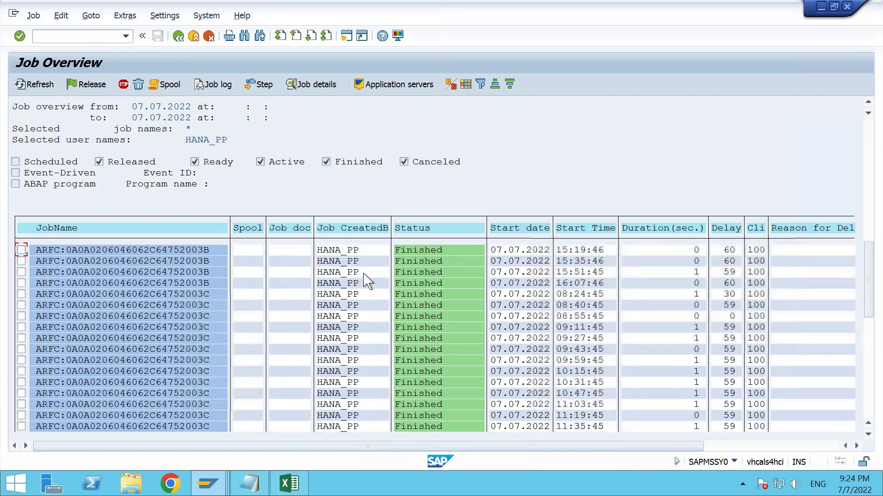
scroll(363, 287, "down", 4)
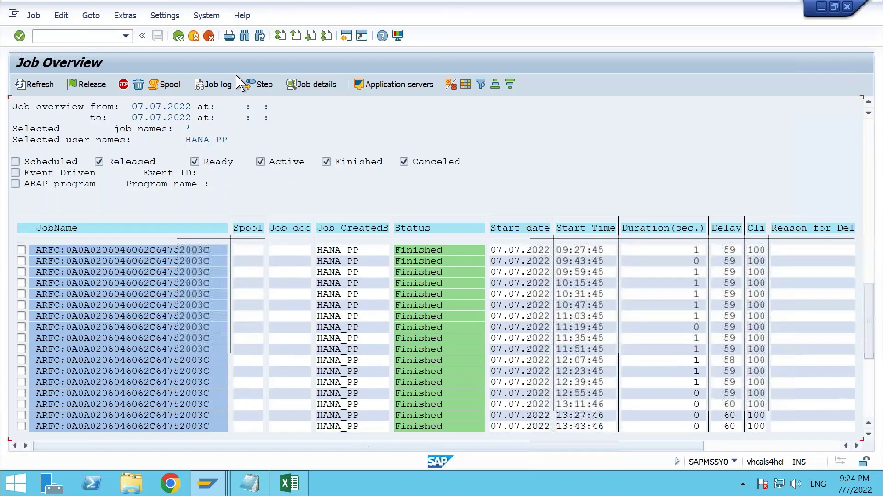
Return to the job selection, include scheduled jobs, and list the jobs whose name matches *COOIS*.
left_click(178, 36)
left_click(42, 173)
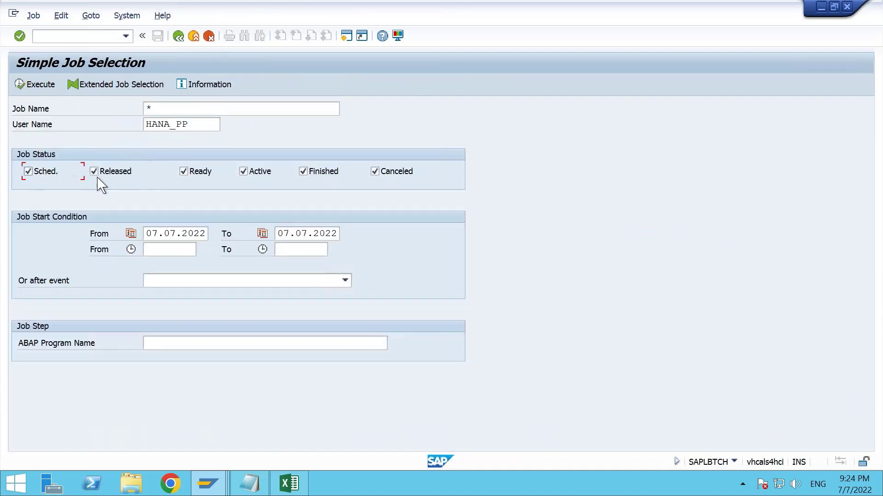
left_click_drag(166, 114, 129, 125)
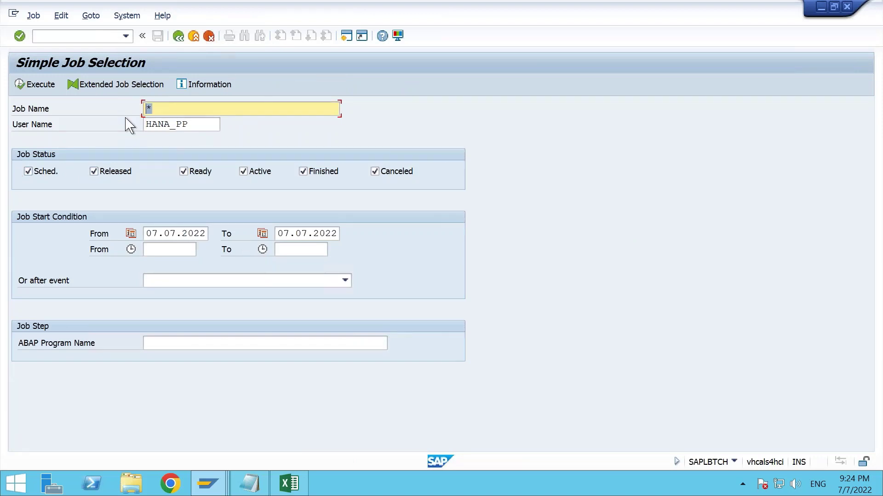
key("Delete")
type("*COOIS*")
left_click(20, 84)
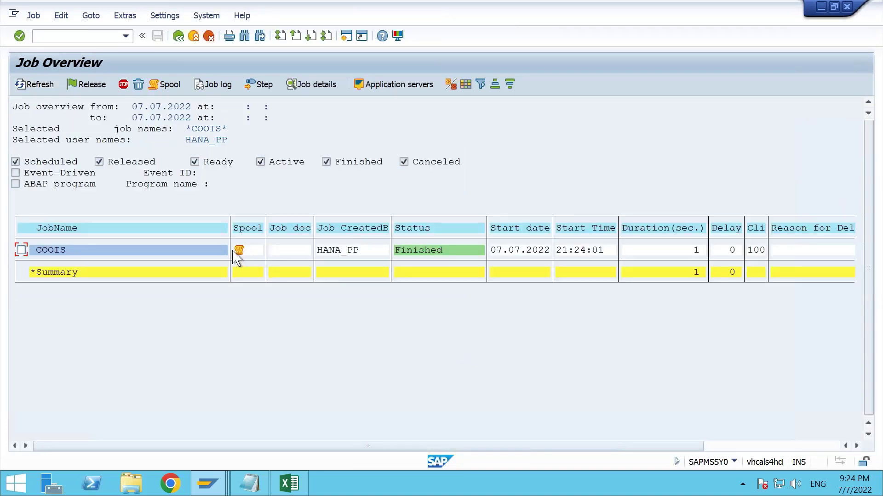
Open the COOIS job's spool output and examine its list of production order operations.
left_click(239, 252)
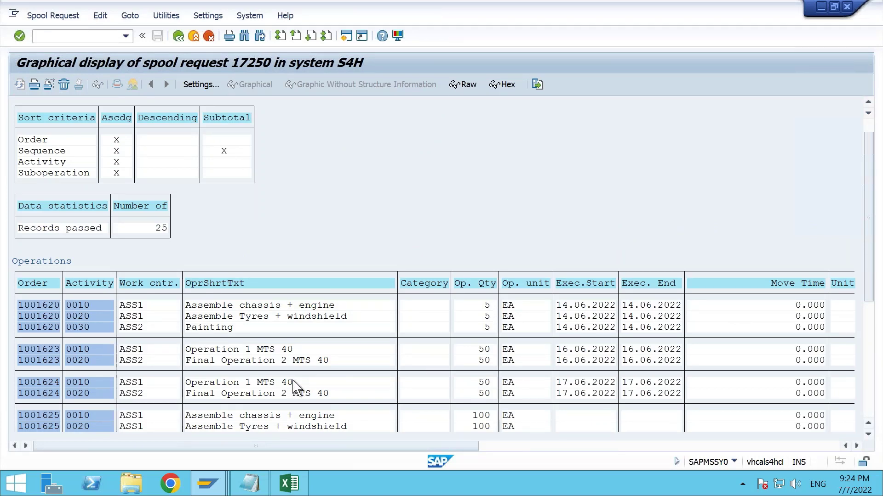
scroll(294, 388, "down", 3)
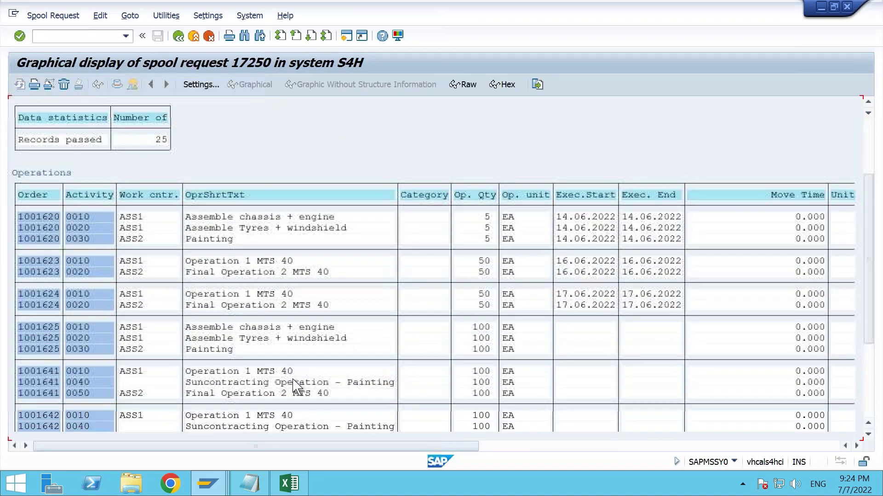
scroll(294, 388, "down", 3)
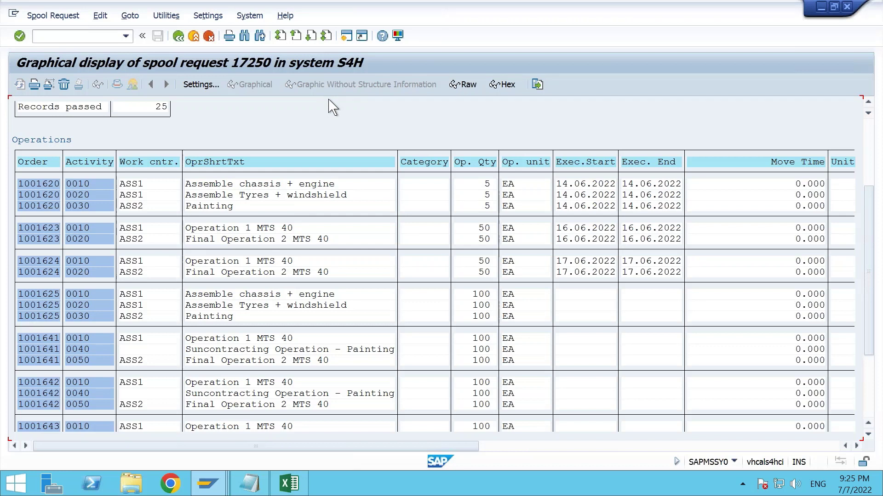
scroll(184, 174, "up", 1)
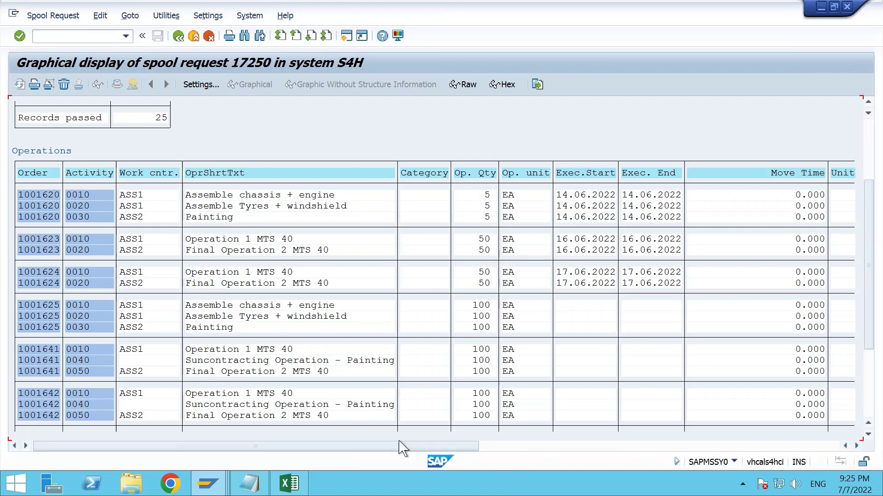
Return to the Define Background Job session and enable the Copy attribute for the spool list recipient, leaving the recipient blank.
left_click(208, 484)
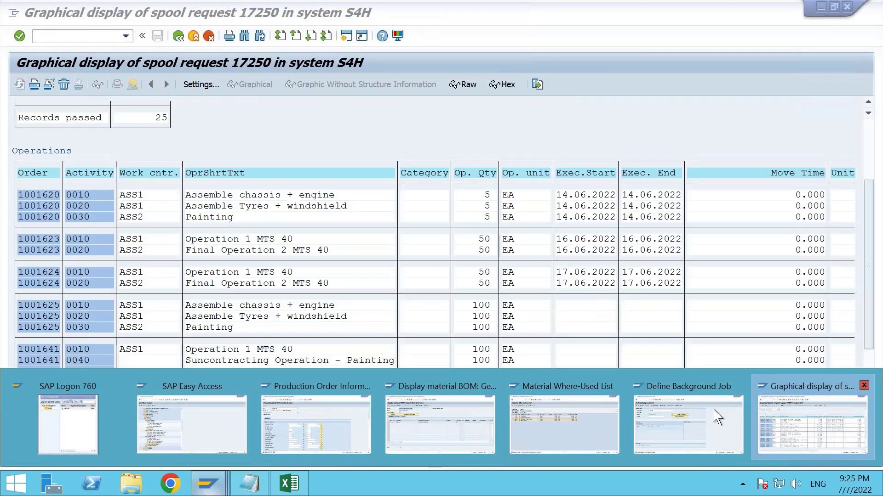
left_click(688, 424)
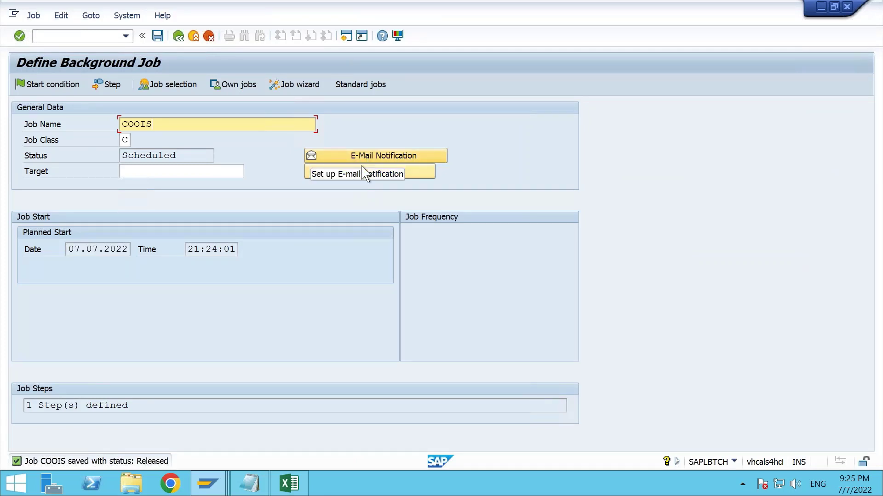
left_click(365, 185)
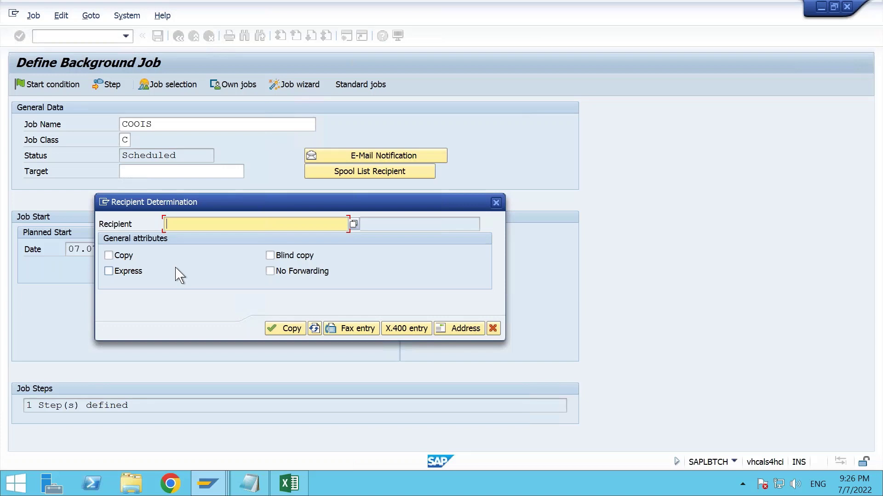
left_click(128, 258)
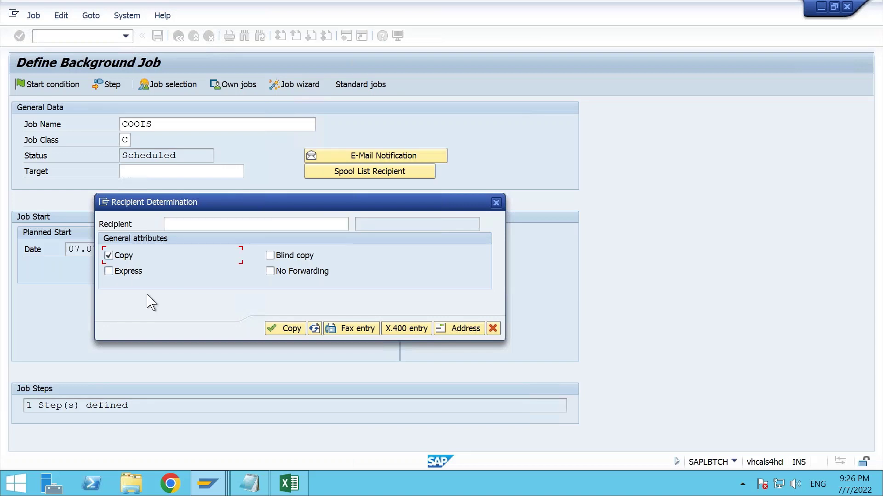
left_click(291, 329)
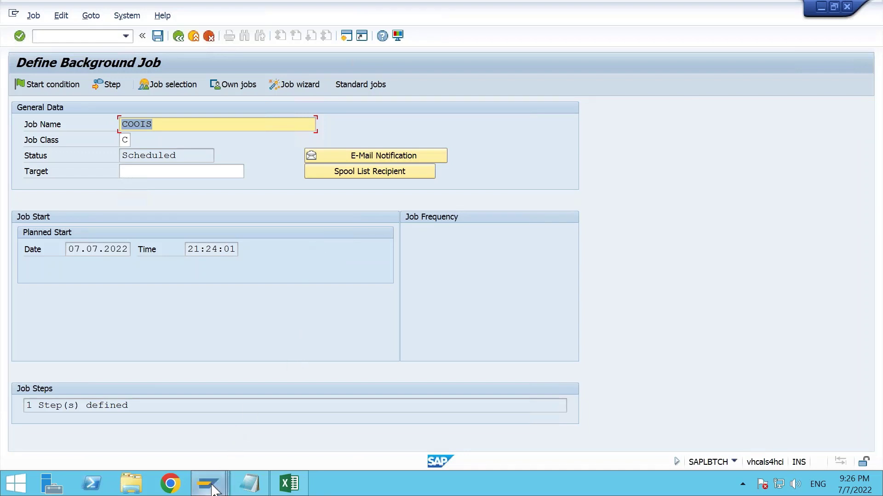
Switch back to the spool request display and review the sort criteria, data statistics and operations list.
mouse_move(214, 490)
left_click(782, 423)
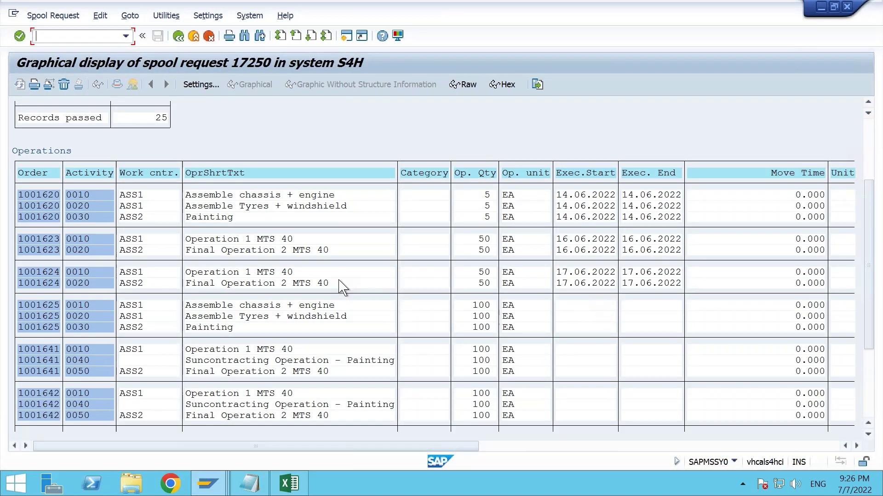
left_click(375, 378)
scroll(375, 381, "up", 4)
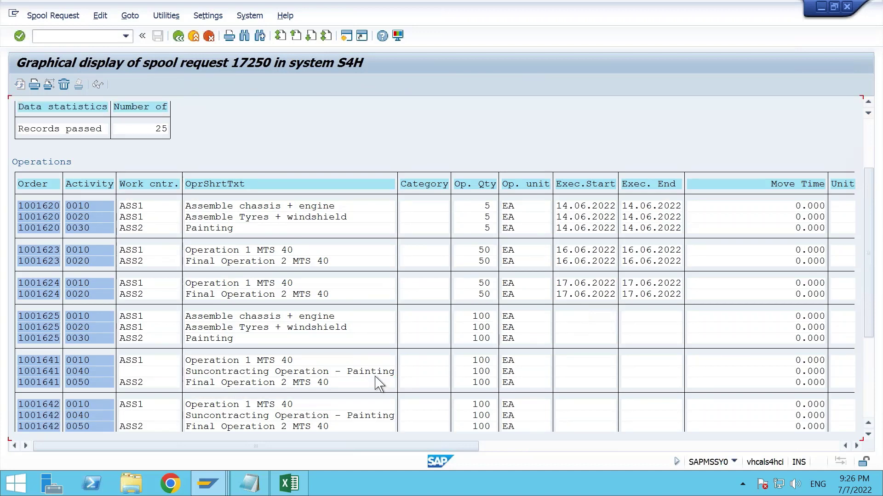
scroll(379, 387, "up", 2)
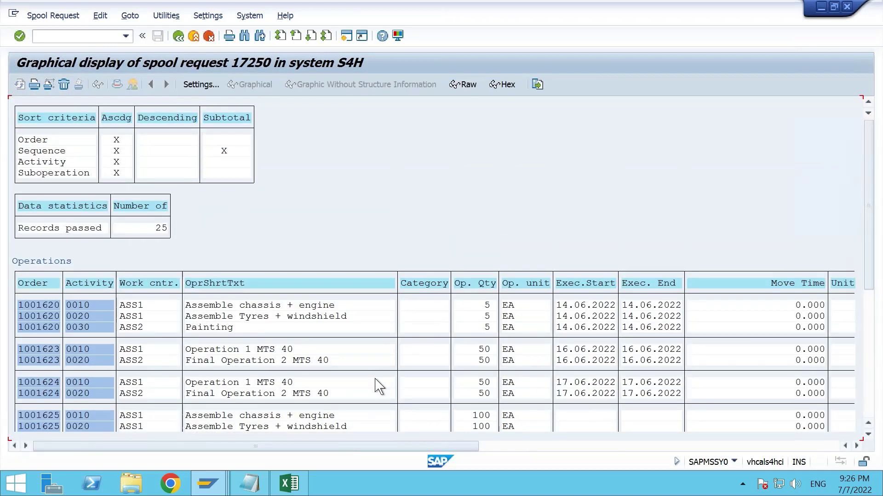
scroll(378, 388, "down", 3)
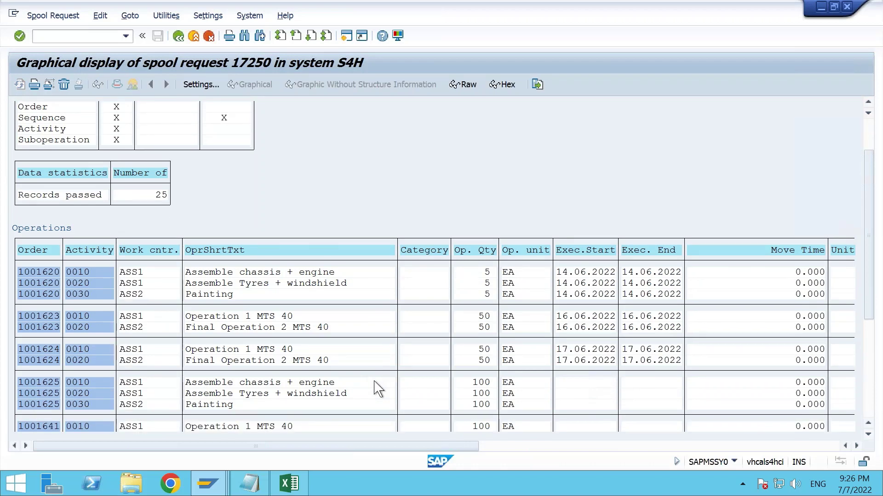
scroll(378, 388, "down", 3)
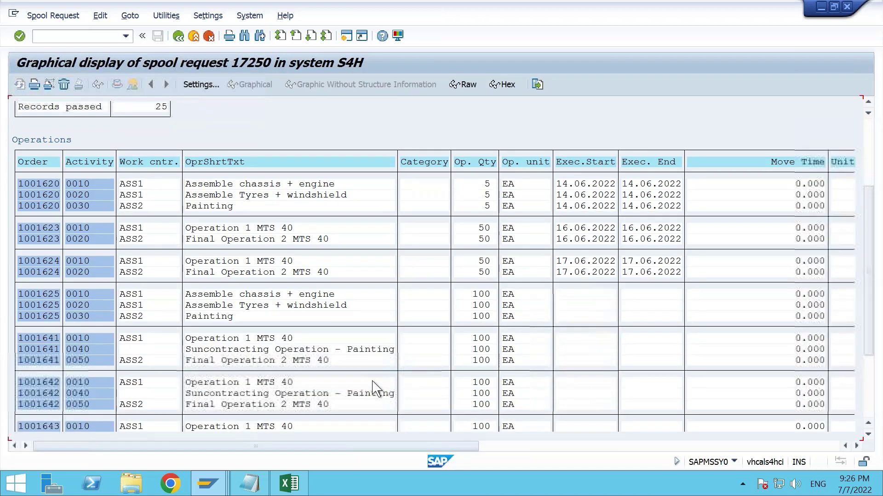
Switch from the spool list to the Production Order Information System session and display its program and transaction details.
scroll(381, 349, "down", 1)
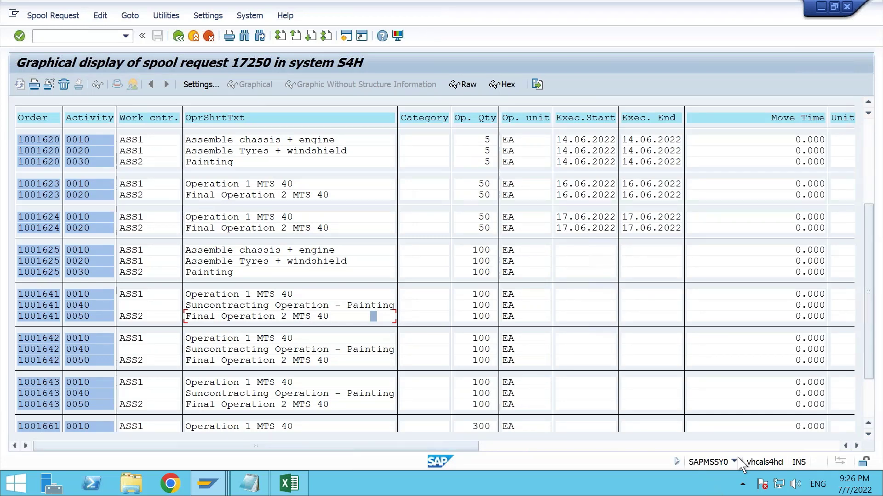
left_click(214, 484)
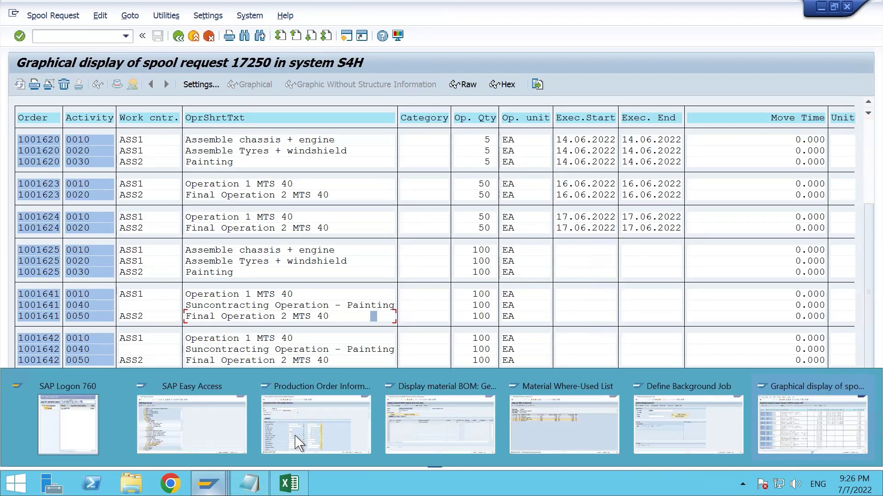
left_click(340, 436)
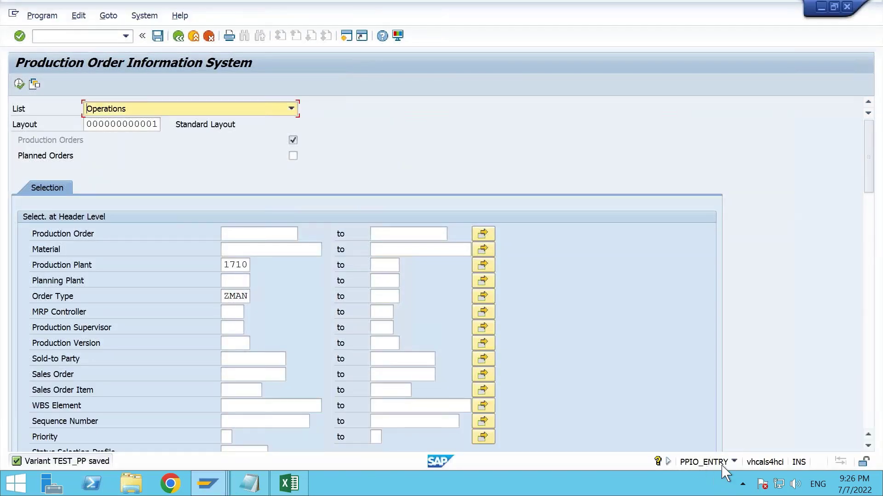
left_click(735, 463)
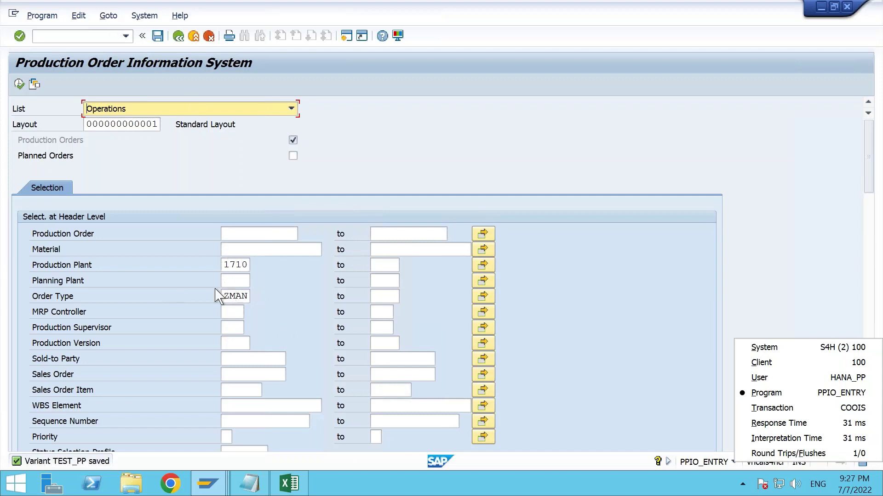
Return to the spool request display and check the formats offered for saving the list to a file, without exporting it.
left_click(208, 483)
left_click(814, 416)
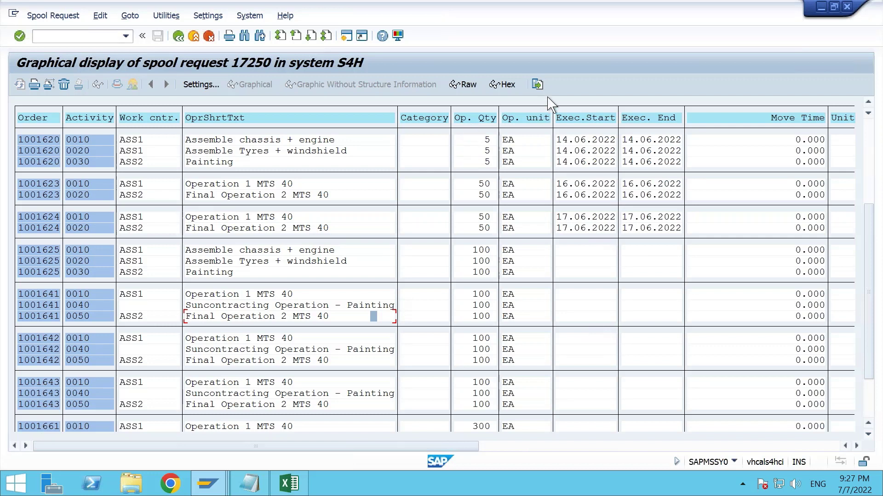
left_click(536, 85)
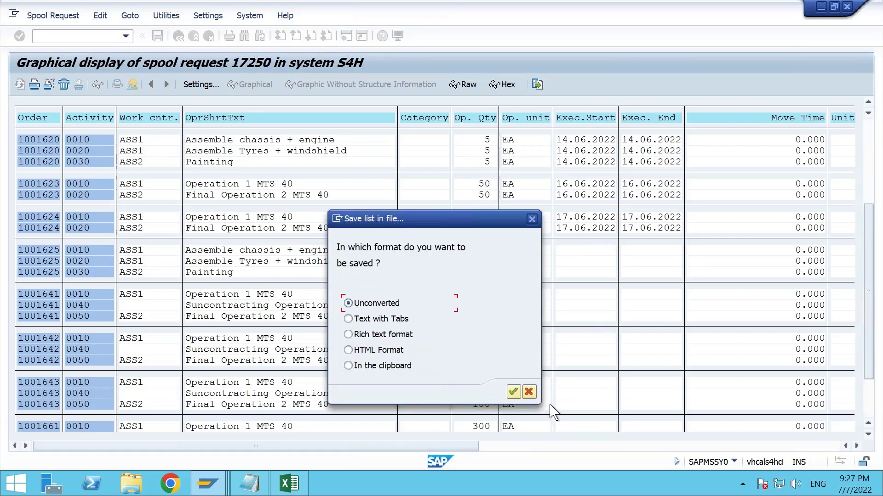
left_click(529, 392)
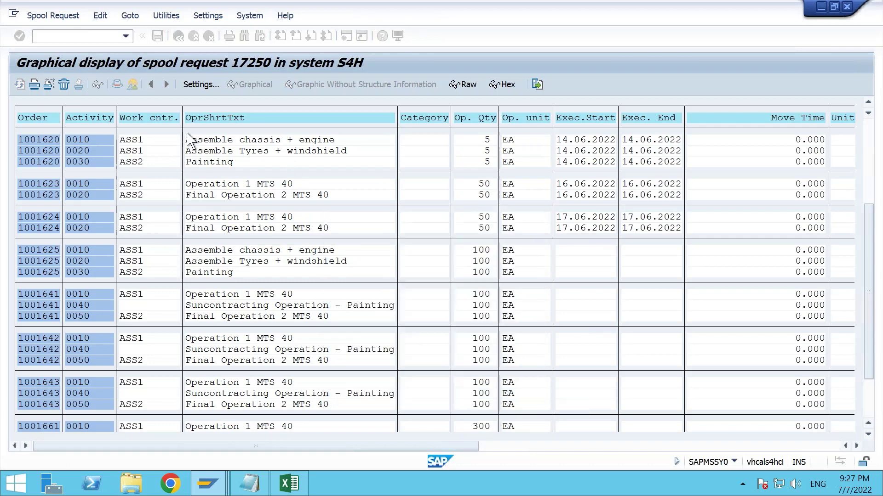
left_click(52, 19)
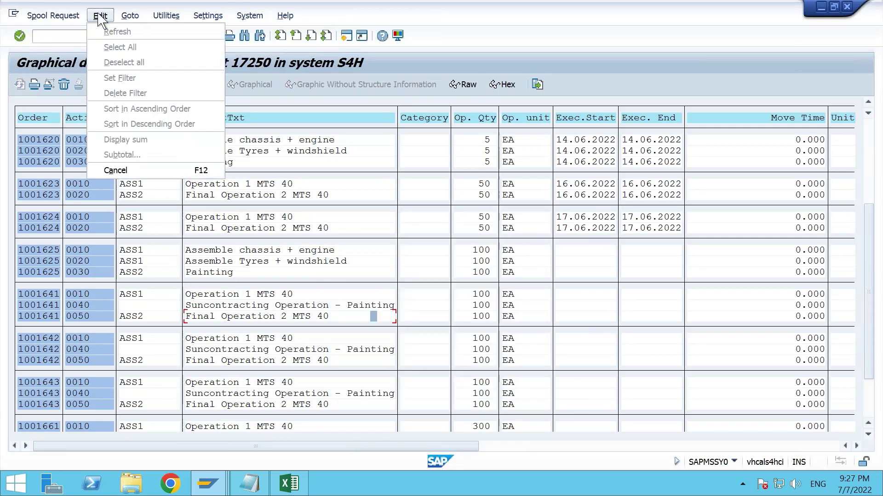
left_click(129, 16)
mouse_move(152, 33)
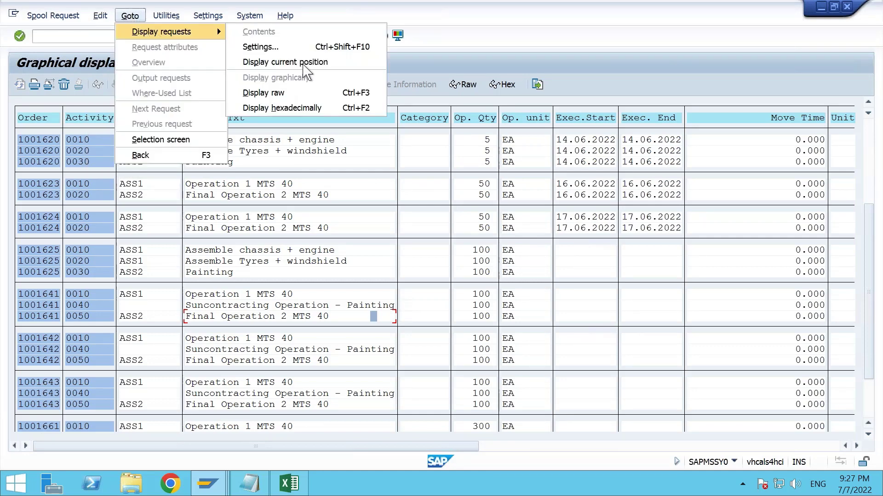
left_click(437, 65)
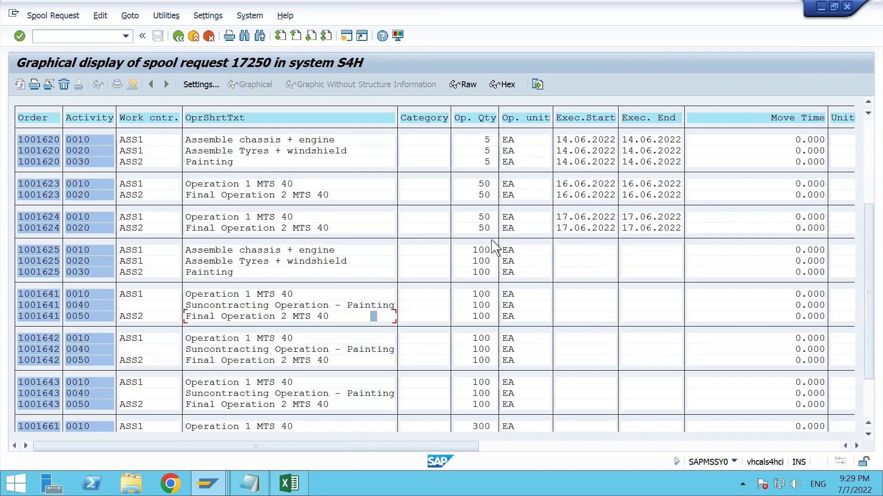
Leave the spool request display and the job overview, going back to the SAP Easy Access screen.
left_click(179, 36)
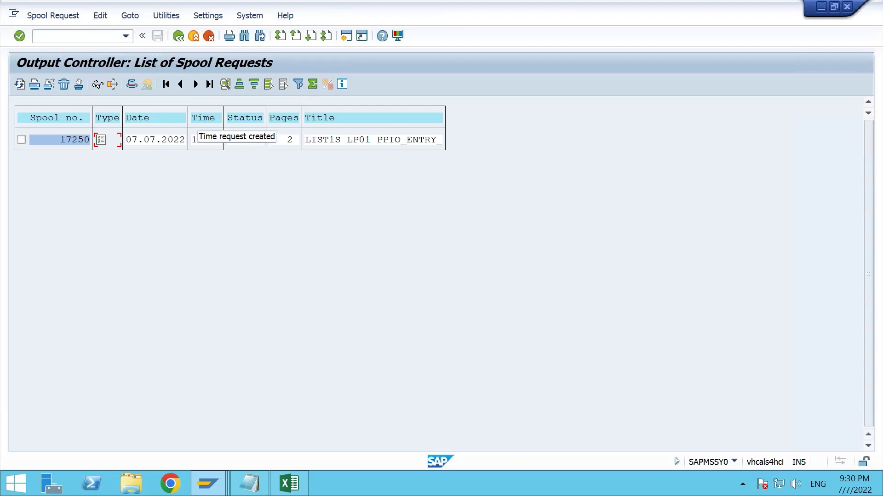
left_click(178, 36)
left_click(179, 36)
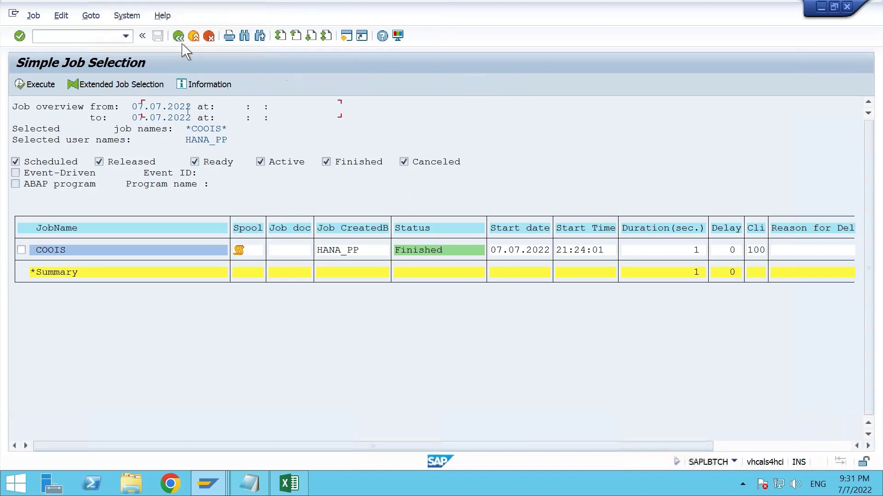
left_click(179, 36)
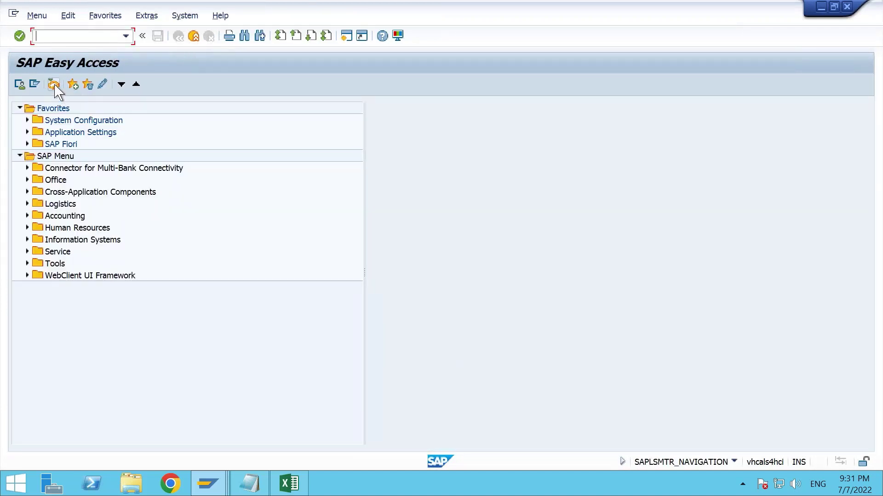
Open the Business Workplace and expand the Inbox to view its documents.
left_click(54, 86)
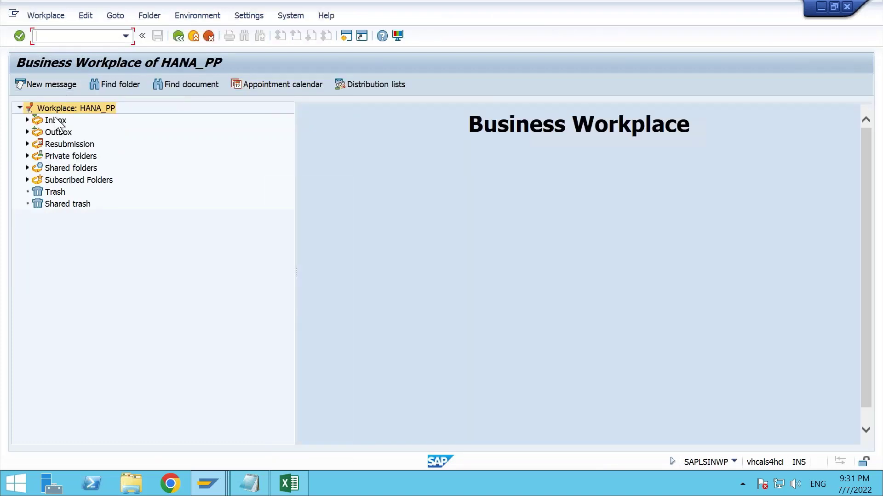
left_click(53, 119)
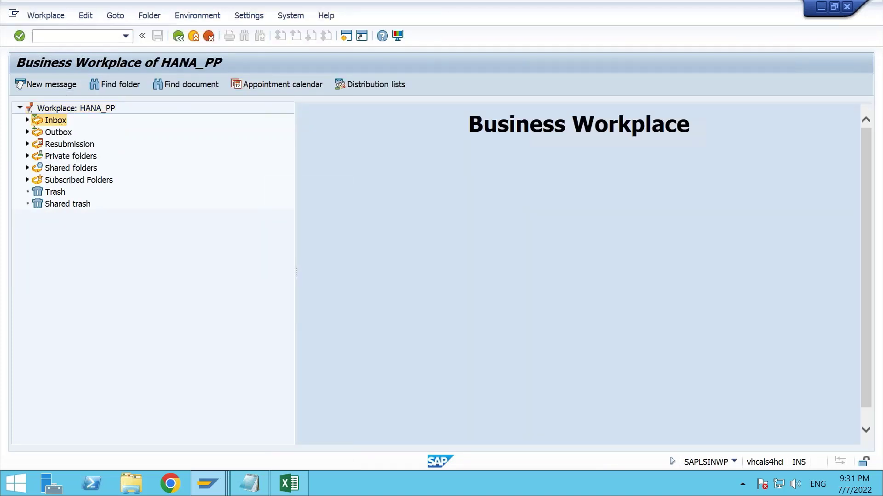
left_click(27, 120)
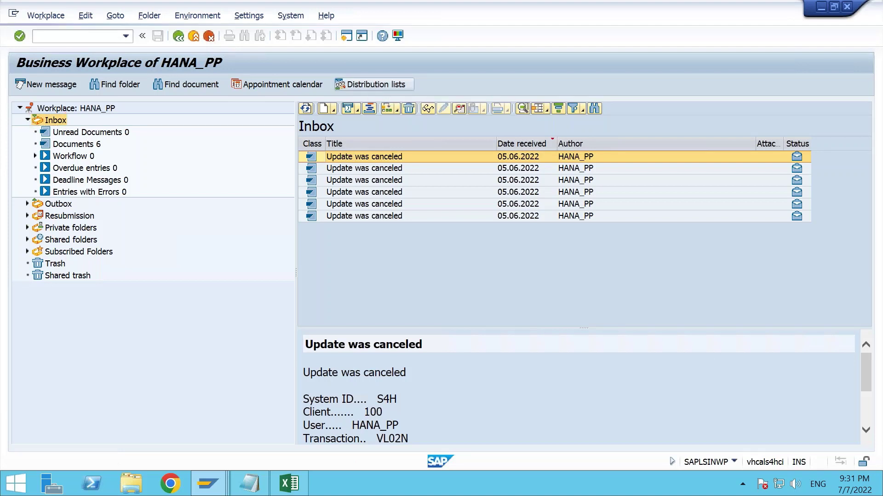
View the Distribution Lists search screen, and leave the Business Workplace for SAP Easy Access.
left_click(373, 84)
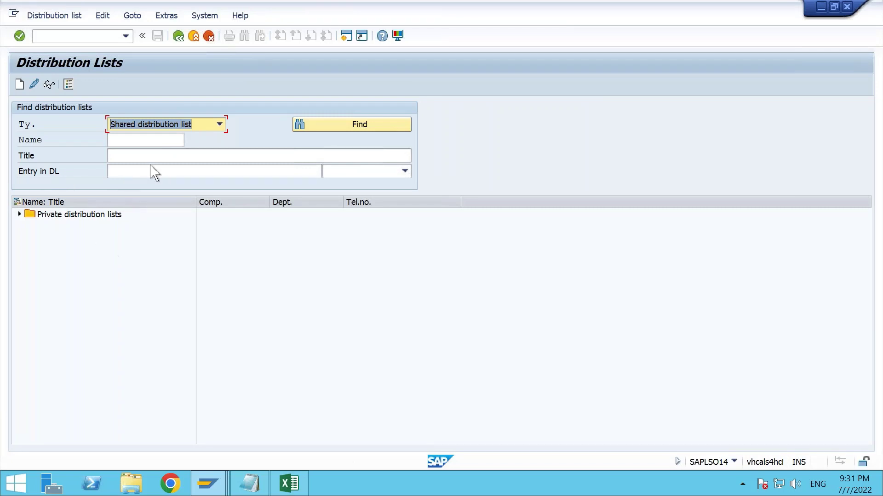
left_click(179, 36)
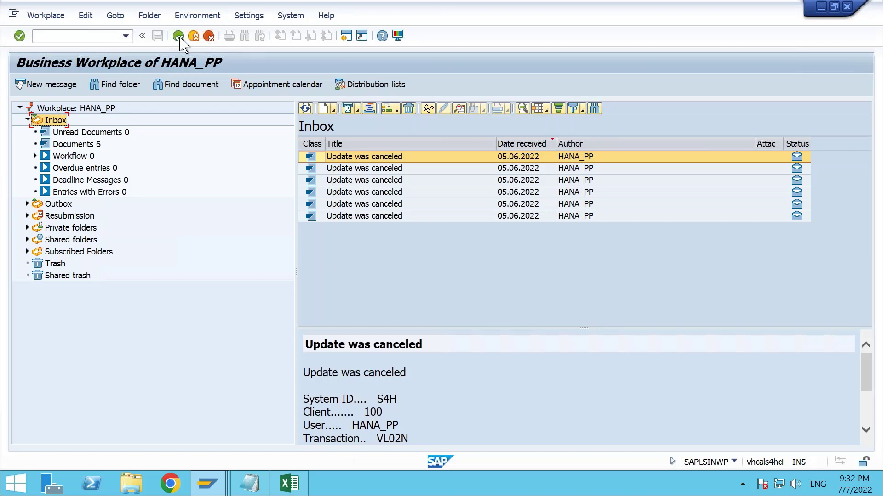
left_click(178, 37)
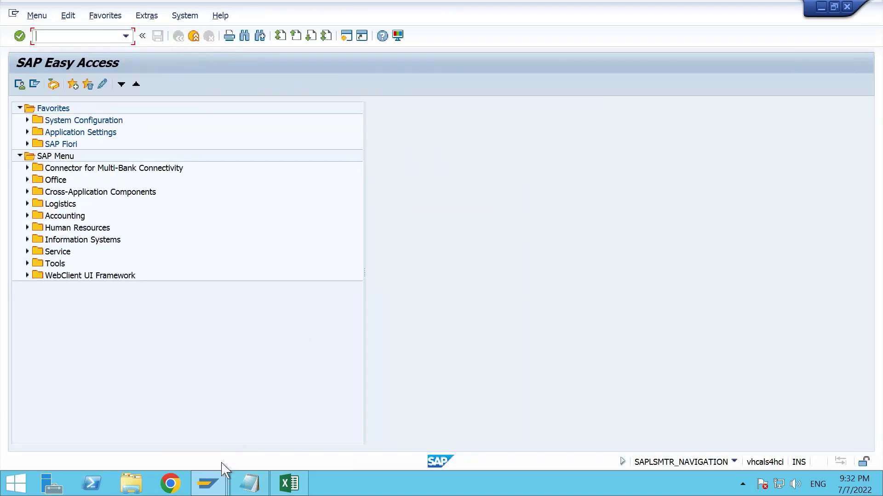
Switch to the Define Background Job session and review the COOIS job definition.
left_click(211, 486)
mouse_move(621, 392)
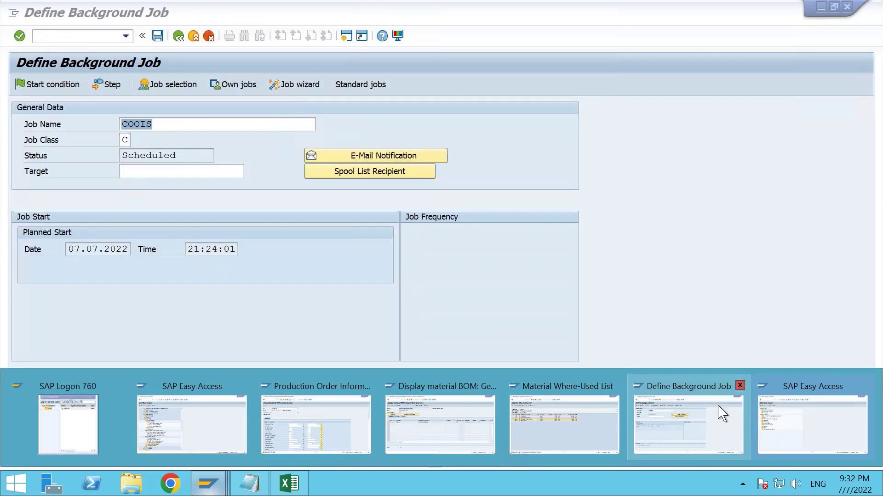
left_click(719, 409)
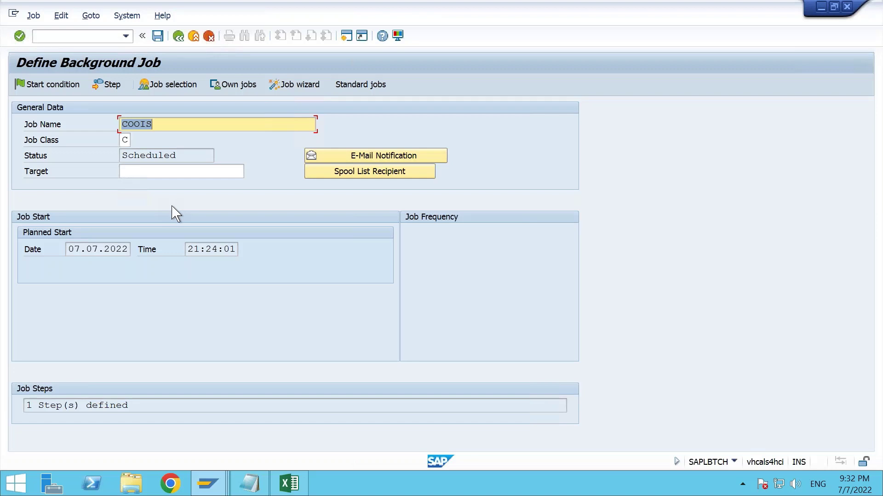
Switch to the PP course notes in Notepad and compare the COOIS and COOISPI entries in the reports list.
left_click(250, 484)
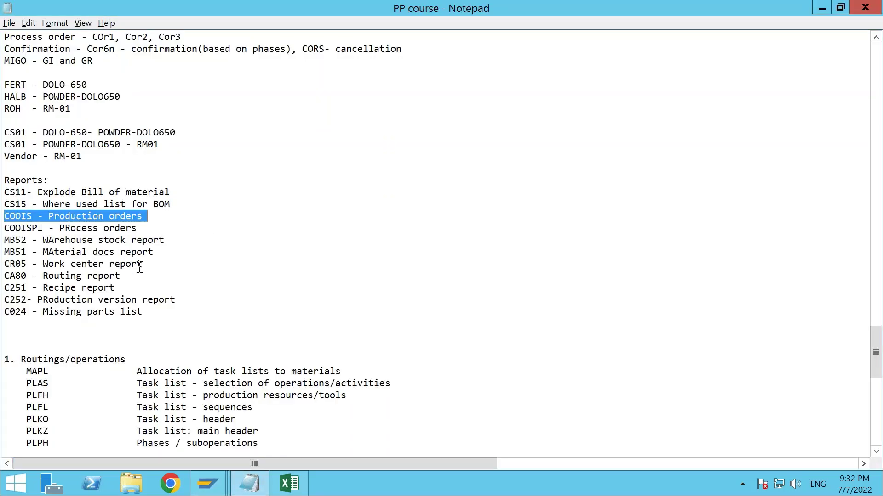
left_click(167, 217)
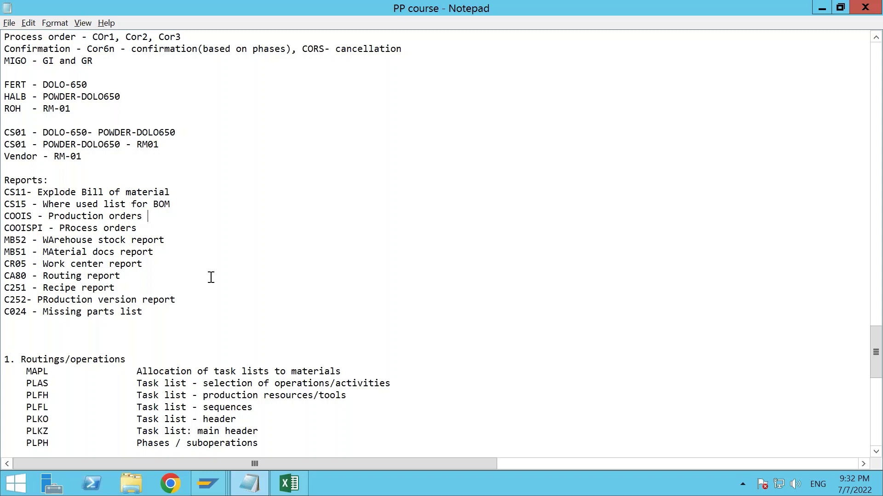
left_click_drag(143, 230, 3, 232)
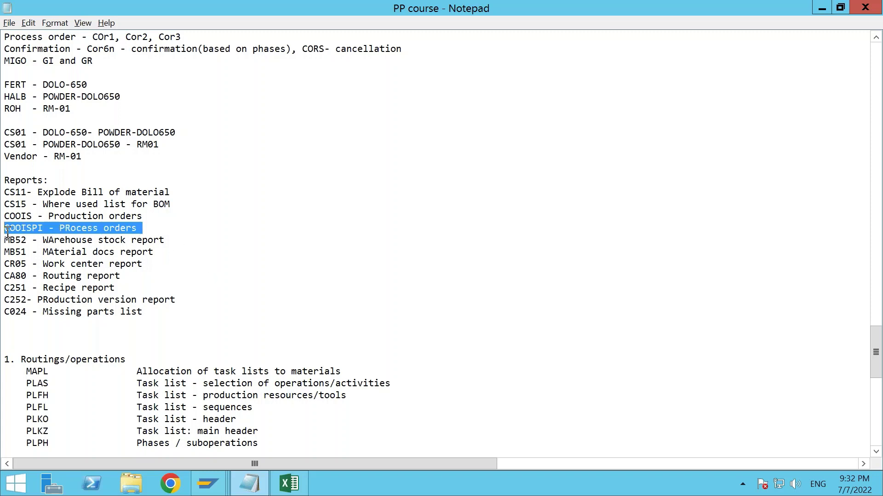
left_click(53, 224)
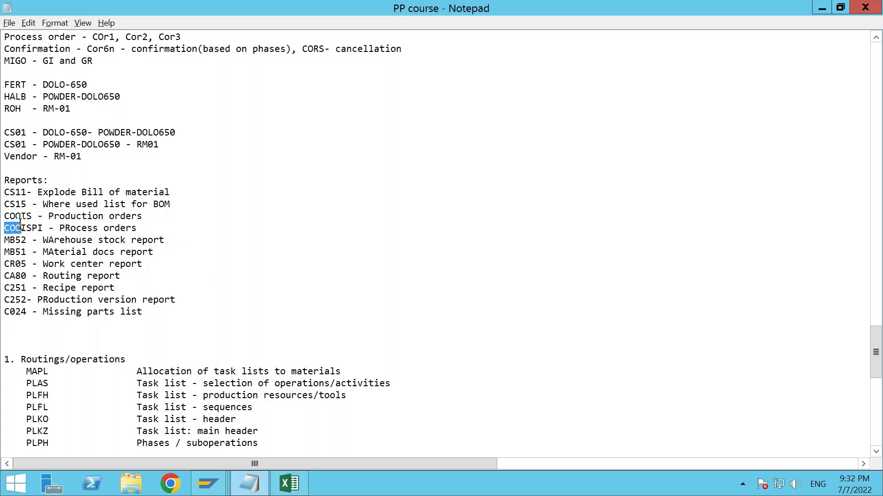
left_click_drag(158, 217, 16, 216)
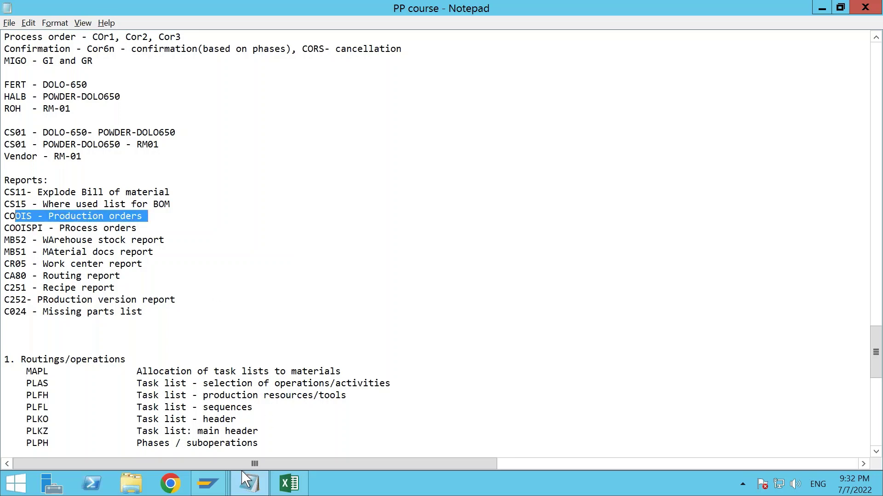
Switch to the SAP Production Order Information System session and start transaction COOISPI there.
left_click(208, 484)
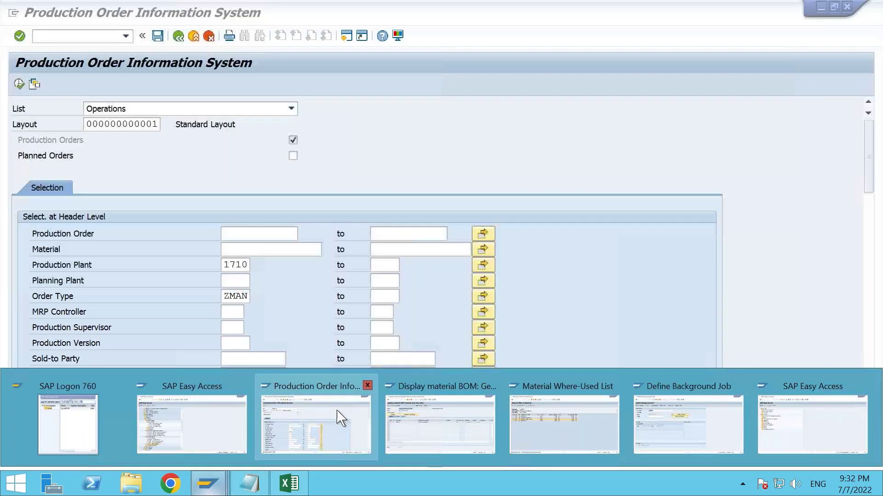
left_click(338, 417)
left_click(111, 41)
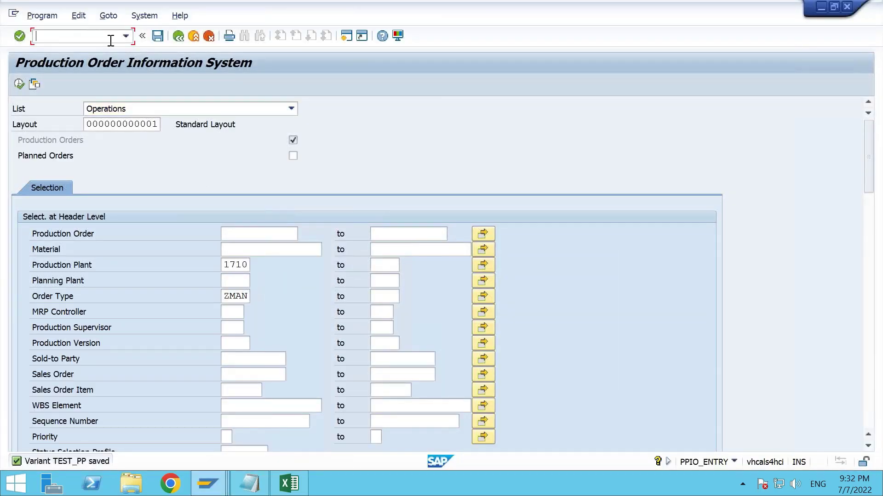
type("/ncooisp")
key("Return")
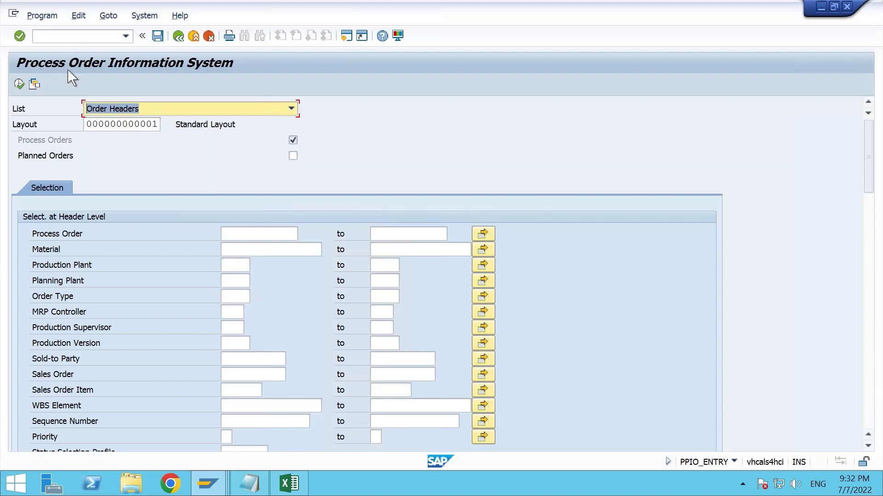
Examine the Process Order Information System's list types, selection fields, transaction details and variant options.
left_click(113, 109)
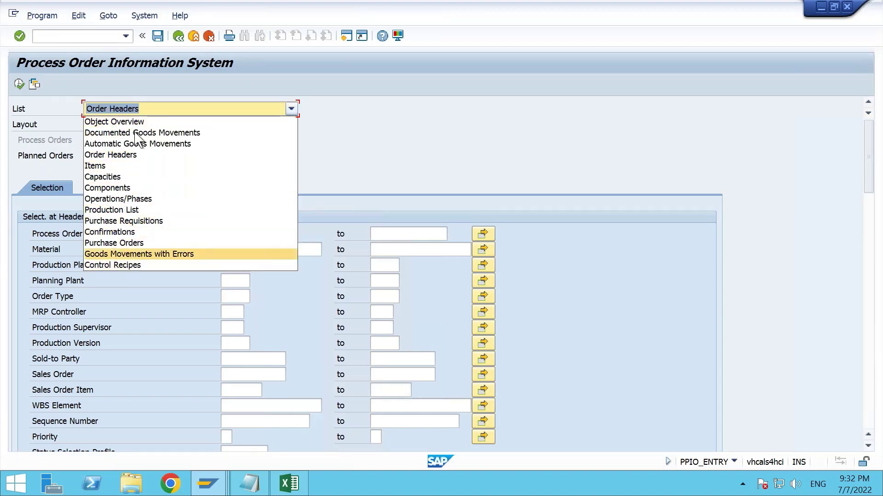
left_click(188, 316)
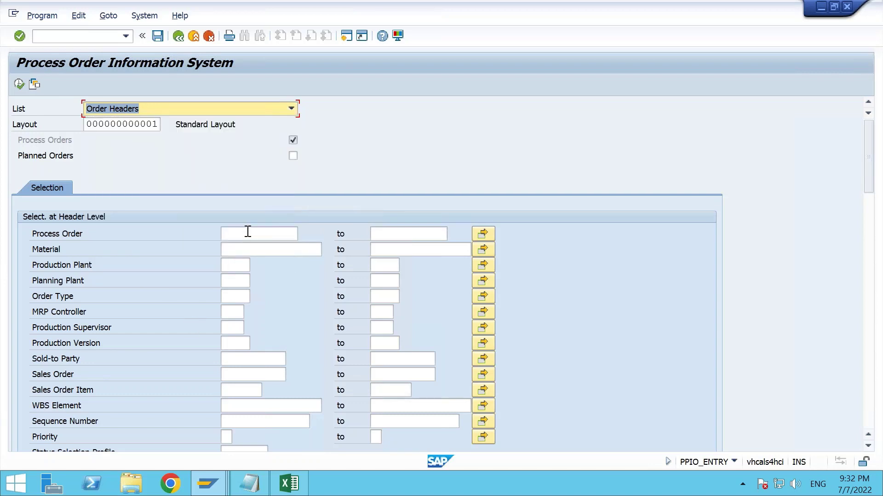
scroll(245, 322, "down", 3)
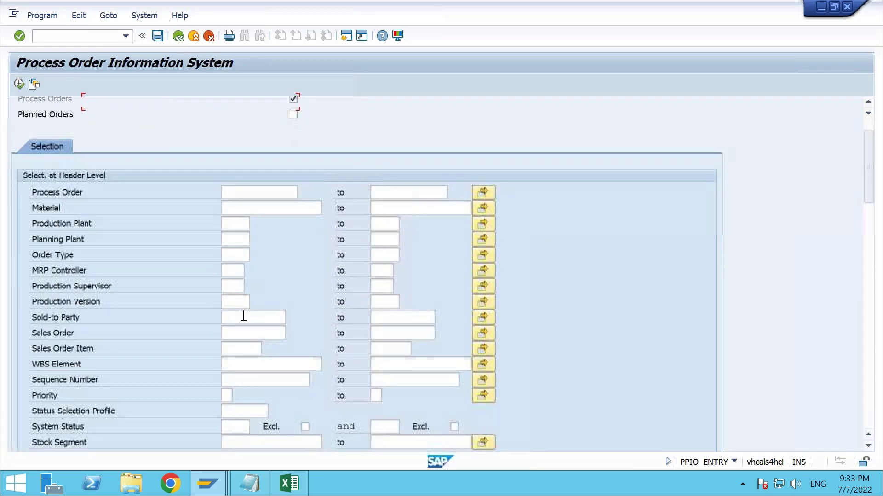
scroll(244, 315, "down", 5)
left_click(735, 461)
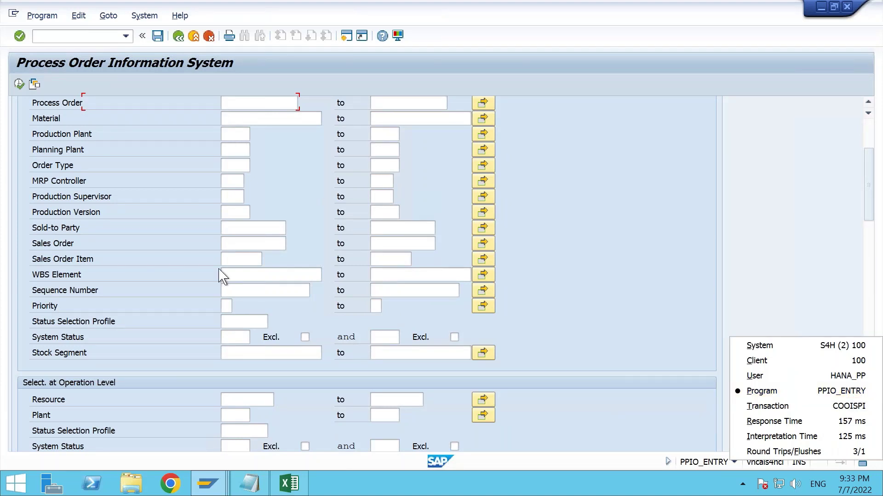
left_click(109, 18)
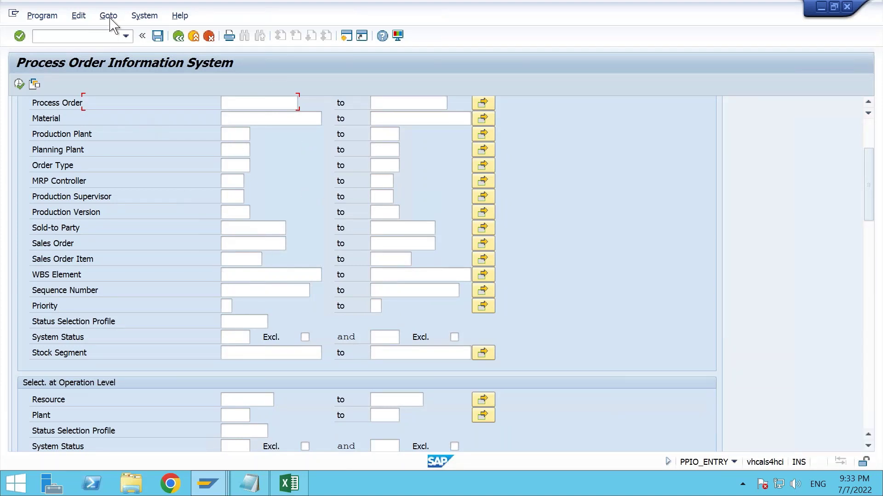
left_click(109, 18)
mouse_move(247, 29)
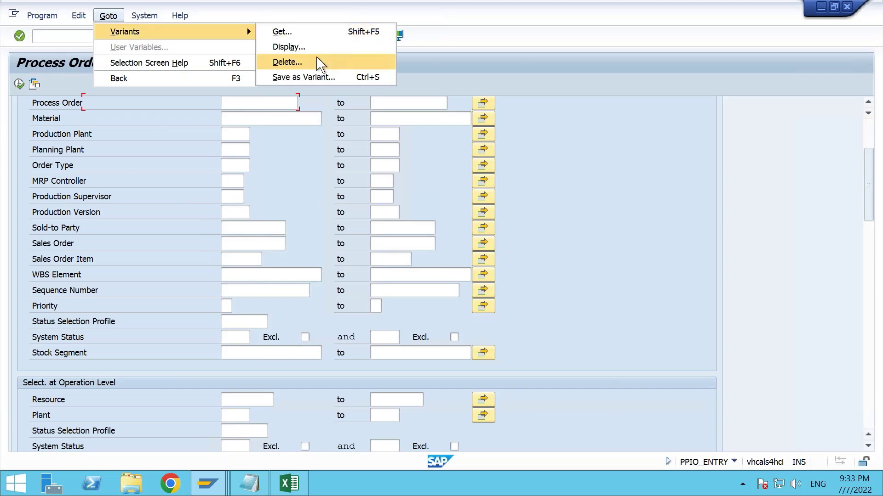
Open the variant directory of the Process Order Information System and select the TEST_PP variant.
left_click(308, 37)
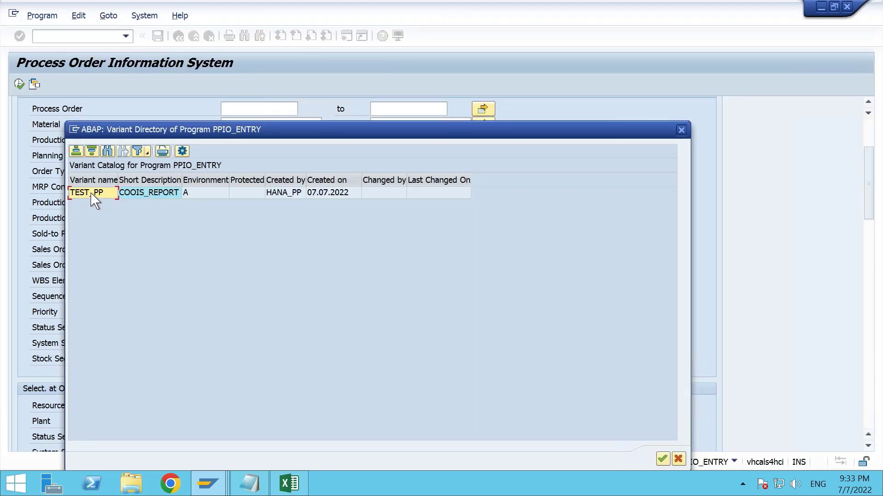
left_click(94, 196)
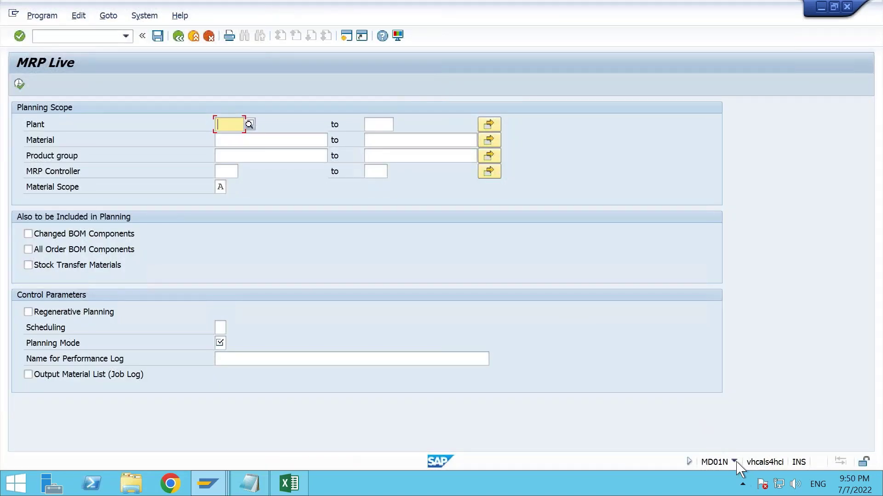
Set the MRP Live session's status bar to show the program name instead of the transaction code.
left_click(734, 462)
left_click(778, 392)
left_click(224, 486)
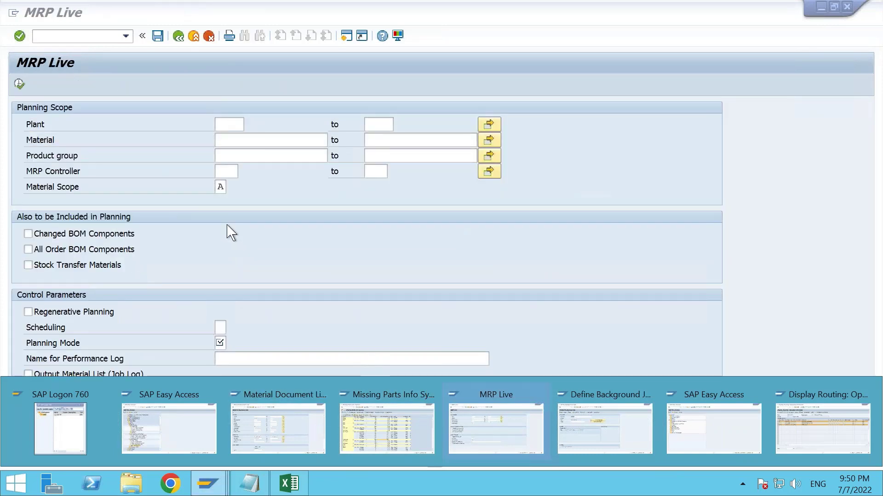
Define the MRP Live planning scope as plant 1710 and material ASPRIN 75MG, including all order BOM components.
left_click(237, 124)
type("1710")
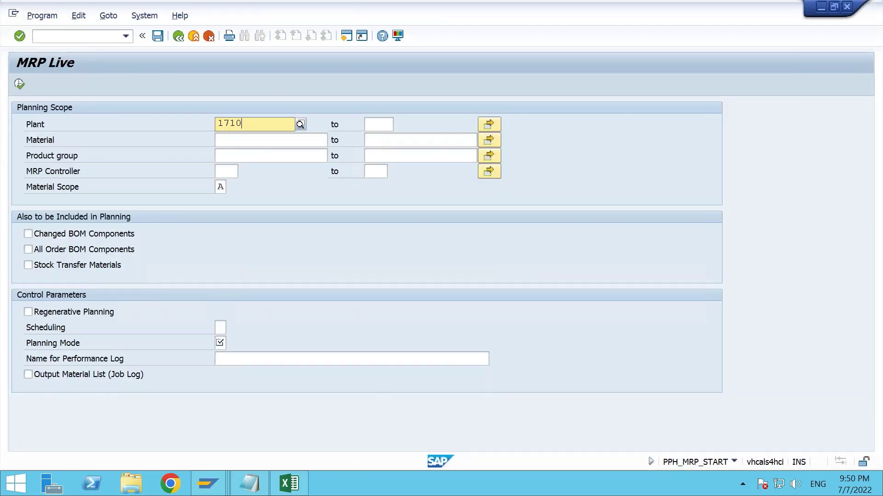
left_click(261, 149)
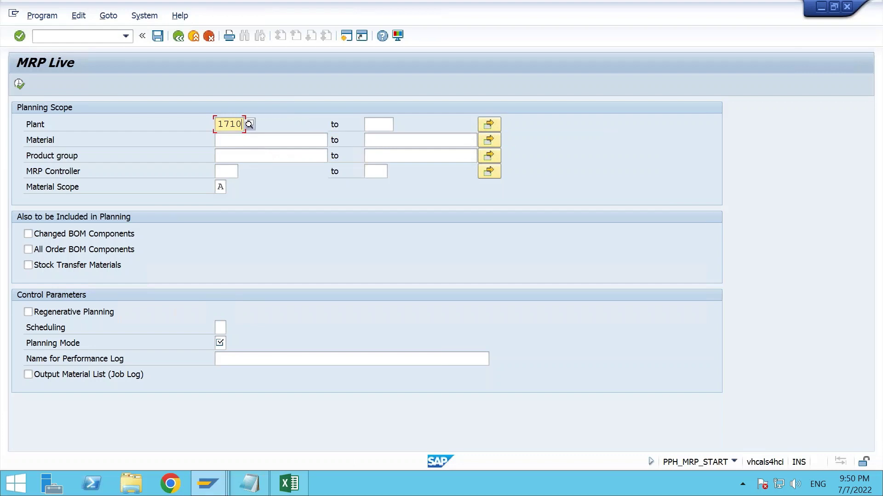
left_click(236, 139)
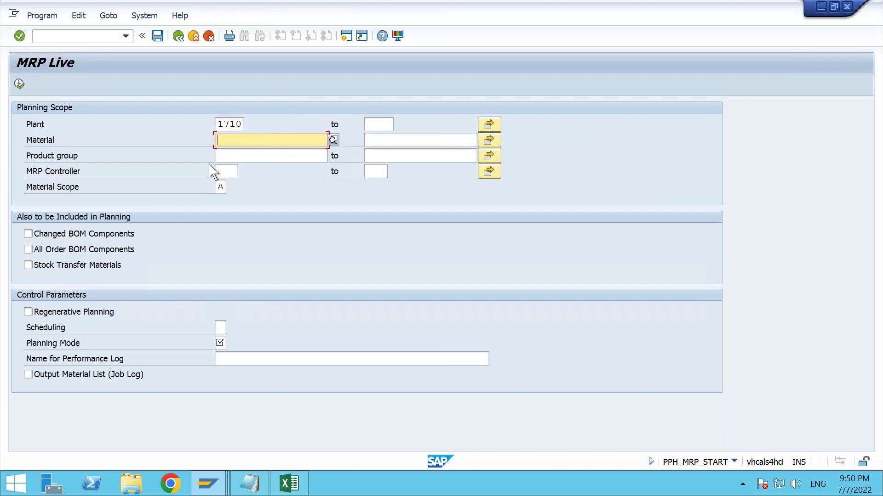
left_click(109, 251)
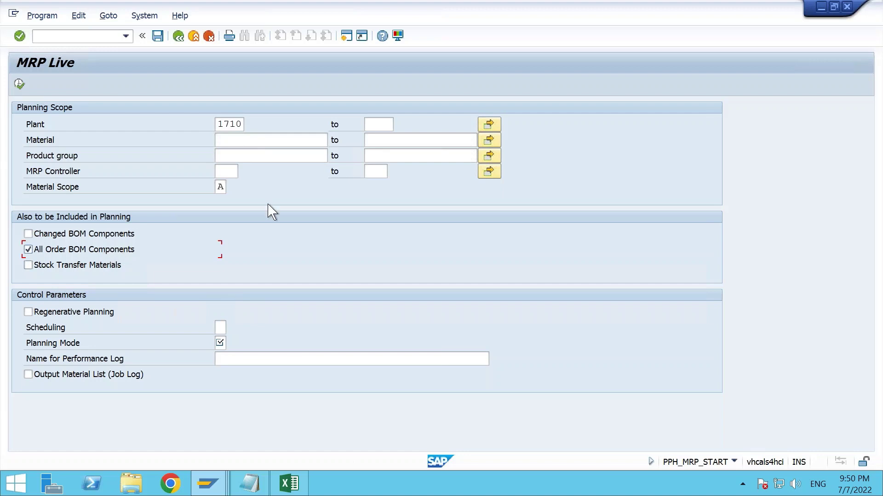
left_click(290, 140)
type("asp")
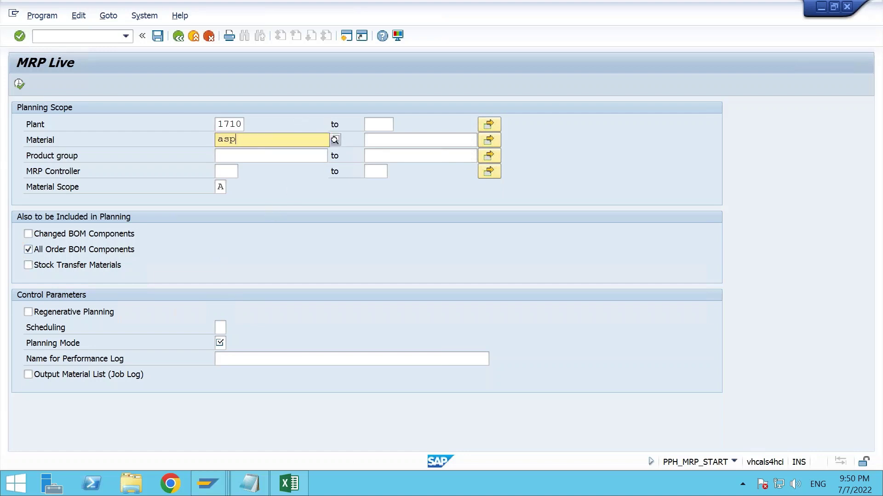
type("in")
left_click(282, 165)
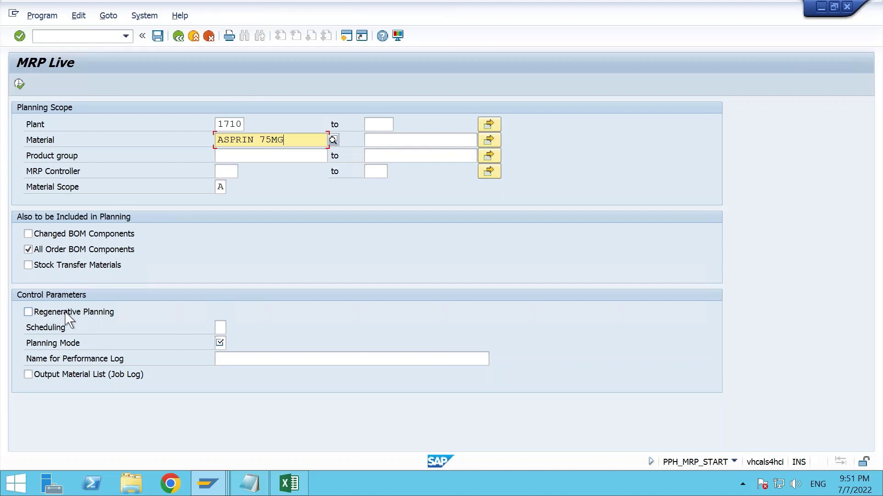
Set the MRP Live control parameters to Scheduling 2 and Planning Mode 1.
left_click(223, 327)
type("1")
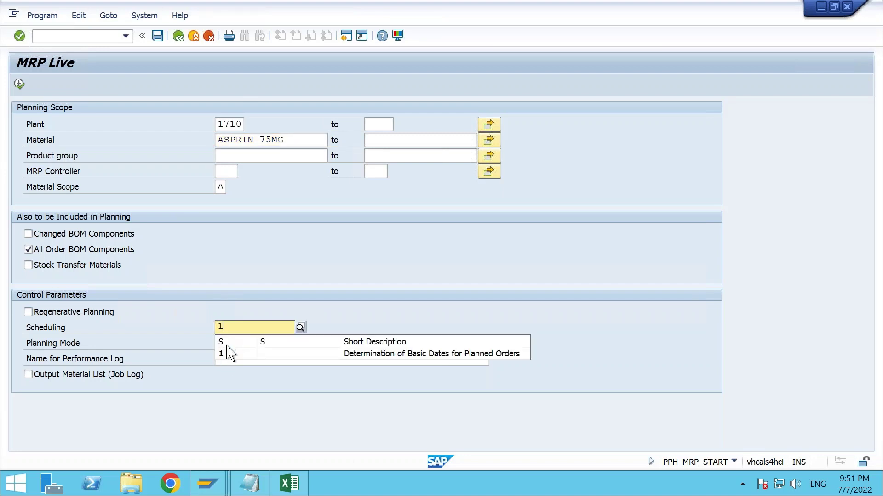
left_click(230, 355)
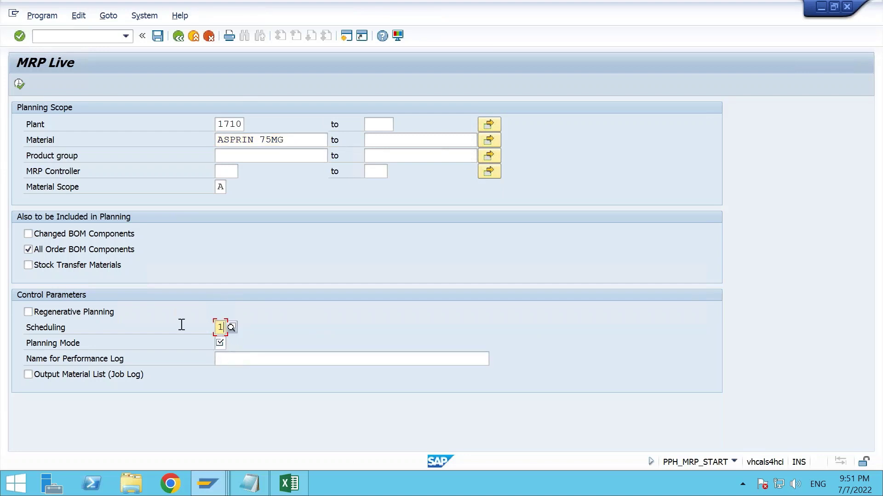
key("F8")
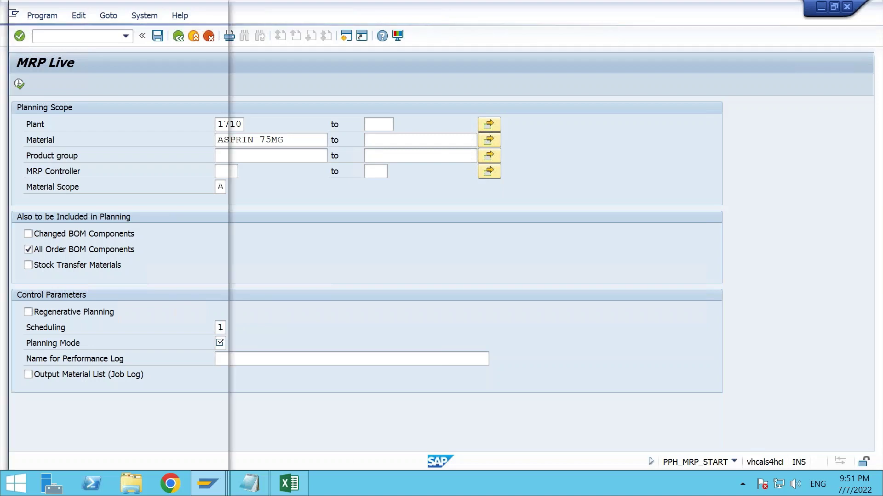
double_click(151, 65)
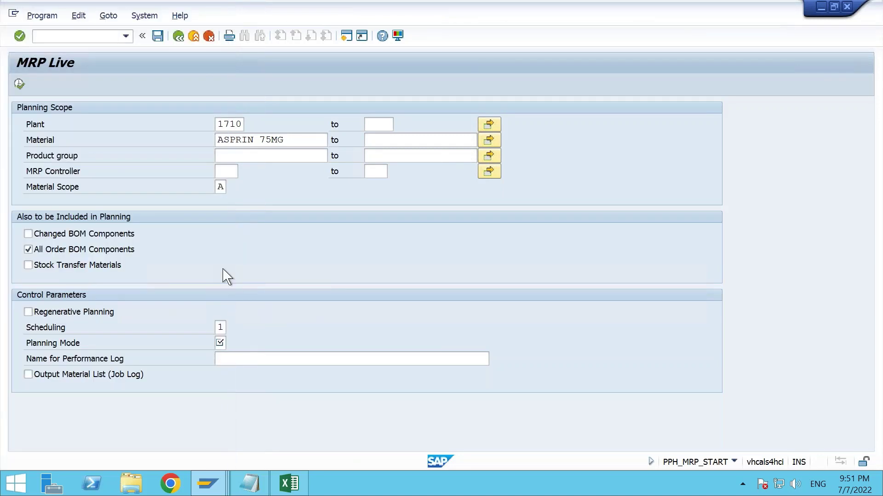
left_click(230, 343)
type("1")
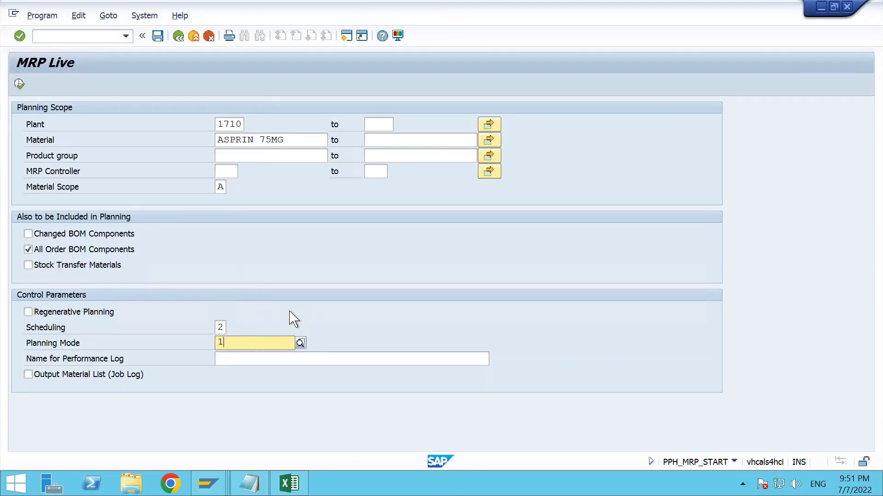
key("Return")
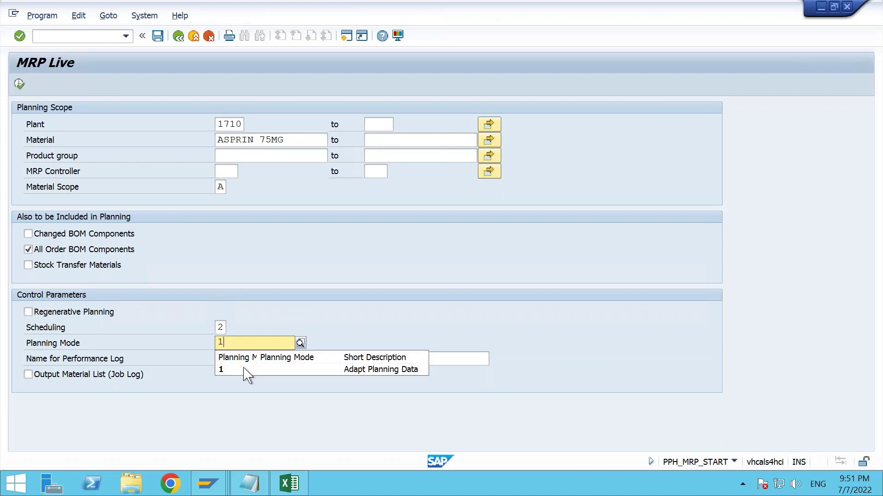
left_click(109, 16)
left_click(137, 33)
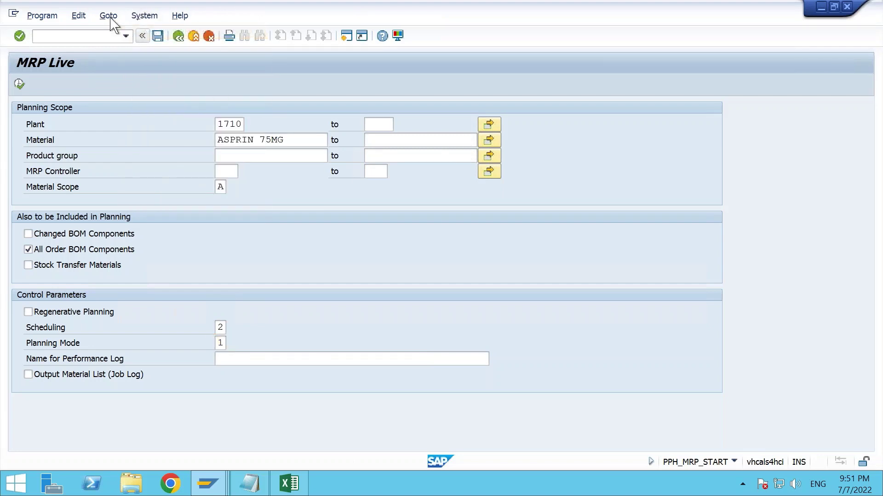
left_click(110, 17)
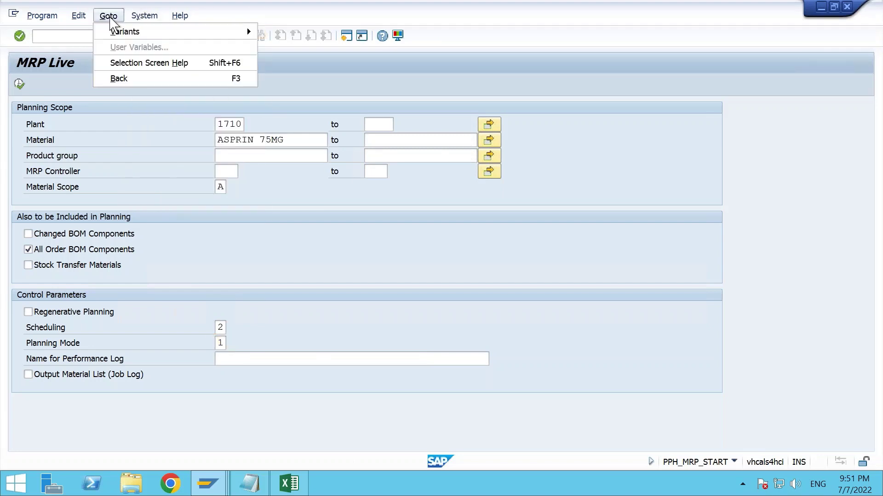
key("F3")
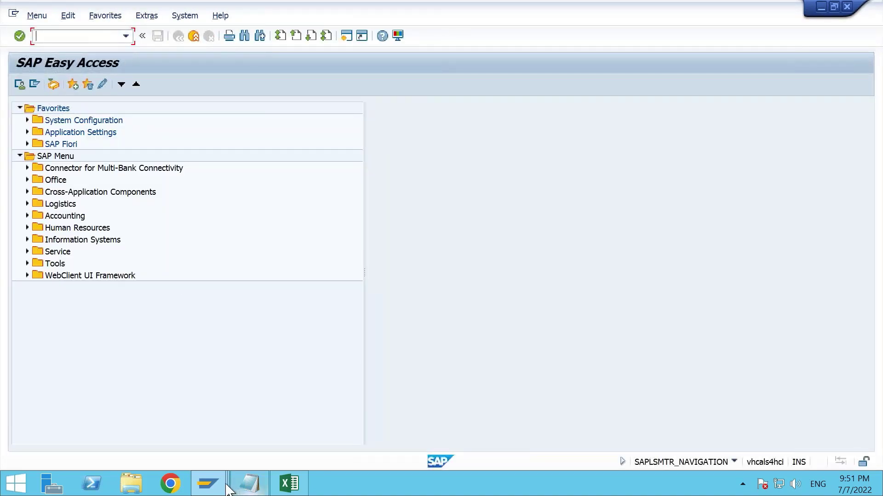
Close the two surplus SAP Easy Access sessions and return to the MRP Live session.
left_click(208, 483)
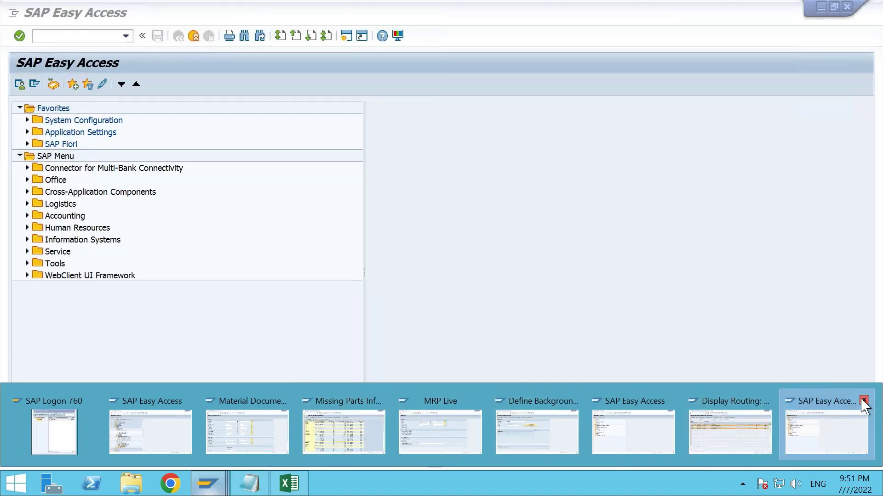
left_click(864, 400)
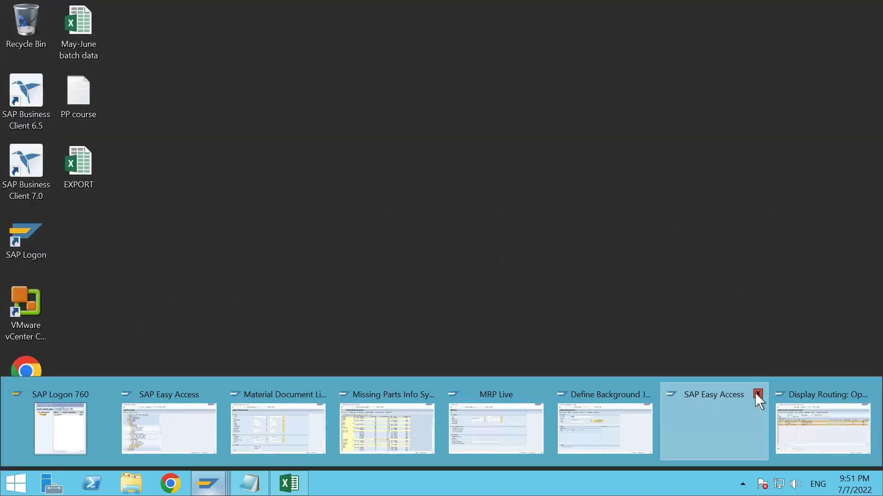
left_click(757, 395)
left_click(564, 425)
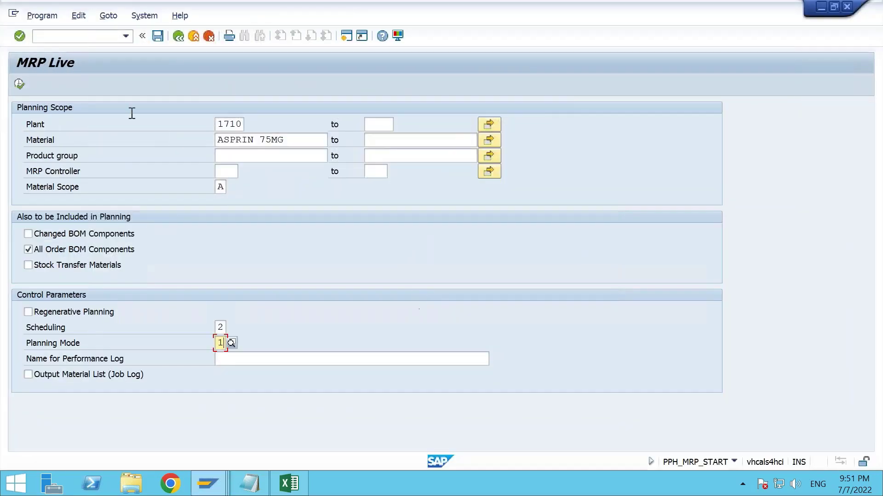
Save the MRP Live selections as a variant named MRP_LIVE with the same text as its description.
left_click(109, 16)
mouse_move(113, 35)
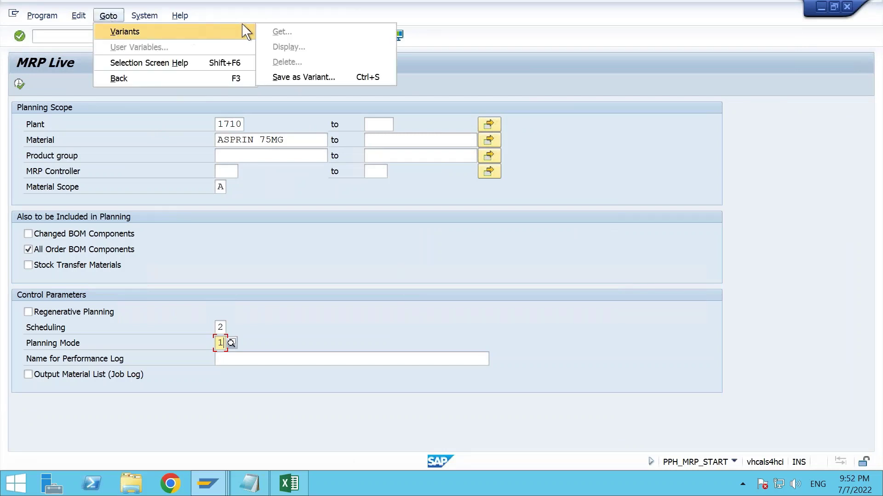
left_click(294, 77)
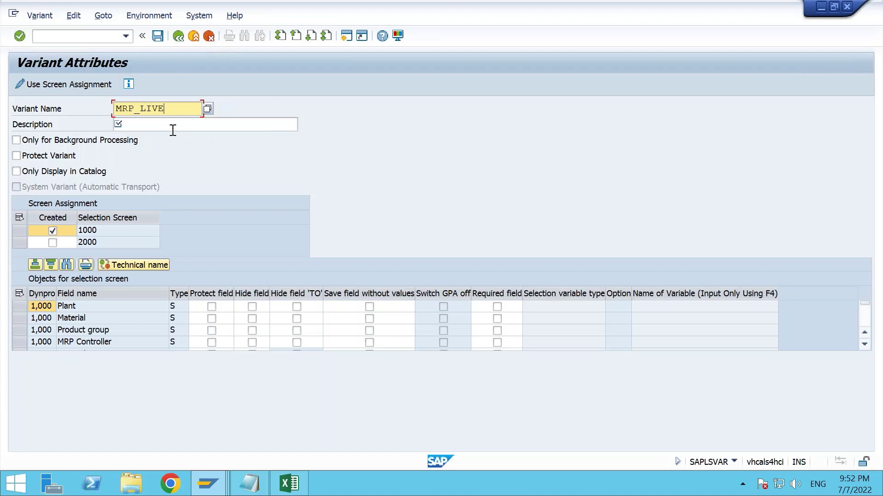
left_click_drag(164, 109, 75, 108)
key("ctrl+c")
left_click(115, 124)
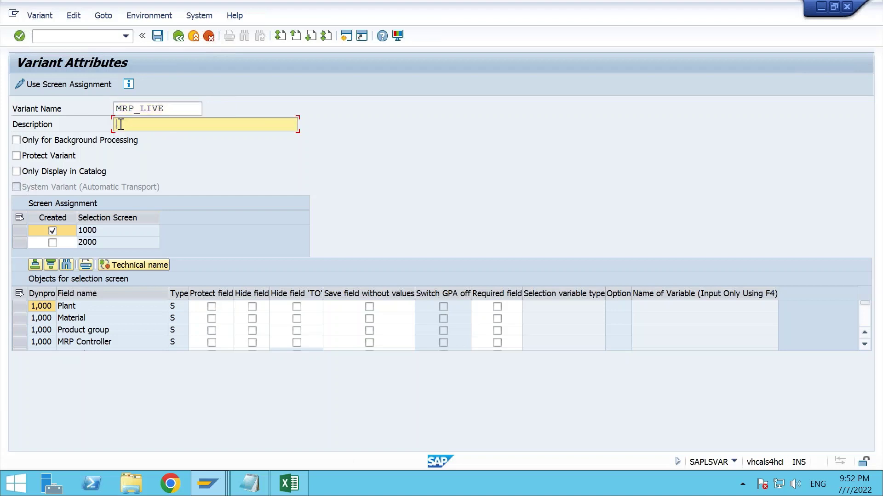
key("ctrl+v")
left_click(158, 36)
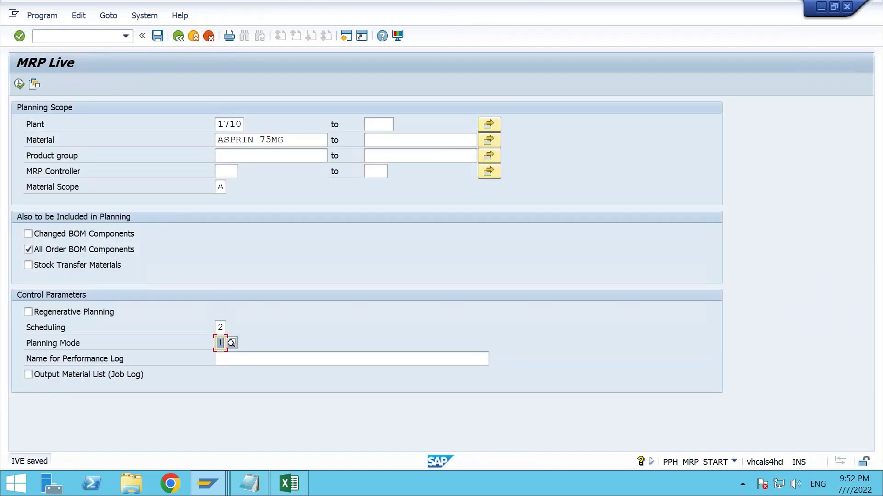
Switch to the Material Document List session, start transaction SM36 there and name the background job MRP_LIVE_TEST.
left_click(214, 486)
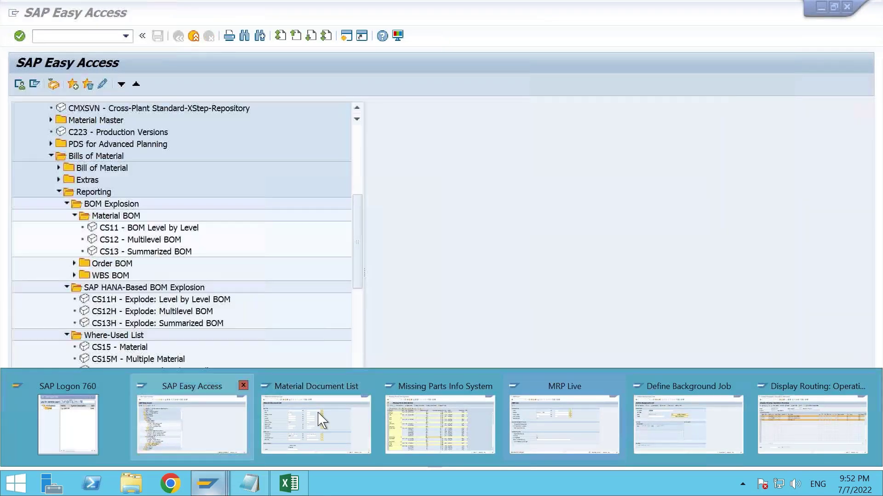
left_click(322, 420)
left_click(98, 36)
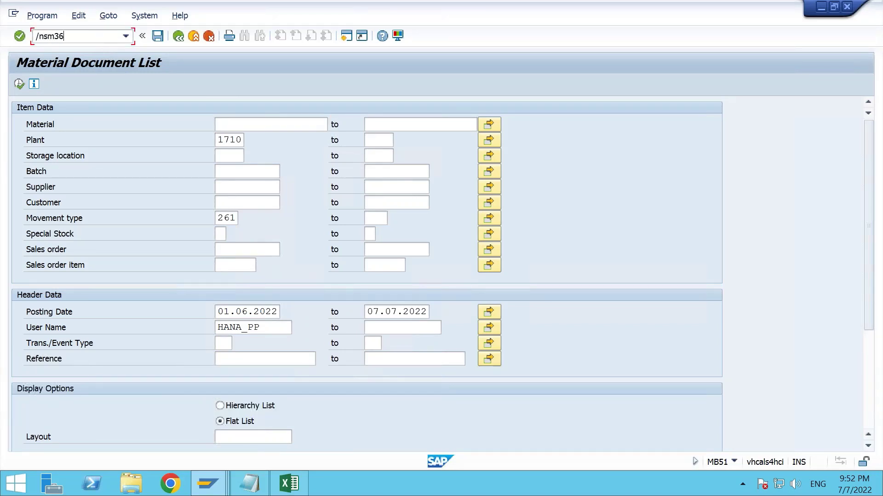
key("Return")
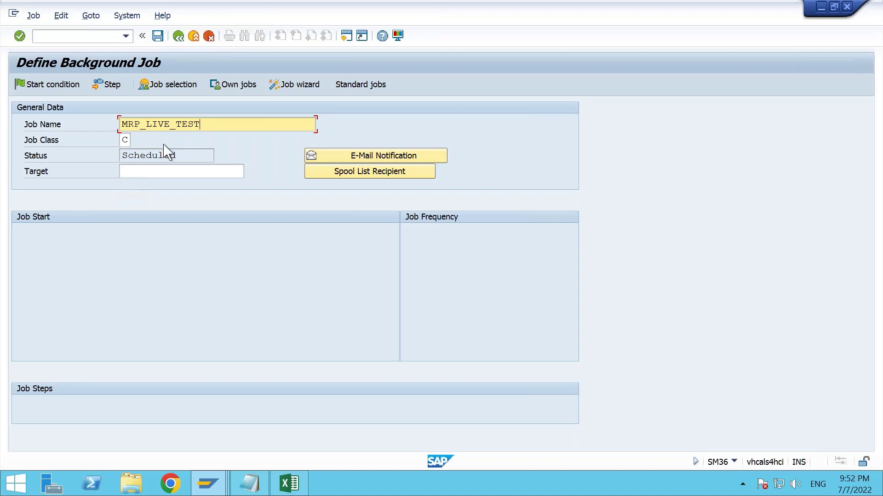
Create a job step, search for ABAP programs matching PPH* and select PPH_MRP_START.
left_click(114, 85)
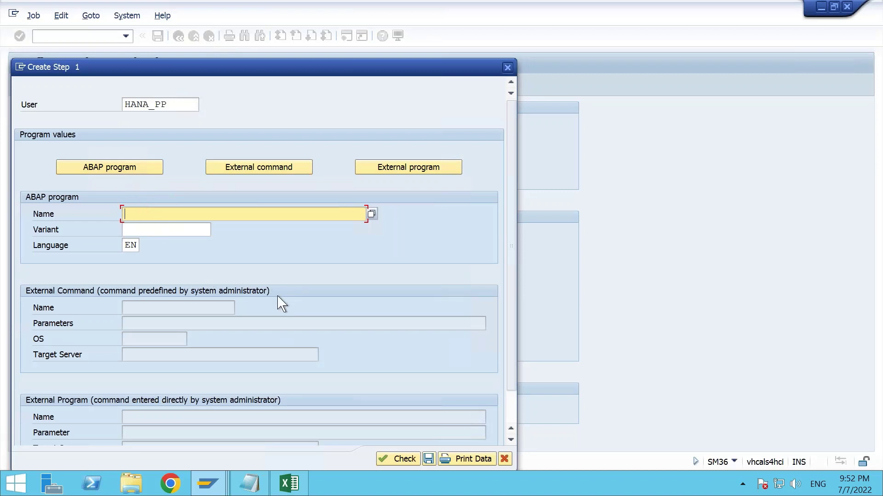
type("PPH*")
left_click(372, 214)
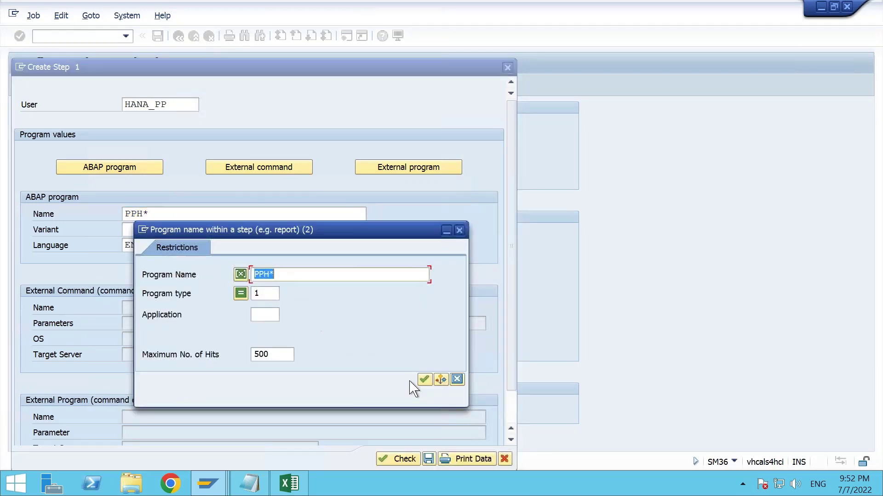
left_click(425, 380)
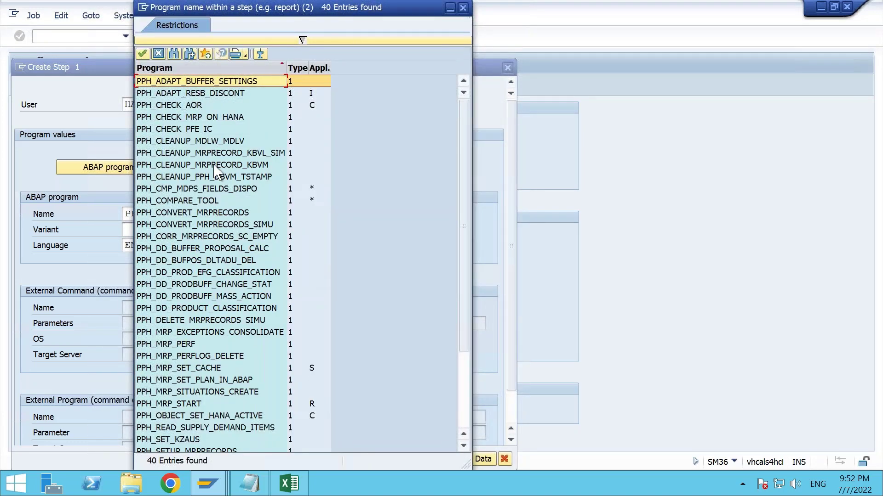
left_click(191, 403)
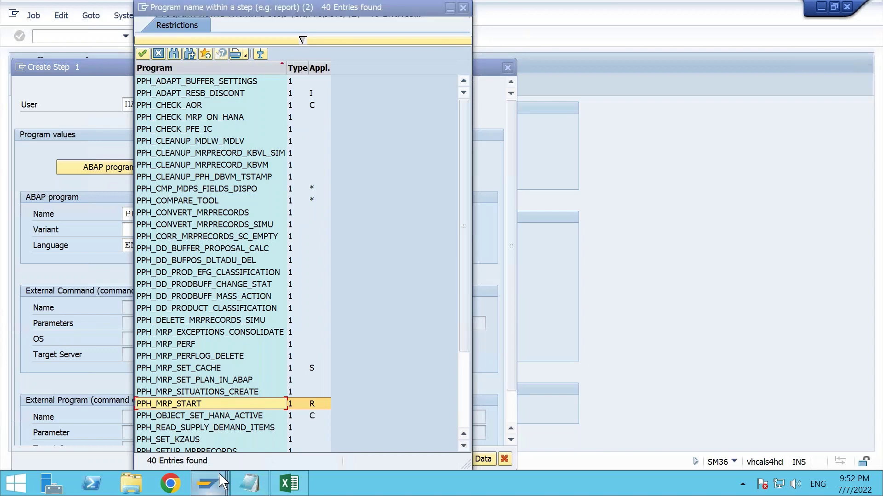
Check the program name in the MRP Live session and return to the background job's program list.
mouse_move(219, 476)
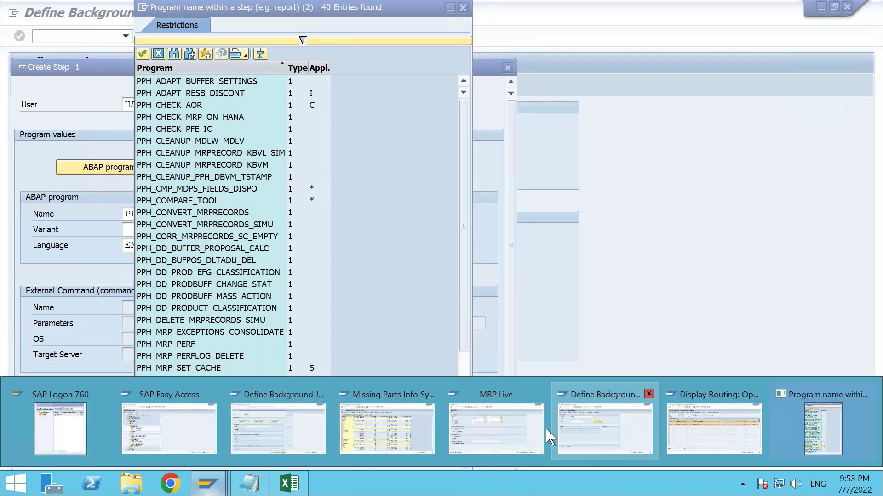
left_click(506, 430)
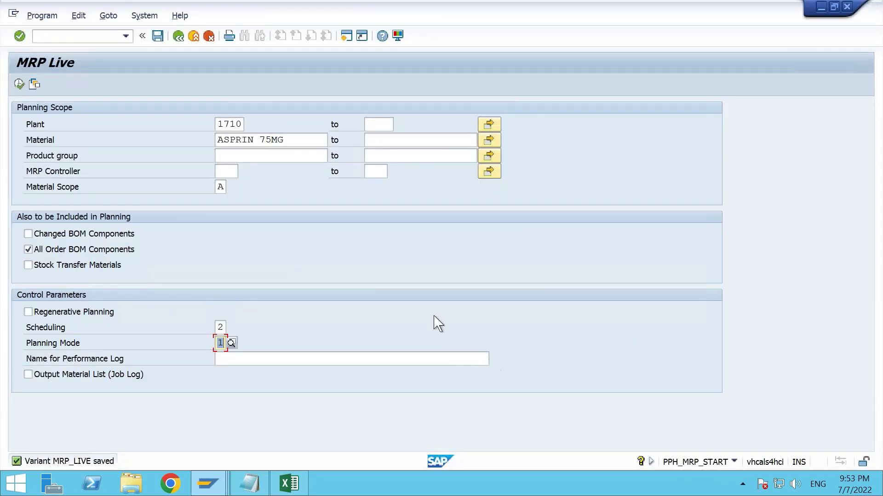
key("alt+Tab")
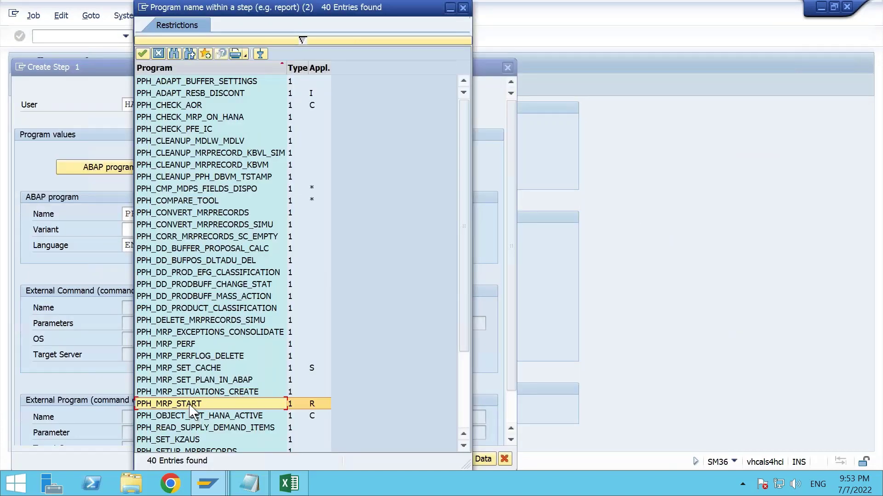
Choose program PPH_MRP_START with variant MRP_LIVE for the job step, save it and return to the background job definition.
double_click(190, 405)
left_click(163, 230)
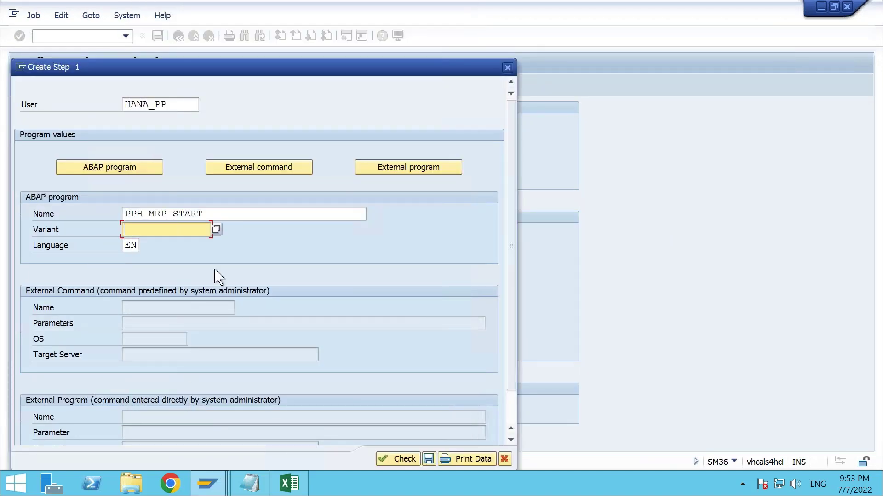
left_click(216, 230)
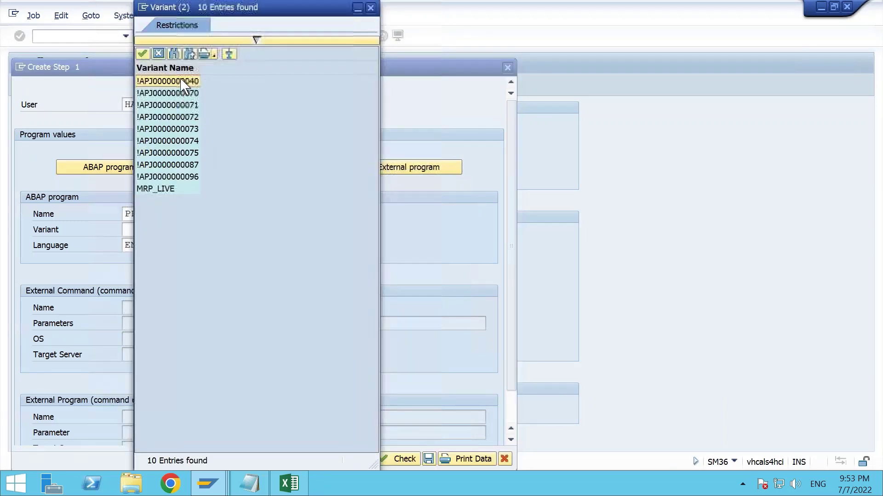
double_click(160, 189)
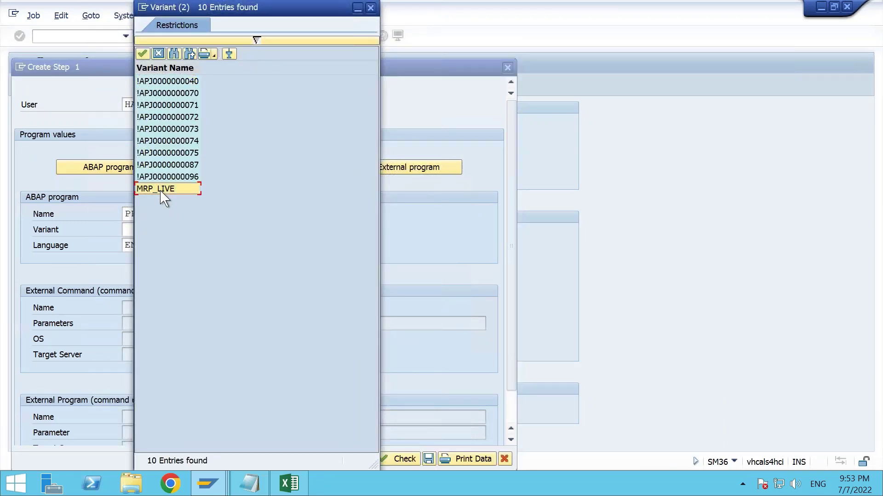
scroll(195, 272, "down", 3)
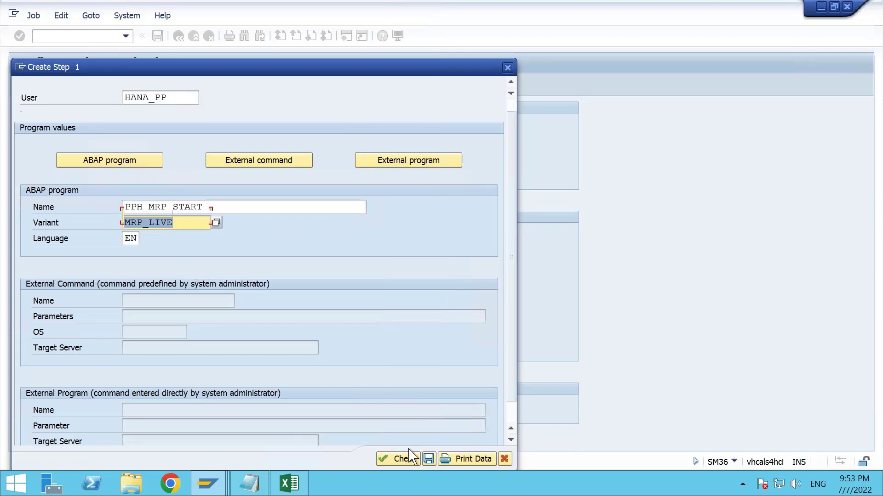
left_click(418, 464)
left_click(428, 459)
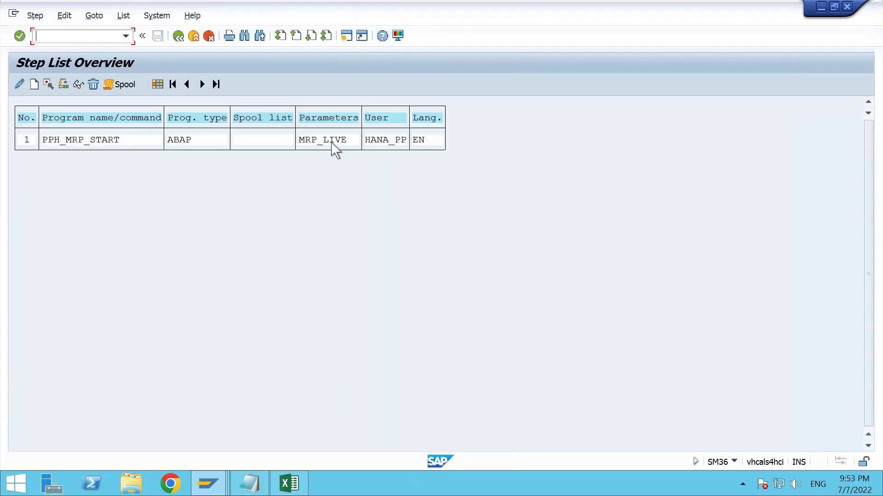
left_click(177, 38)
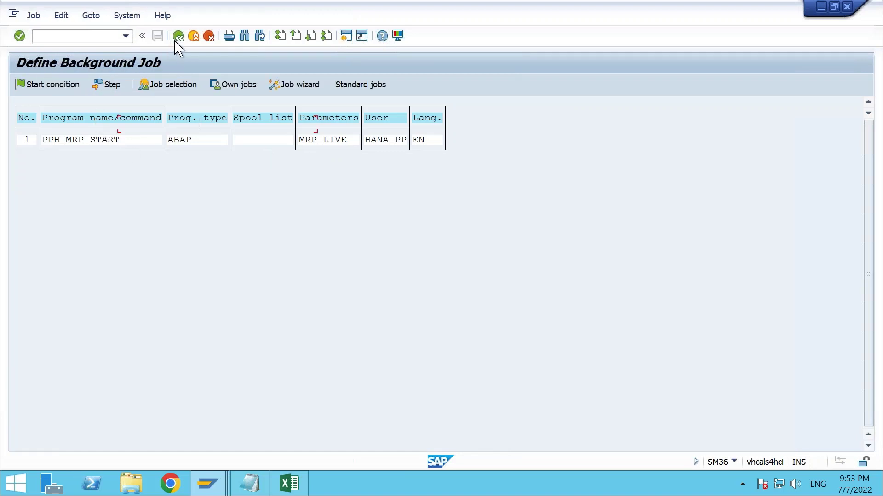
Set the job's start condition to immediate and save the background job MRP_LIVE_TEST.
left_click(50, 87)
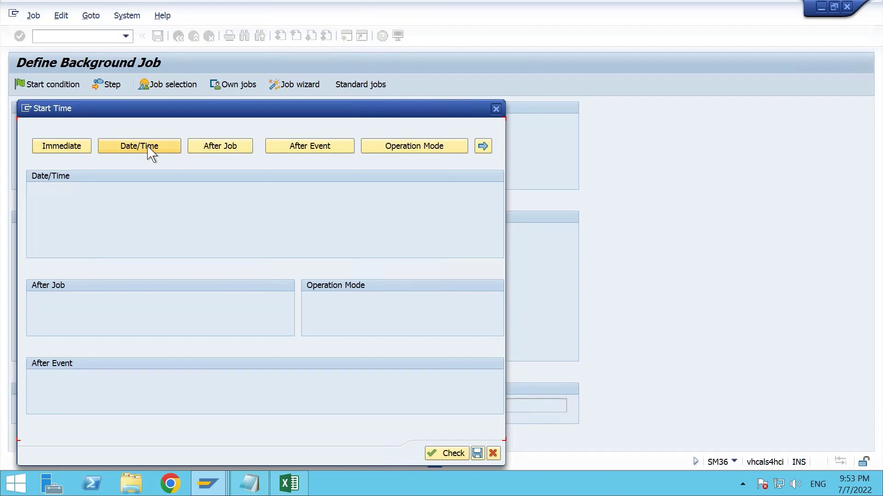
left_click(126, 149)
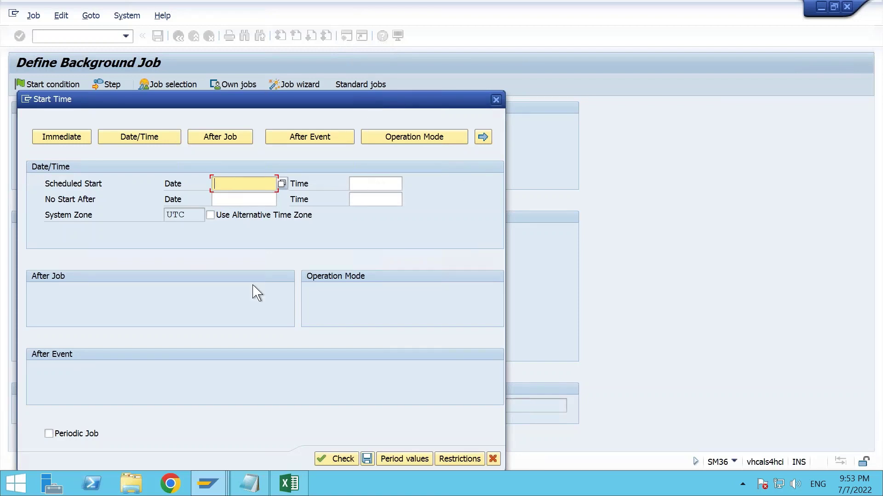
left_click(369, 183)
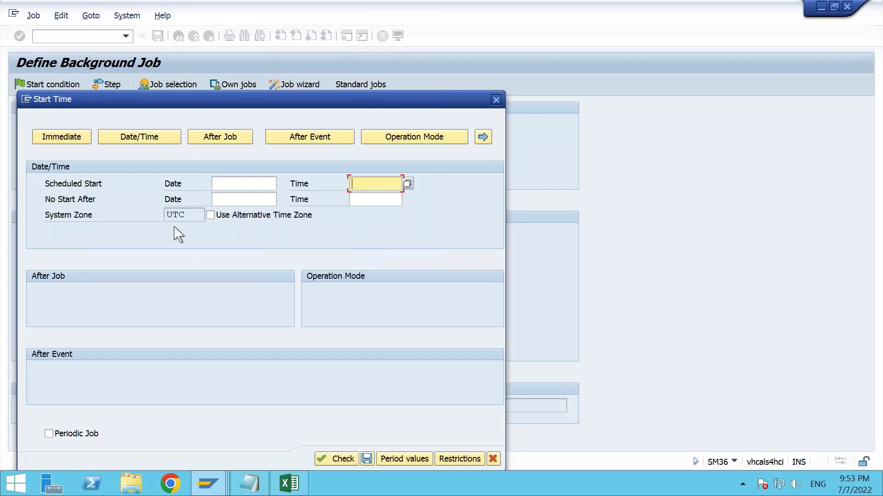
left_click(74, 140)
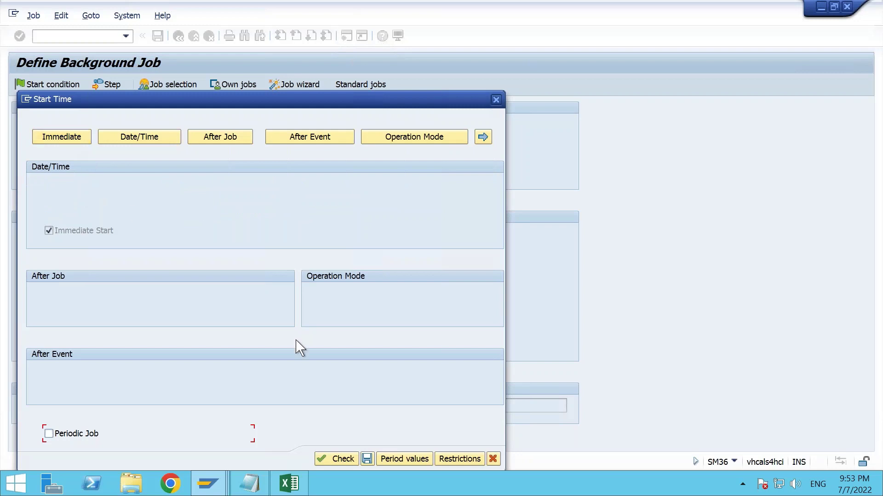
left_click(367, 459)
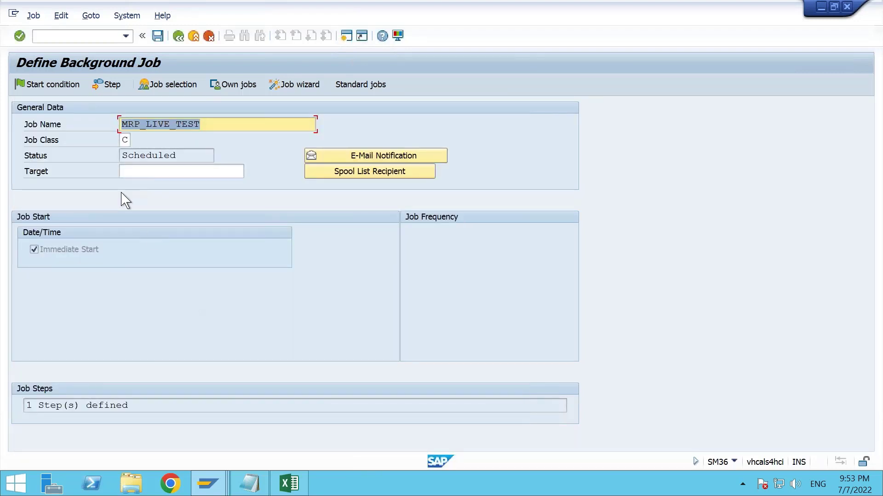
left_click(157, 36)
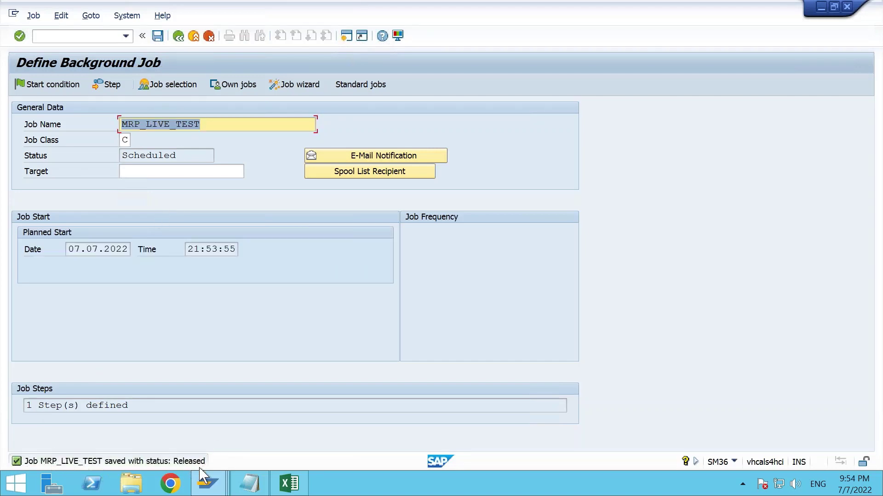
Switch to the Missing Parts Info System session, start SM37 and list jobs named *MRP* for all users, including scheduled ones.
left_click(204, 480)
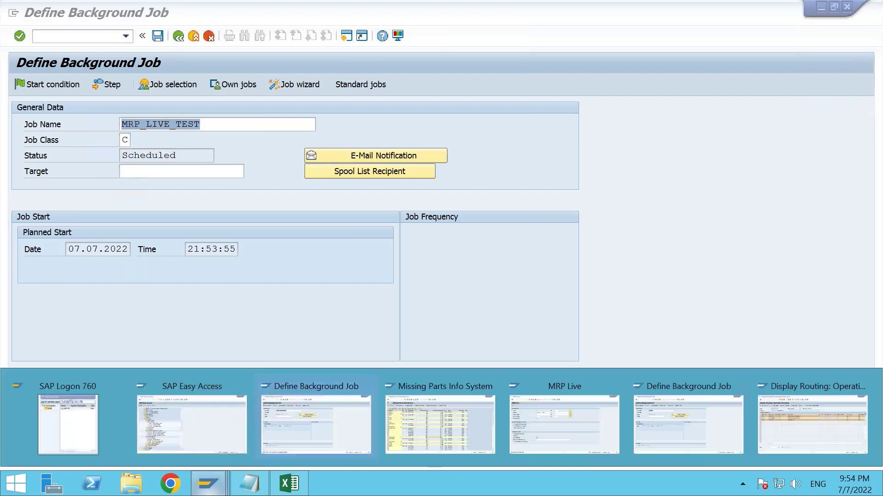
left_click(433, 420)
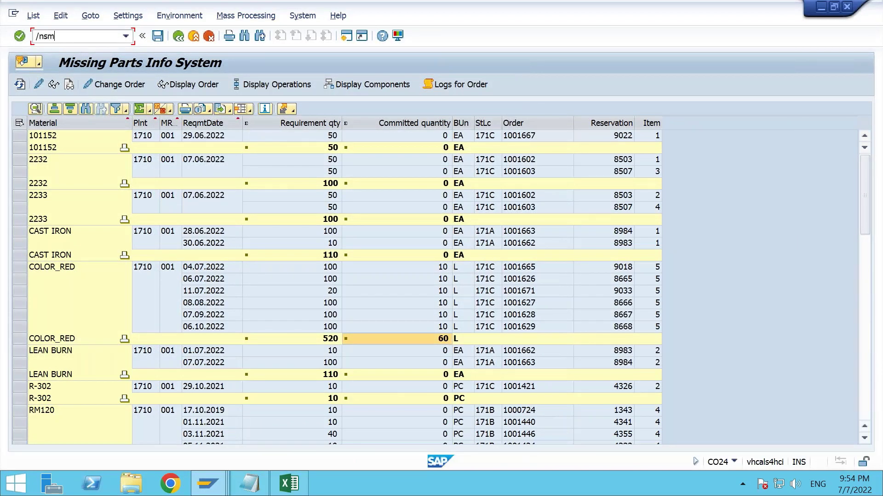
type("/nsm37")
key("Return")
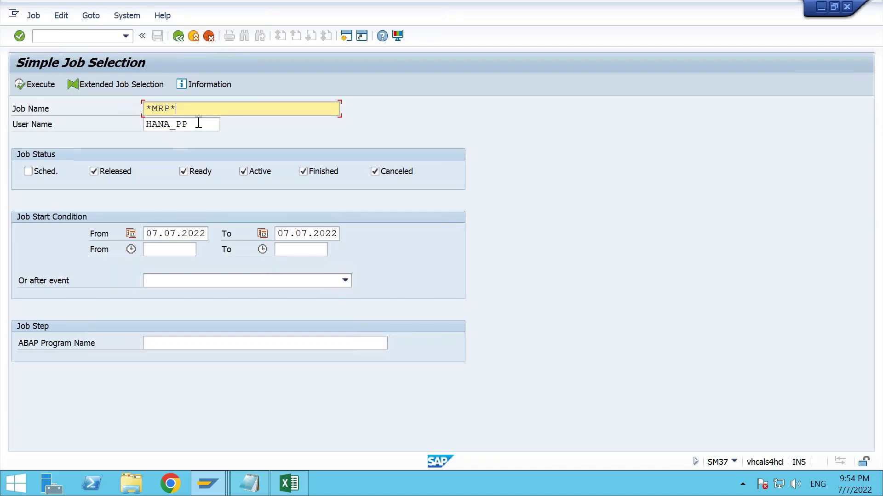
key("Tab")
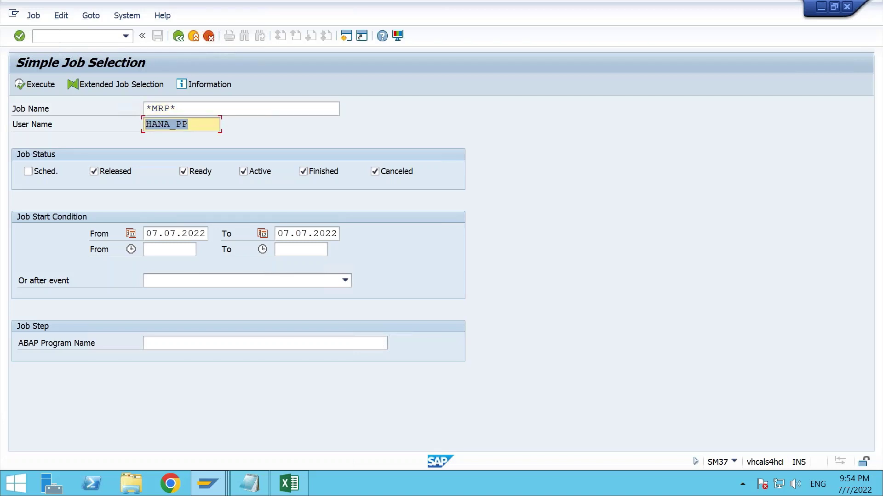
type("*")
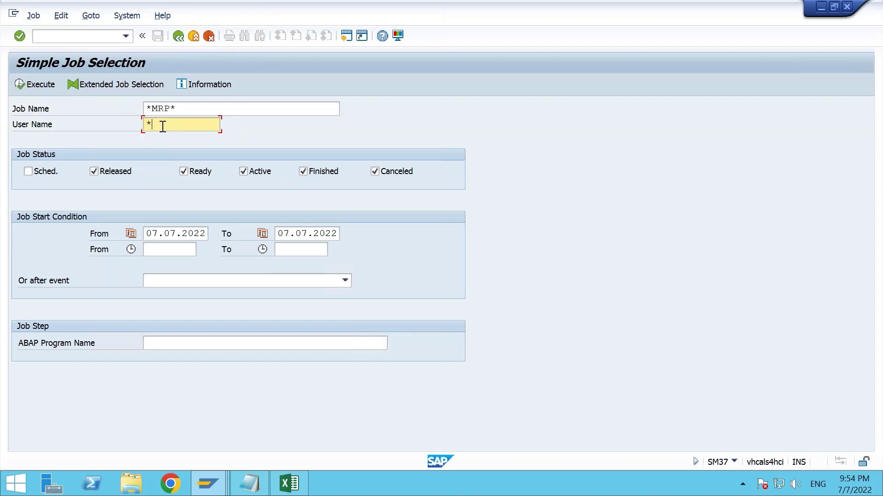
left_click(46, 172)
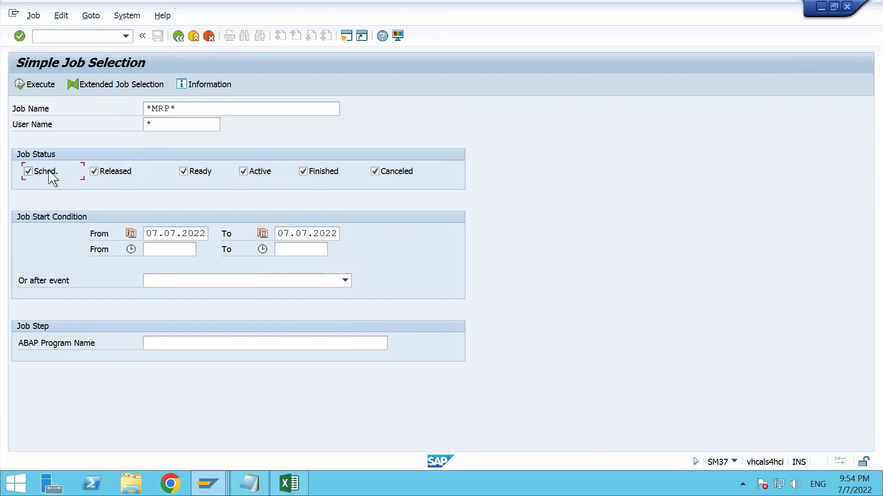
left_click(39, 85)
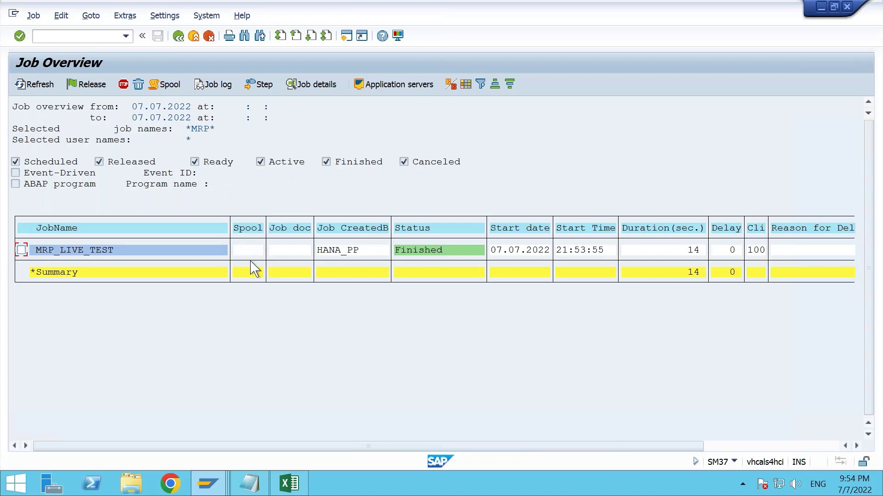
Check the job log of MRP_LIVE_TEST and return to the job overview.
left_click(22, 250)
left_click(219, 85)
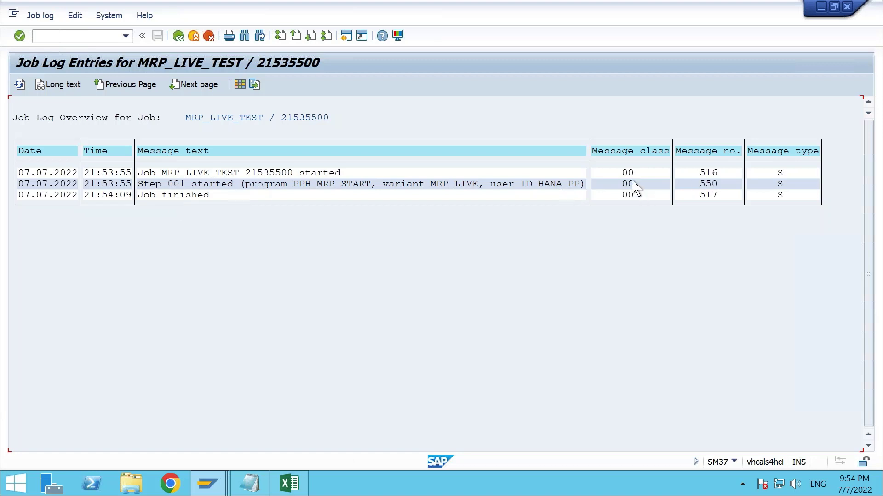
left_click(178, 36)
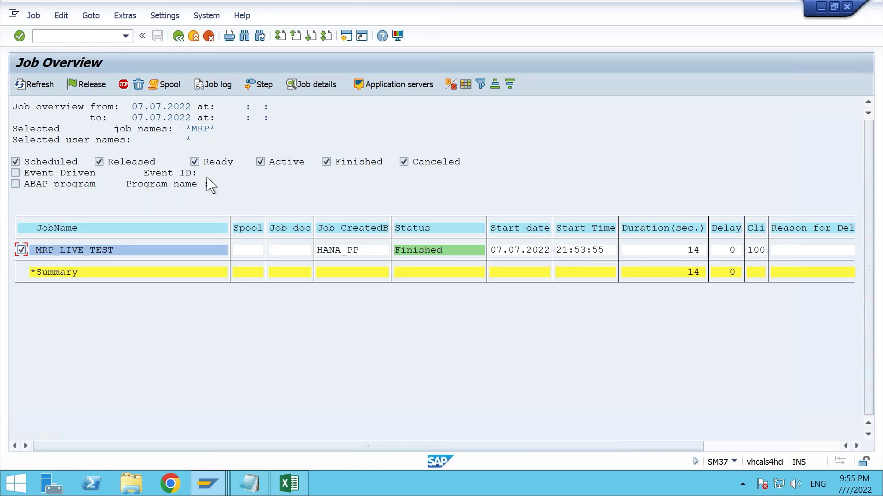
Show the steps of MRP_LIVE_TEST and display the variant used by its PPH_MRP_START step.
left_click(265, 91)
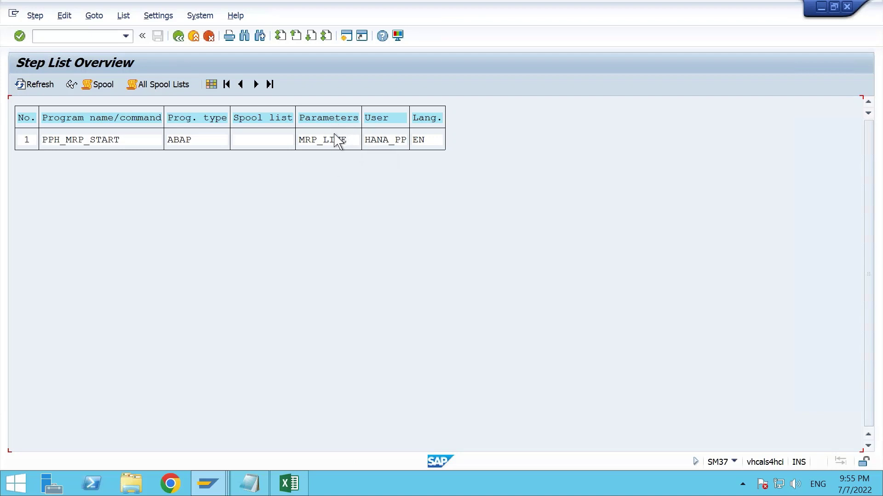
left_click(87, 140)
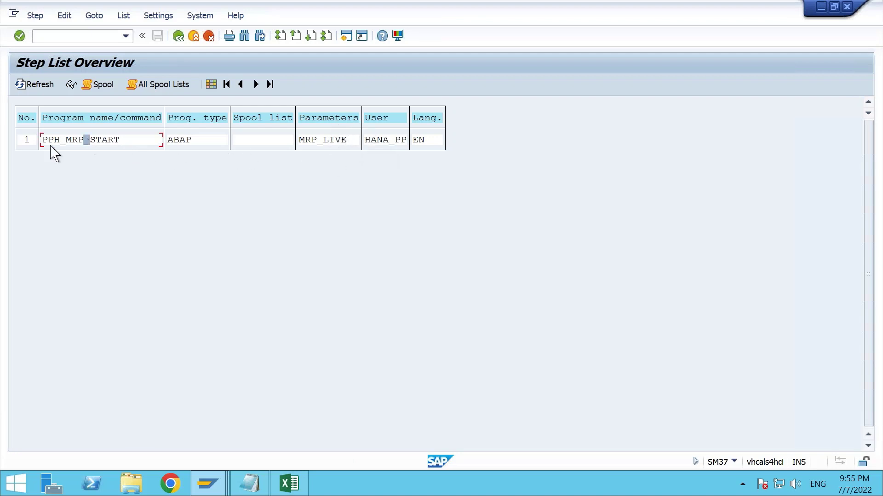
left_click(122, 16)
mouse_move(95, 17)
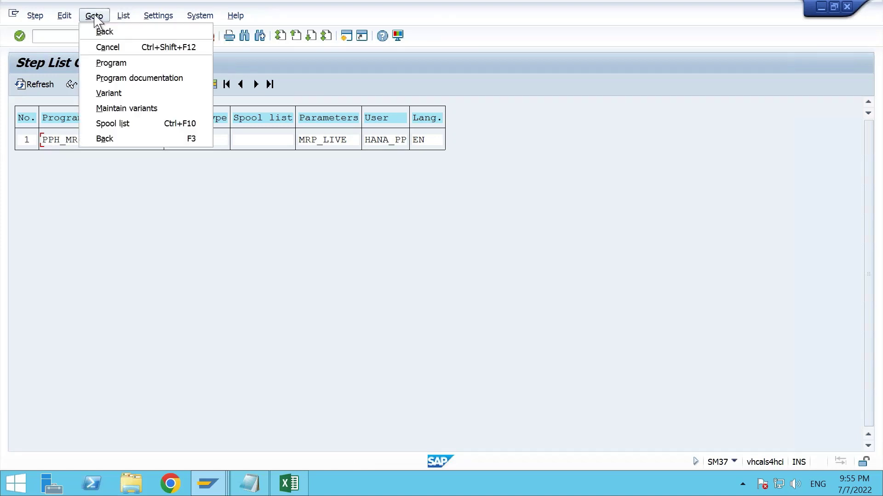
left_click(101, 93)
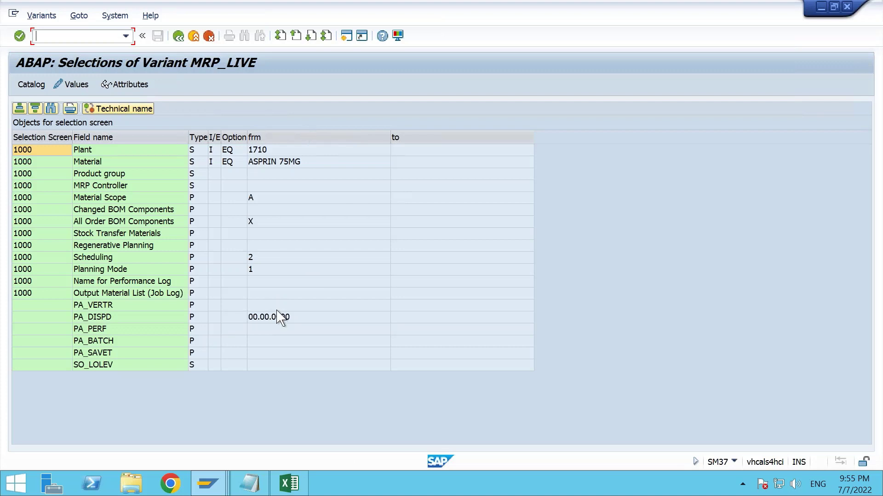
Examine the variant's plant, material, BOM component, scheduling and planning mode values, and return to the job overview.
left_click(271, 150)
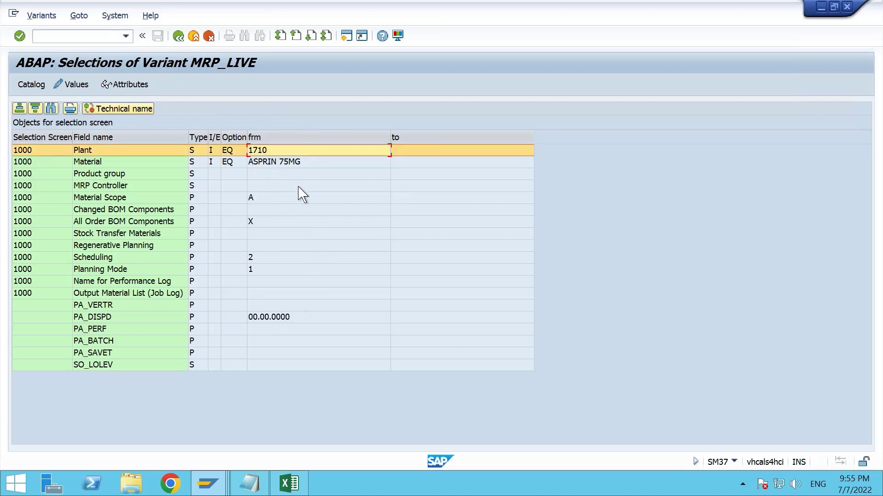
left_click(281, 162)
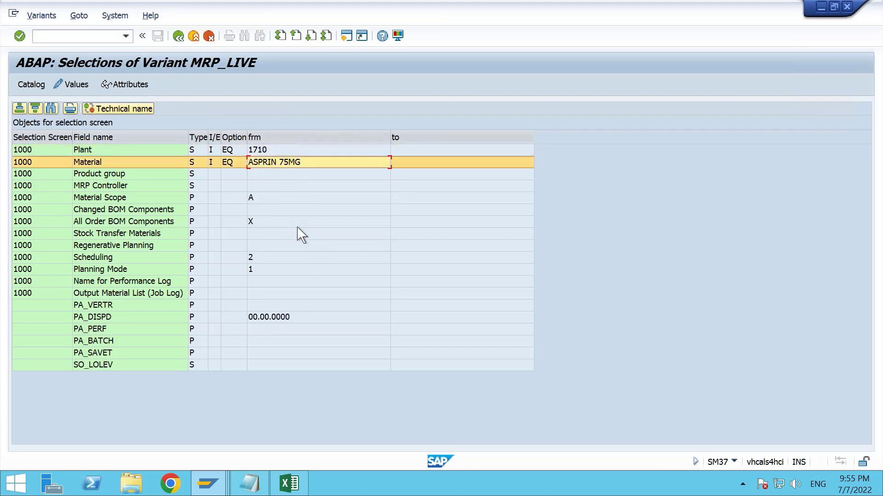
left_click(260, 222)
left_click(272, 258)
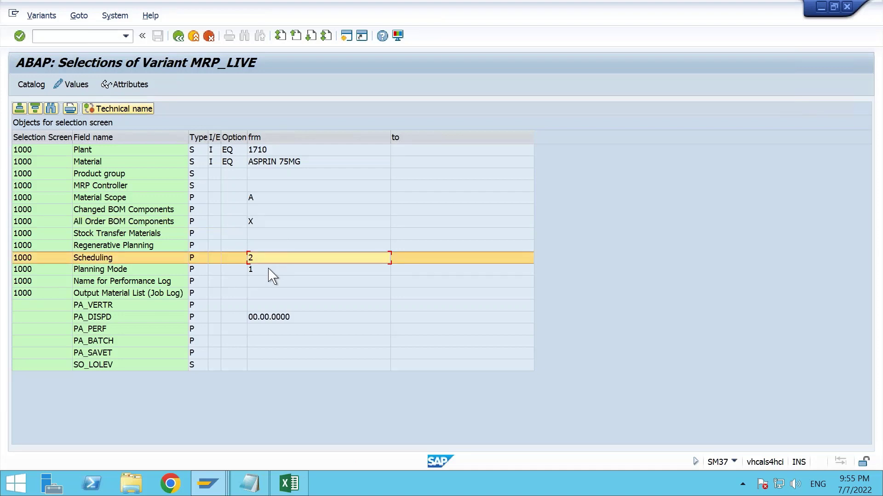
left_click(272, 271)
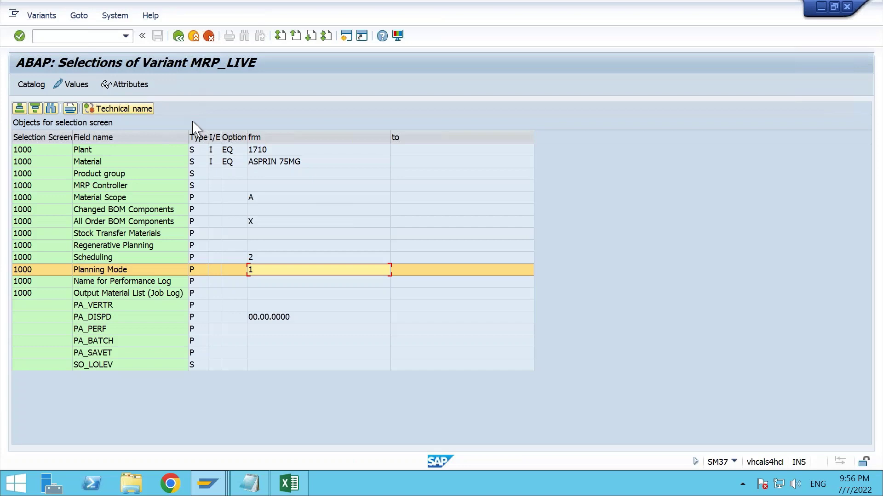
left_click(179, 36)
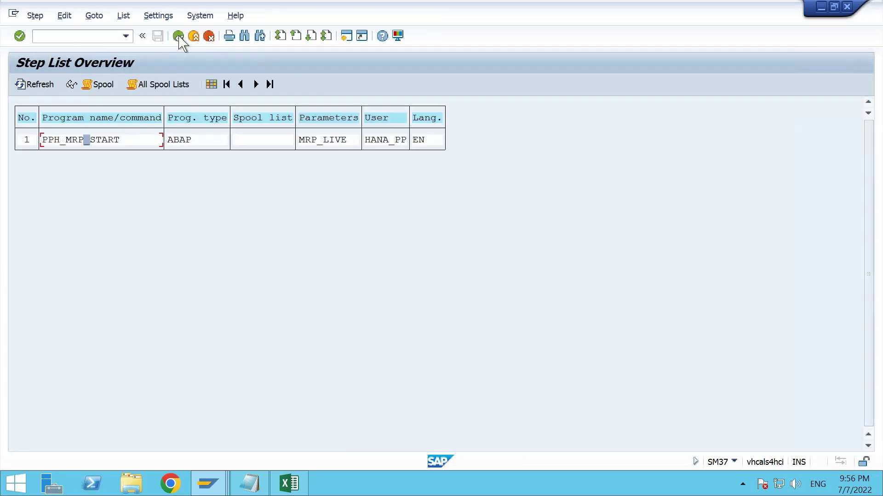
left_click(179, 37)
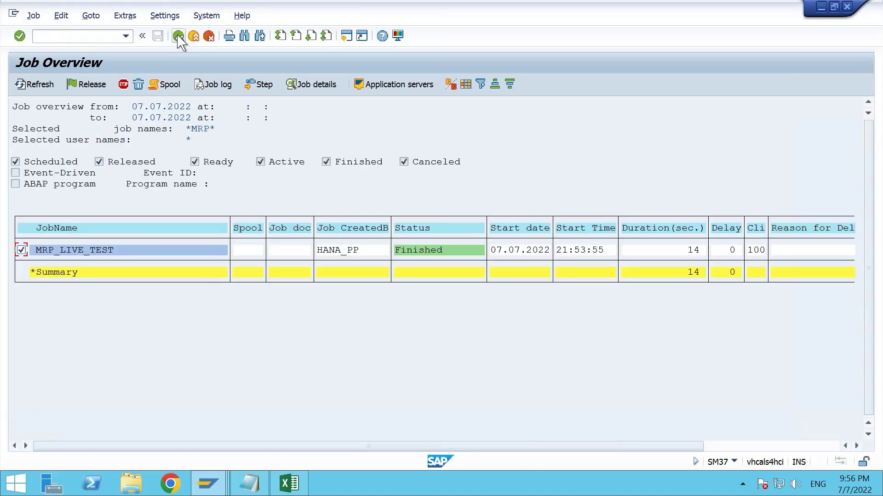
Return to the job selection, list the *MRP* jobs again and select MRP_LIVE_TEST.
left_click(179, 37)
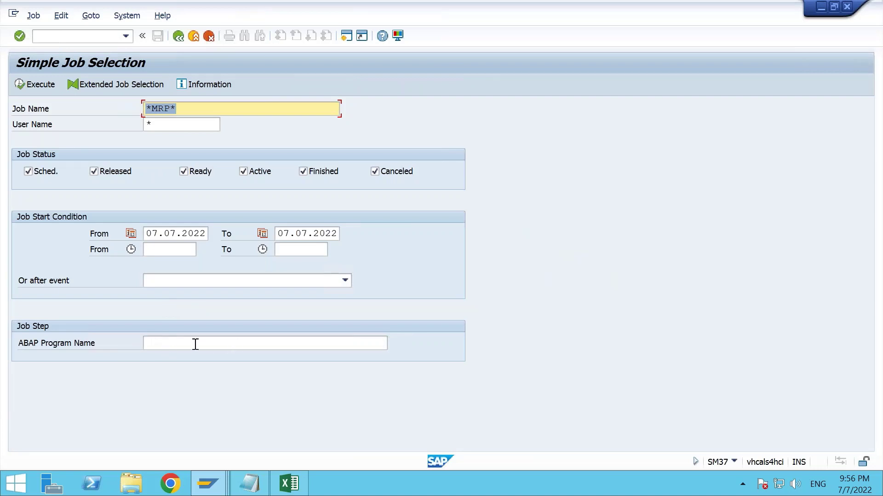
left_click(229, 342)
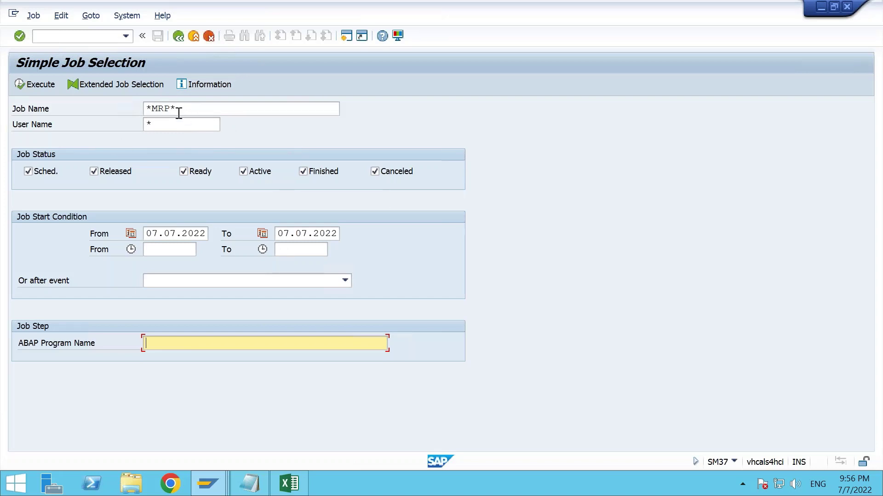
left_click(25, 84)
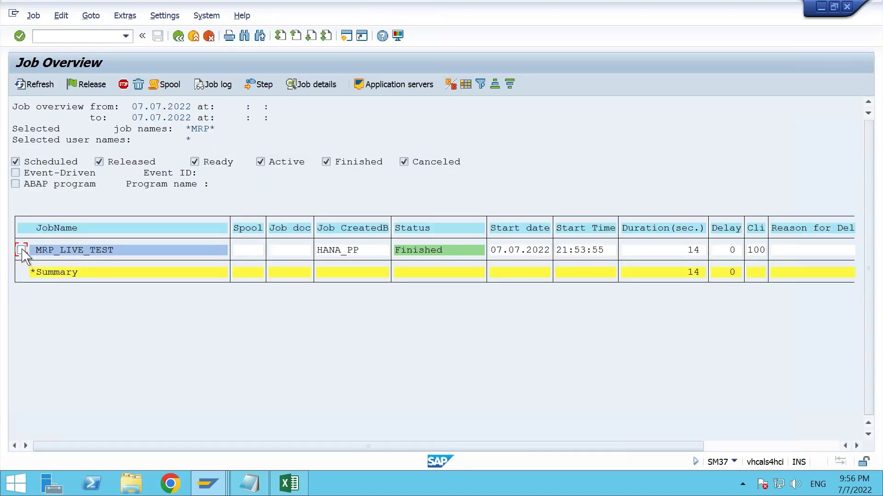
left_click(21, 251)
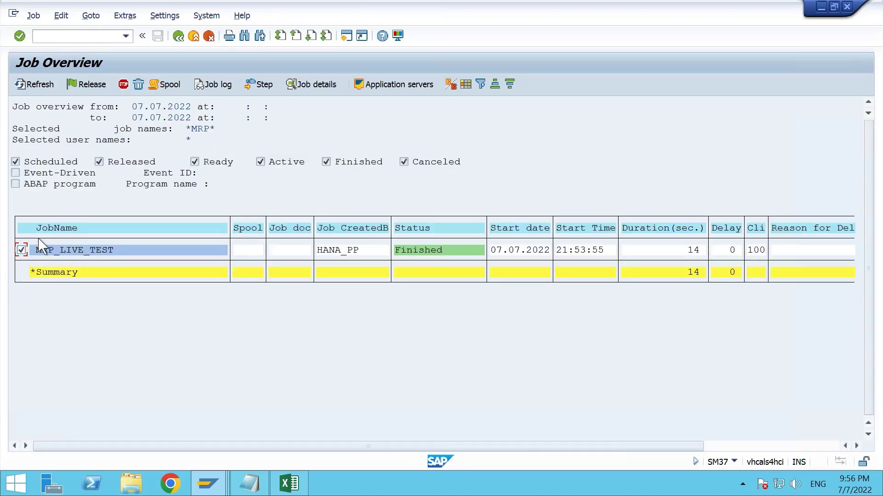
Open the step list of MRP_LIVE_TEST again and display the MRP_LIVE variant values of its PPH_MRP_START step.
left_click(255, 85)
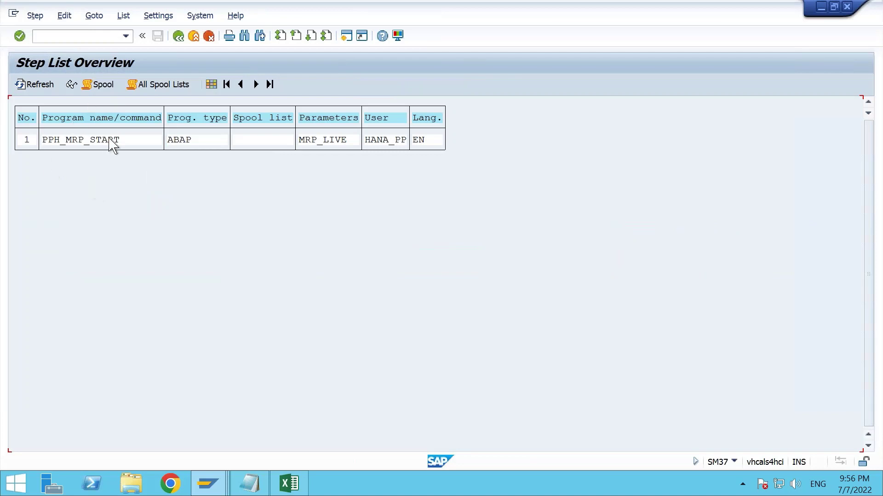
left_click(62, 142)
left_click(123, 17)
mouse_move(152, 23)
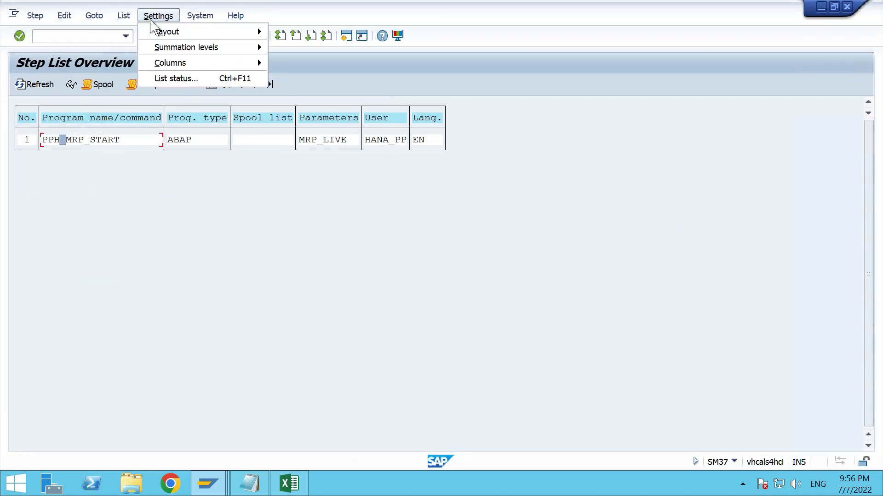
mouse_move(94, 16)
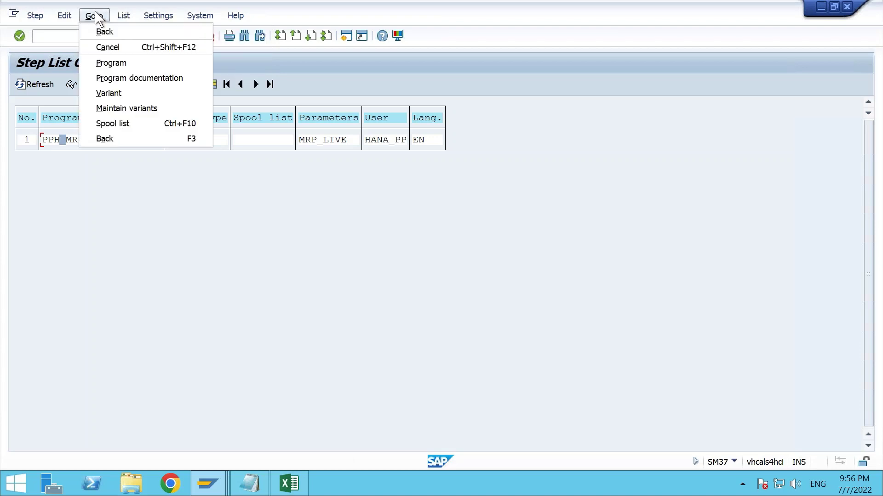
left_click(116, 94)
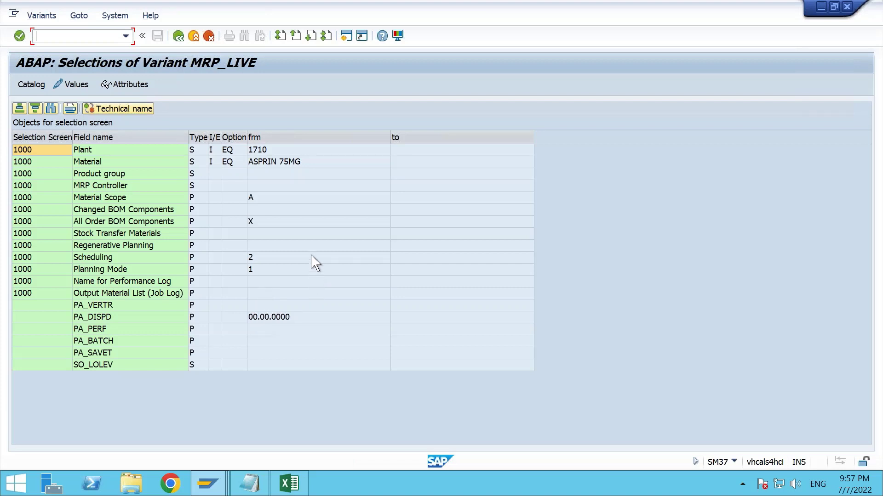
Close the variant display and the step list, and go back from the job overview.
left_click(178, 36)
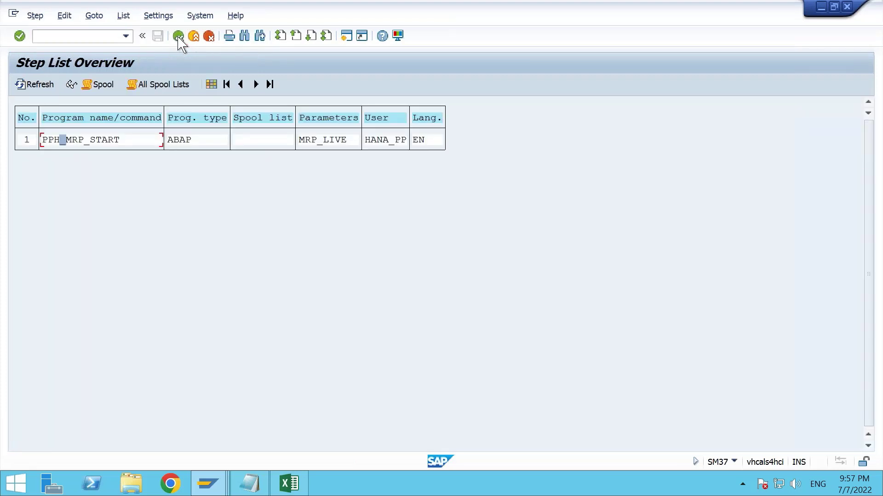
left_click(179, 37)
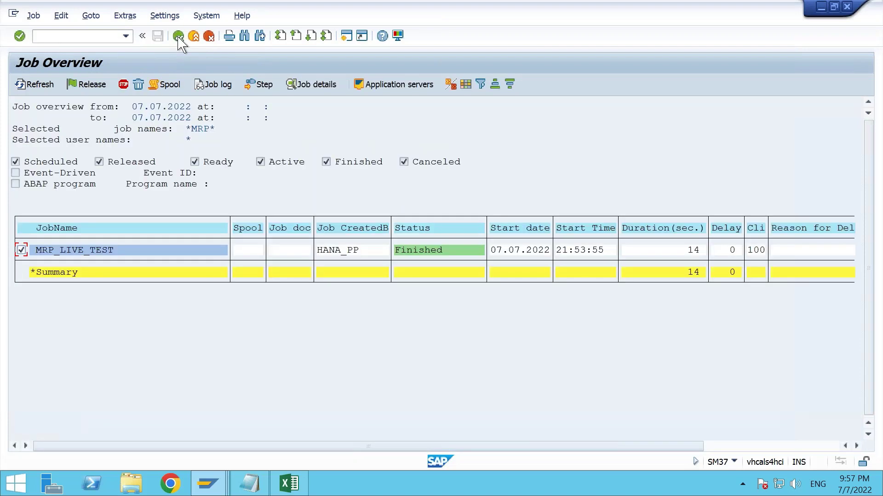
left_click(178, 37)
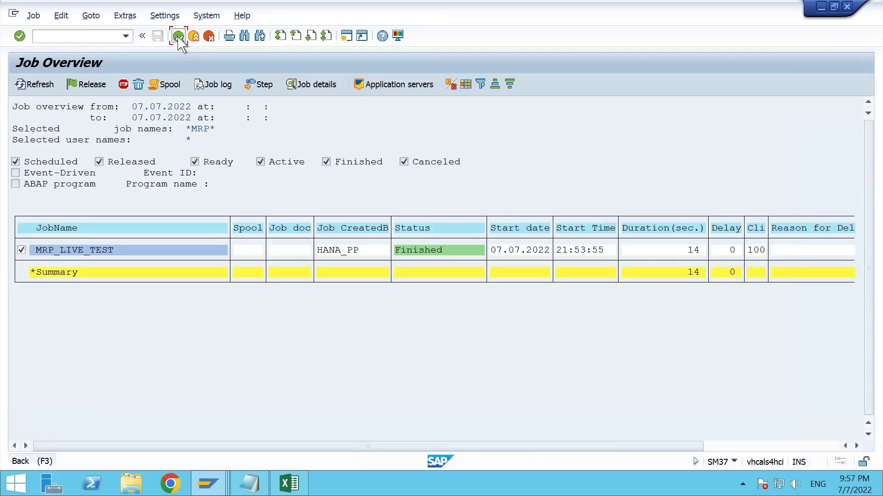